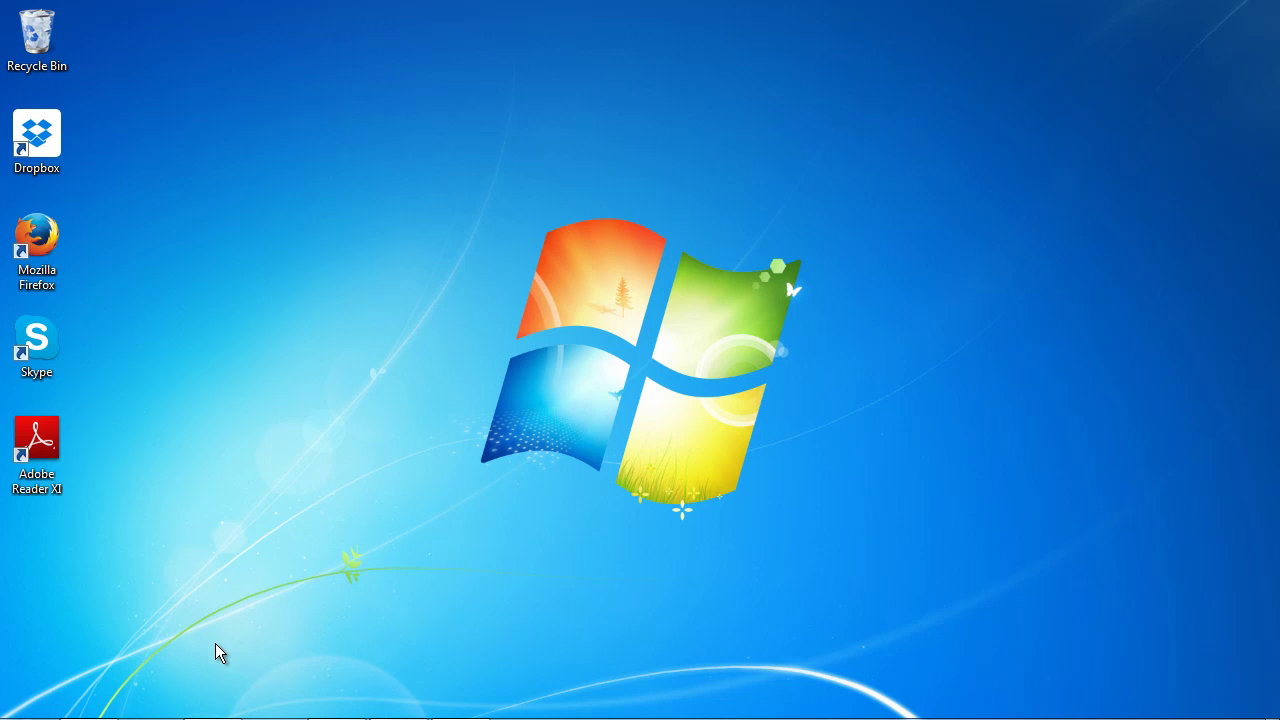
Switch to Internet Explorer and search Google for "oracle jdk"
mouse_move(142, 716)
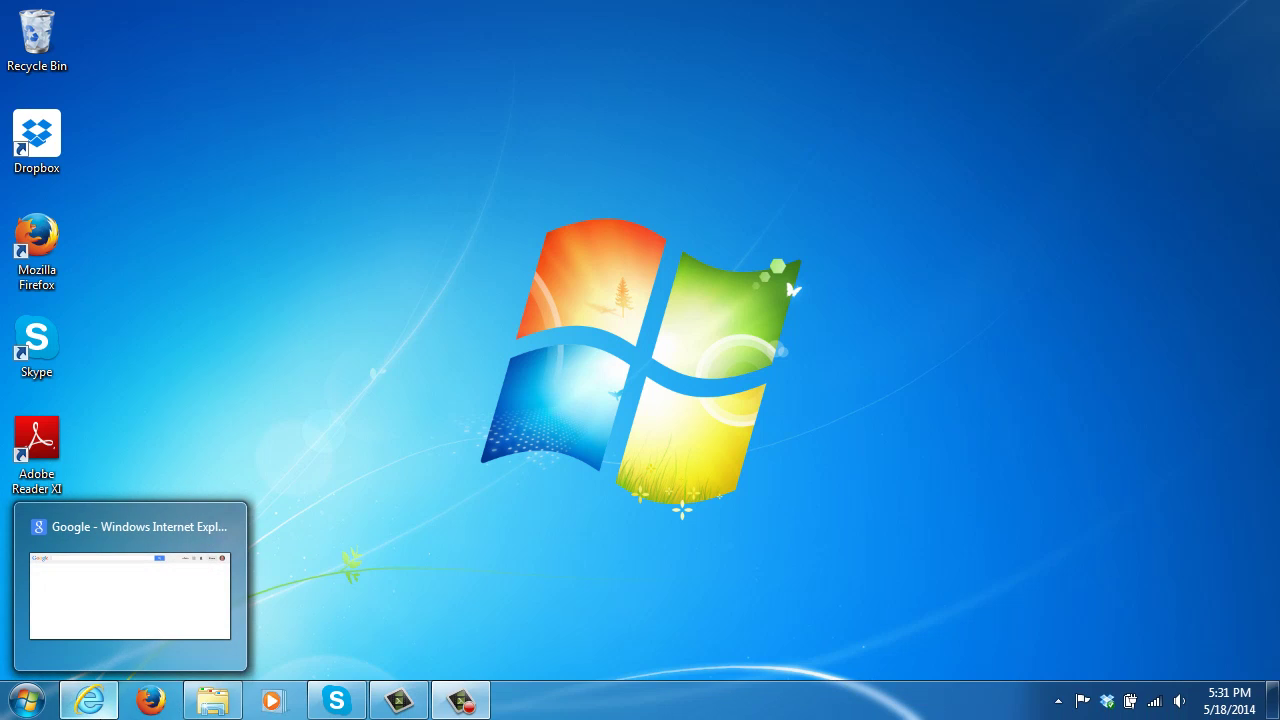
left_click(89, 700)
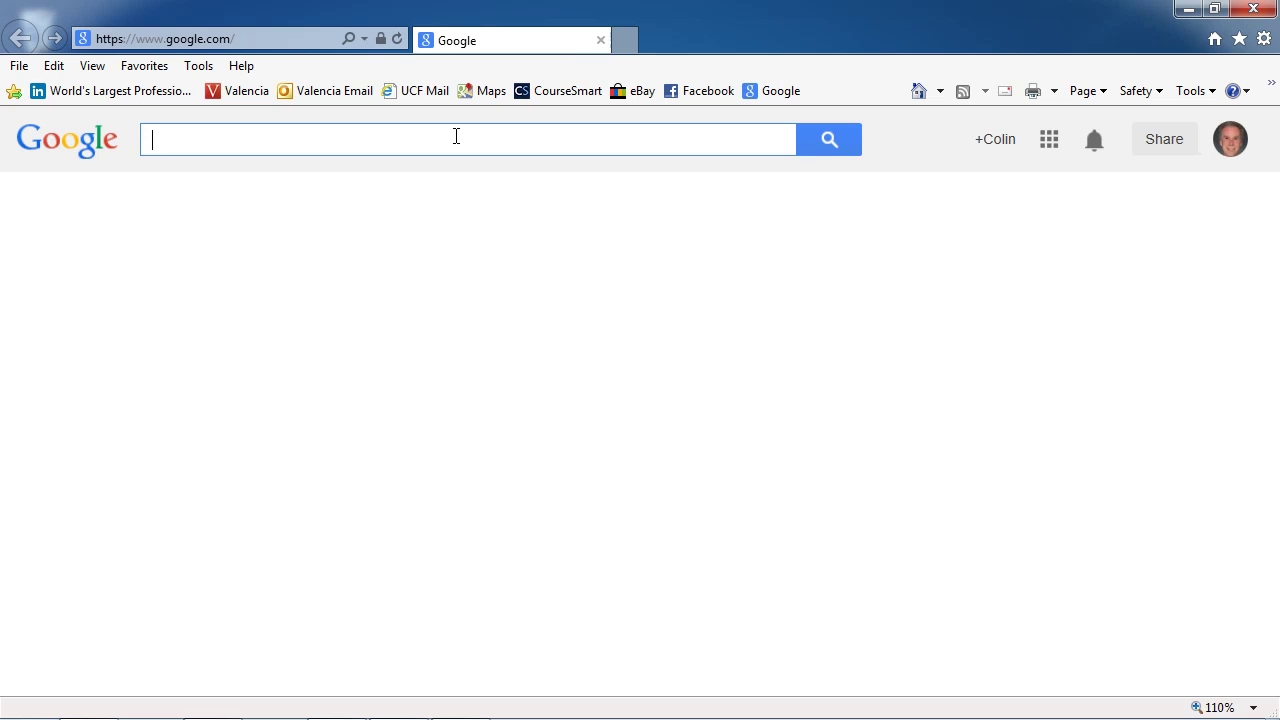
type("or")
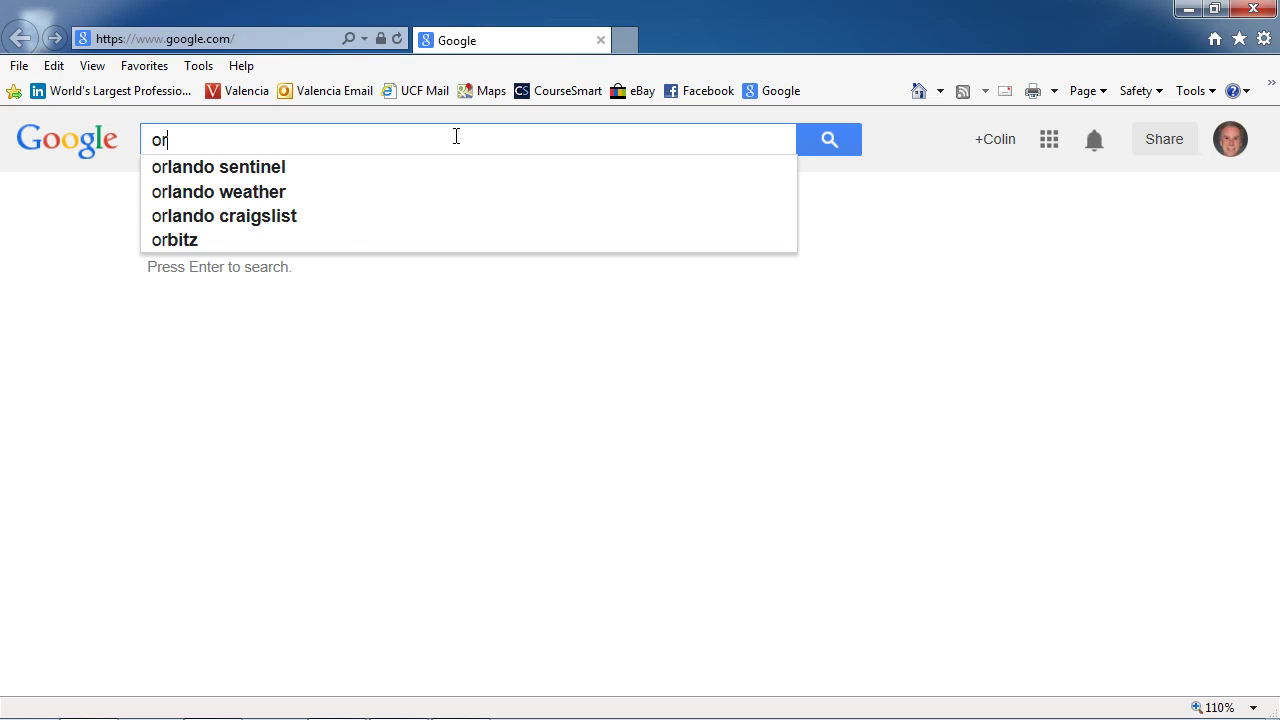
type("acle j")
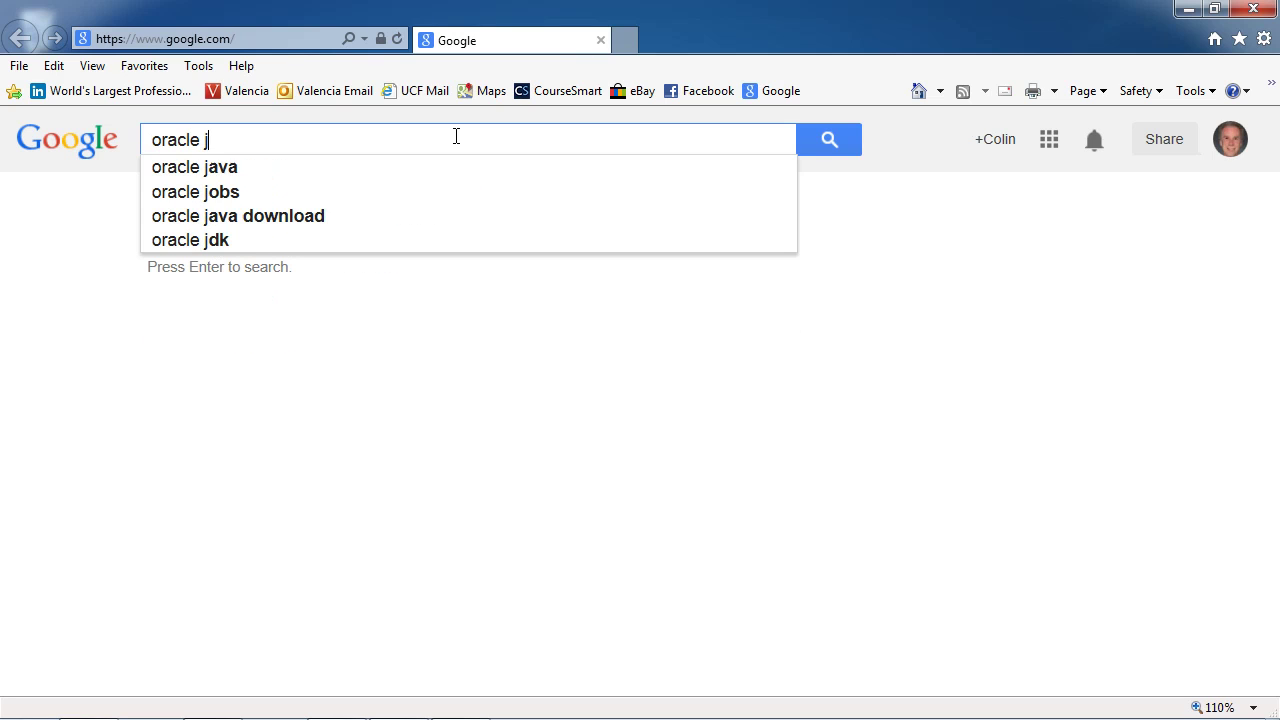
type("dk")
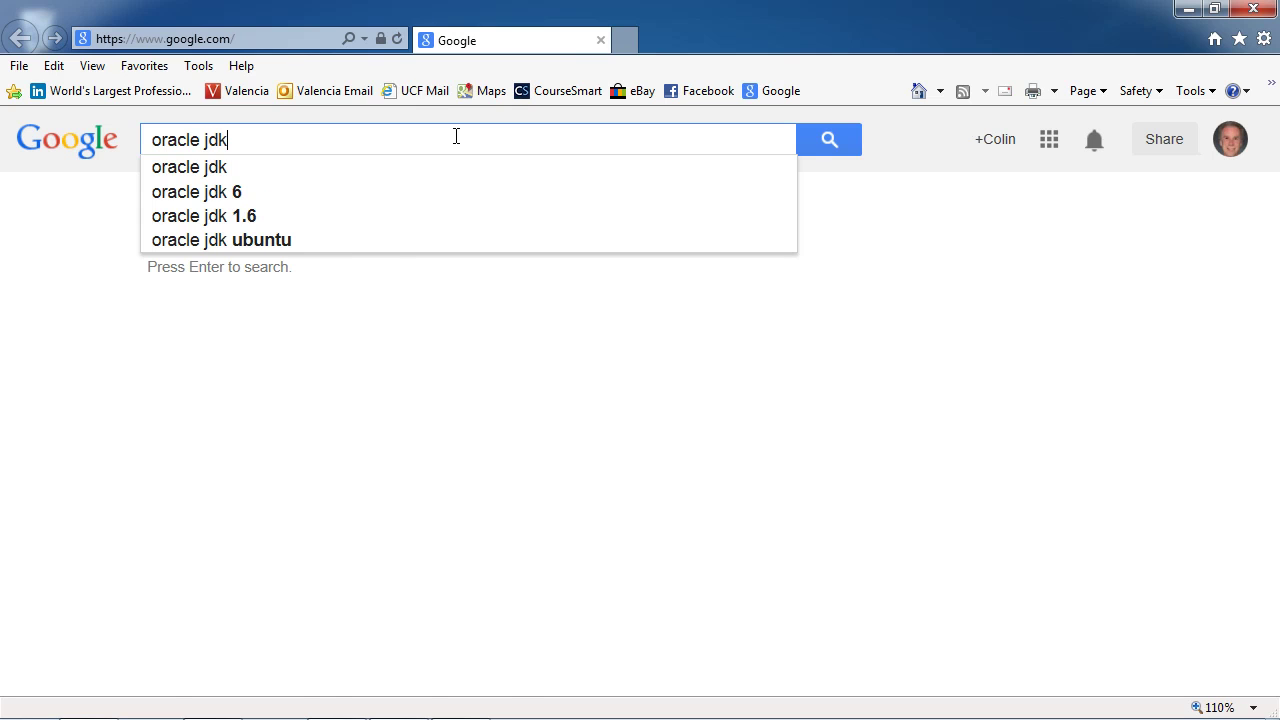
key("Return")
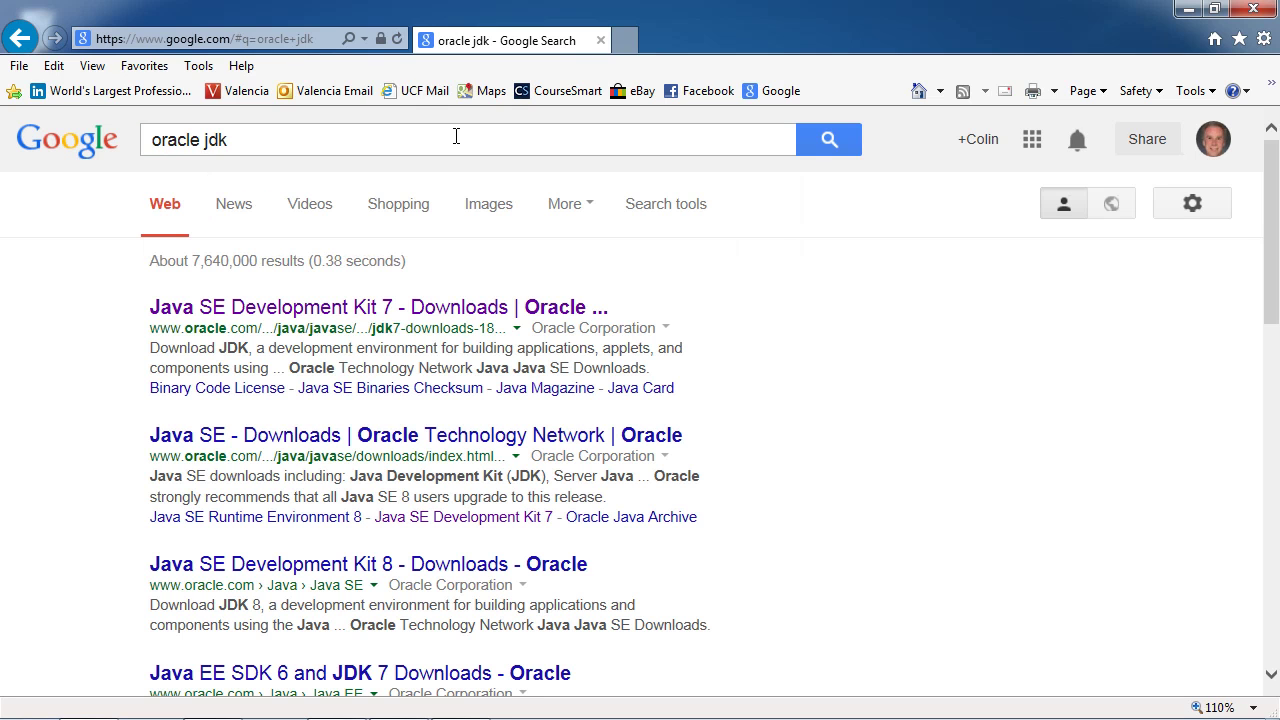
Open Oracle's Java SE Downloads search result and go to the JDK download page for Java SE 8u5
left_click(290, 443)
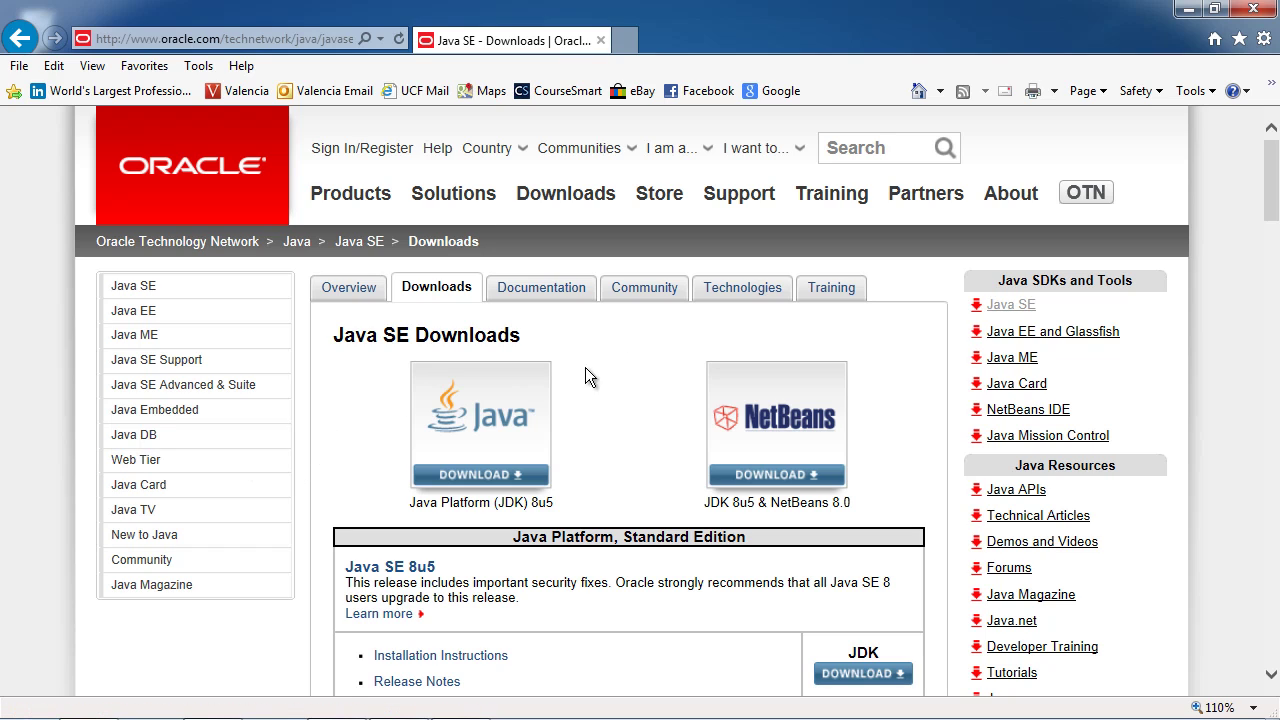
left_click(1002, 316)
scroll(588, 445, "down", 1)
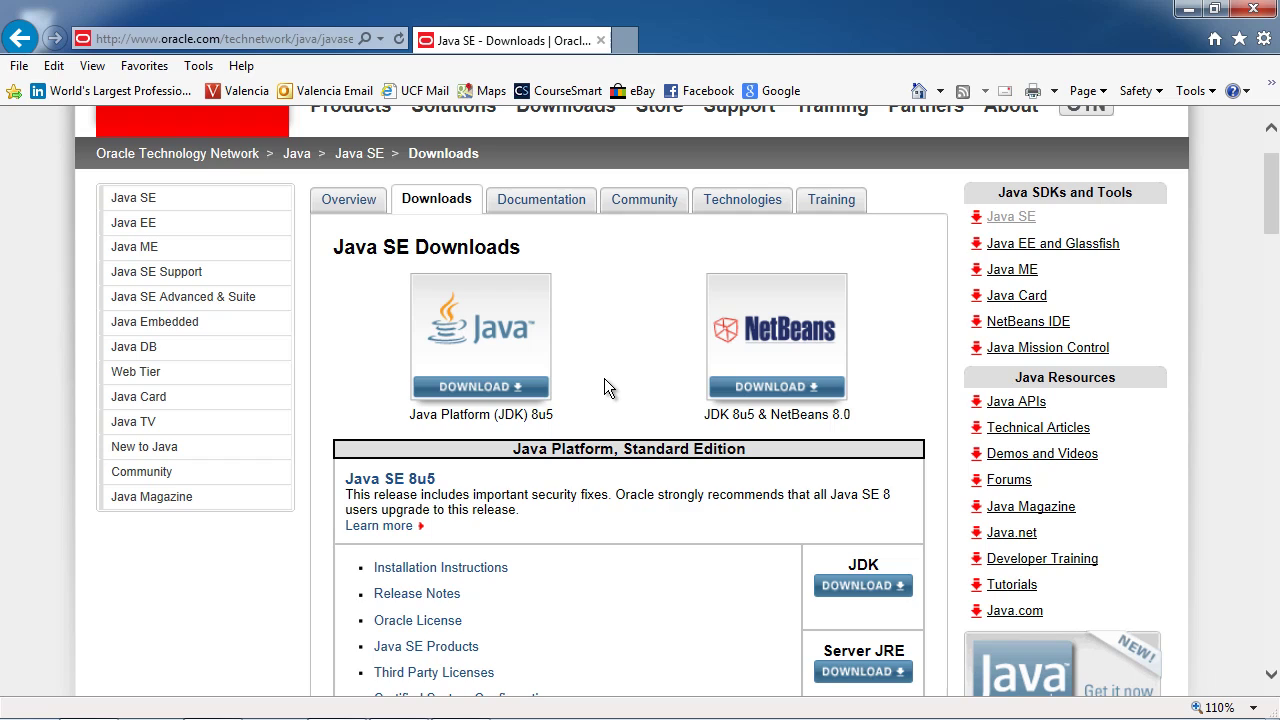
scroll(604, 379, "down", 1)
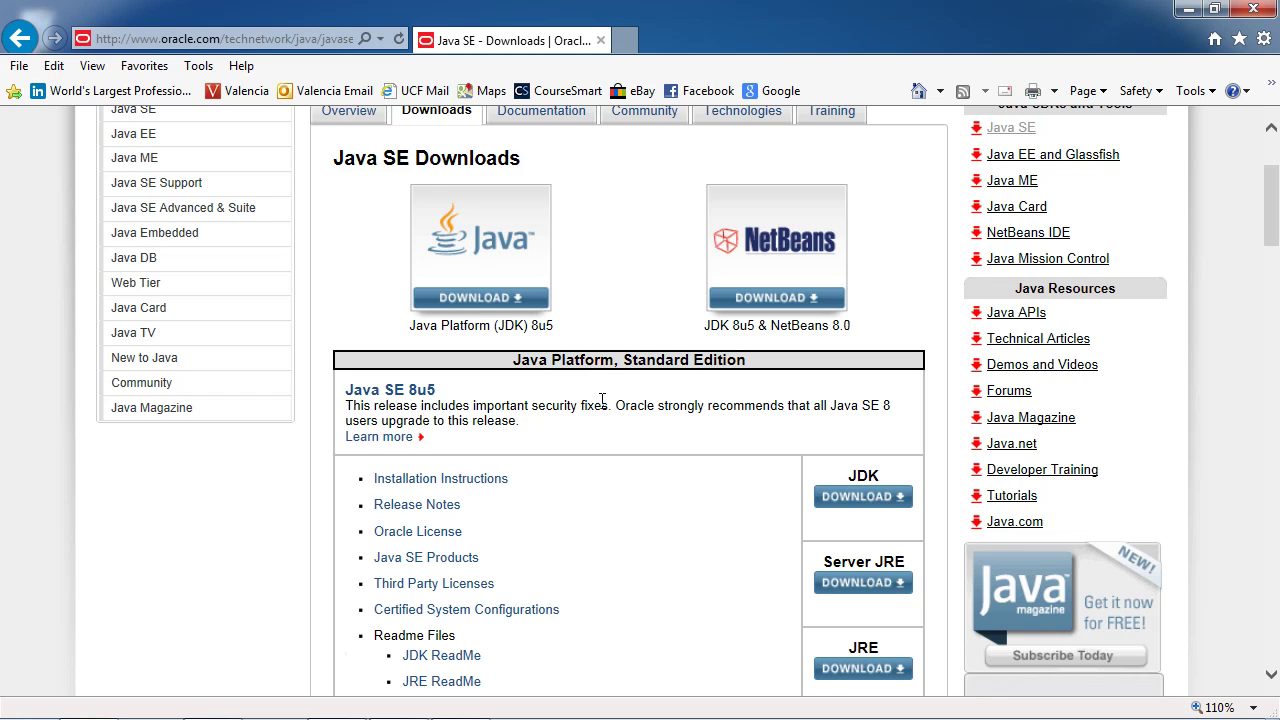
scroll(602, 399, "down", 1)
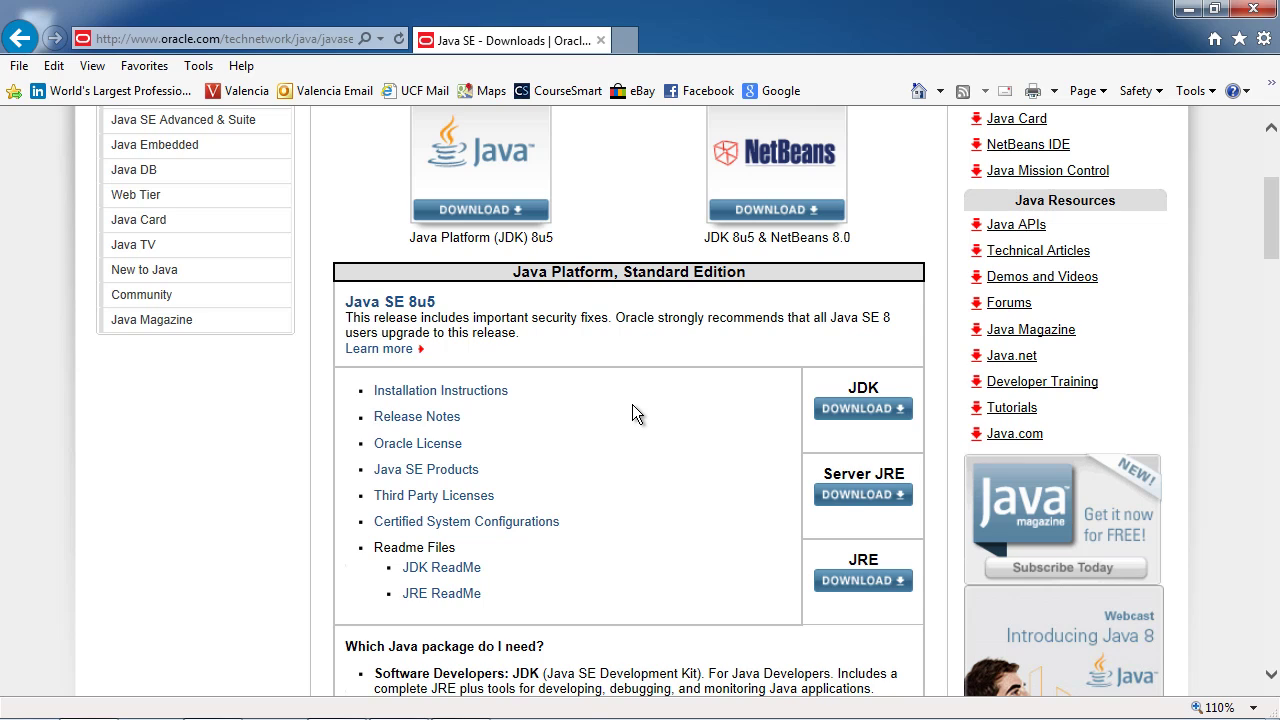
left_click(852, 410)
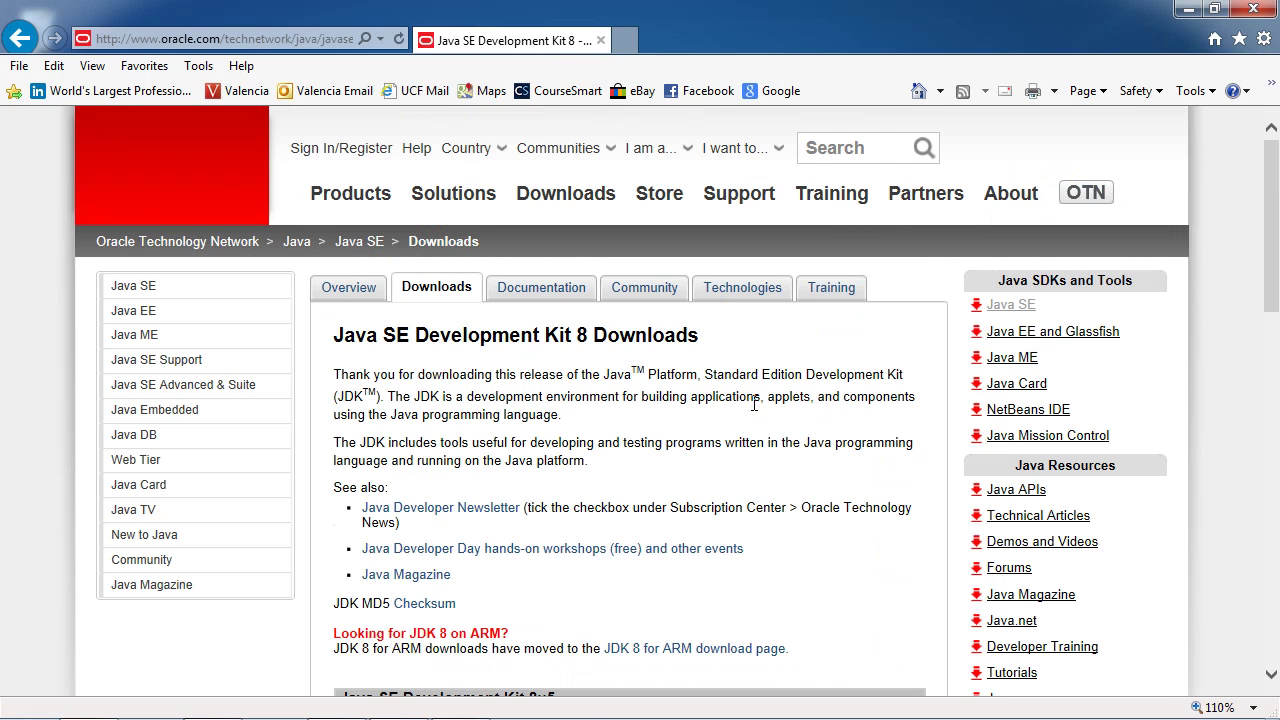
Accept the Java SE Development Kit 8u5 license agreement, then download and save the Windows x64 installer, jdk-8u5-windows-x64.exe
scroll(754, 403, "down", 3)
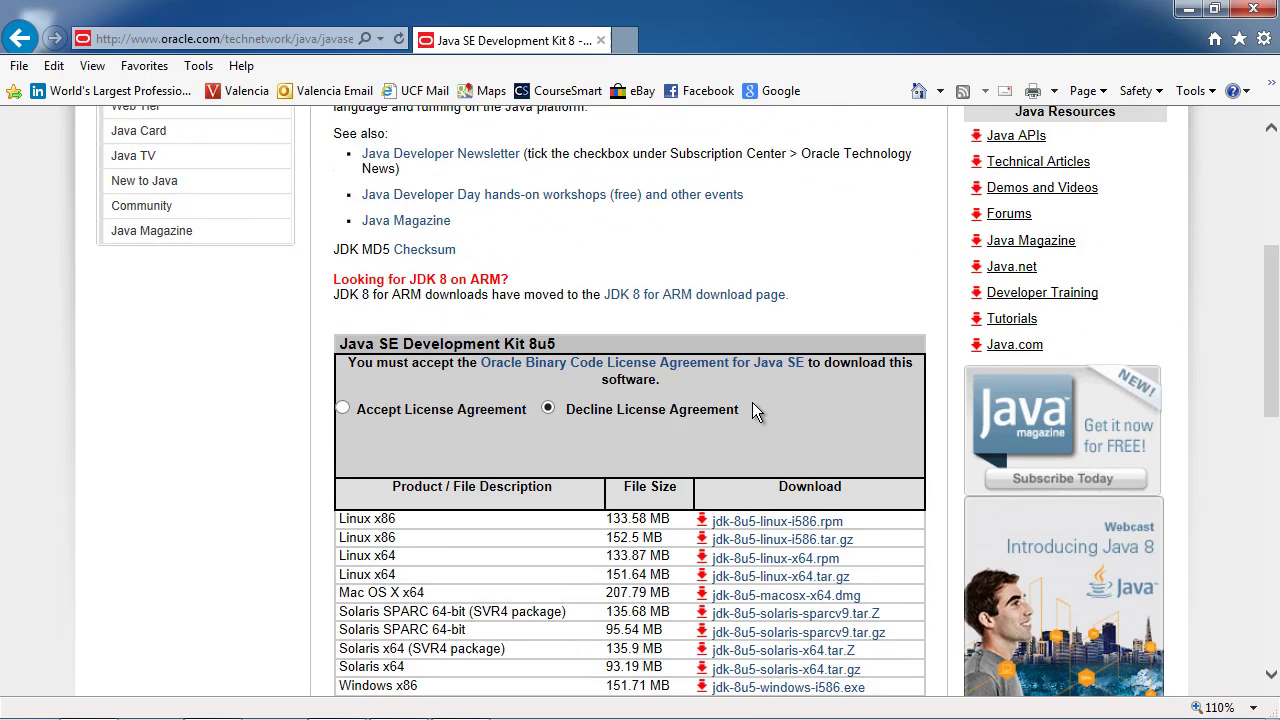
scroll(755, 410, "down", 2)
scroll(749, 410, "down", 2)
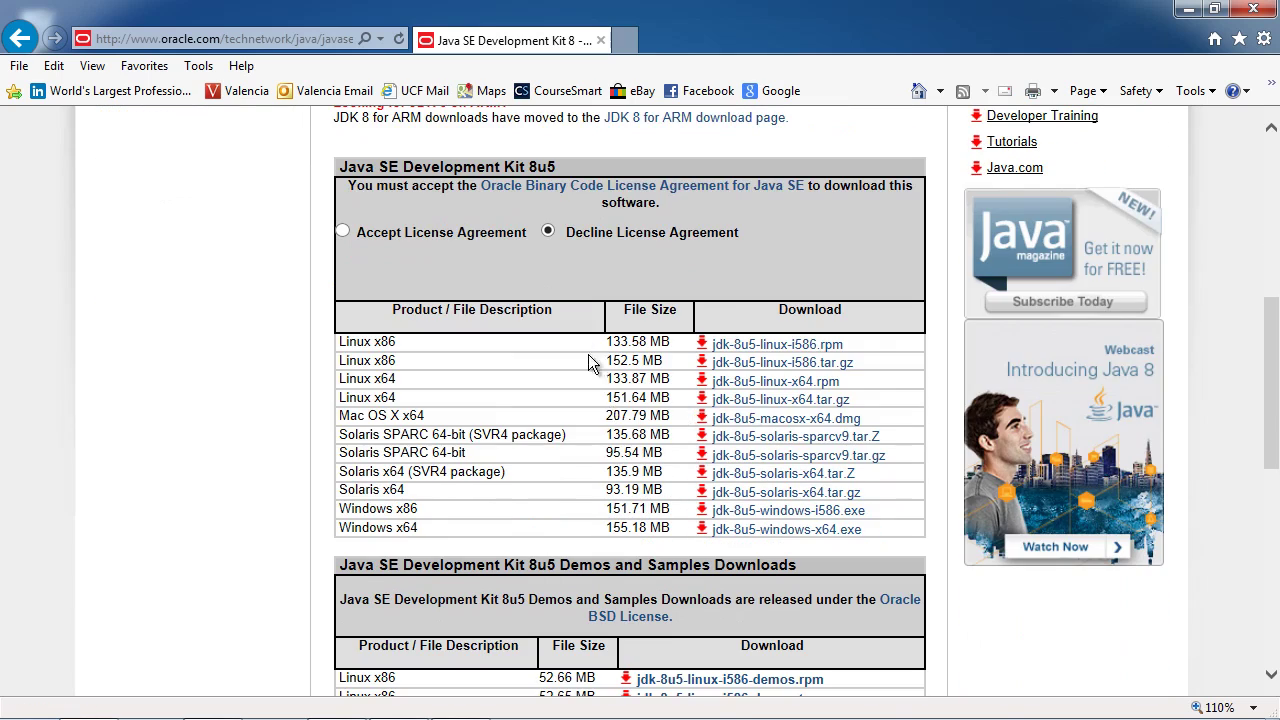
left_click(342, 231)
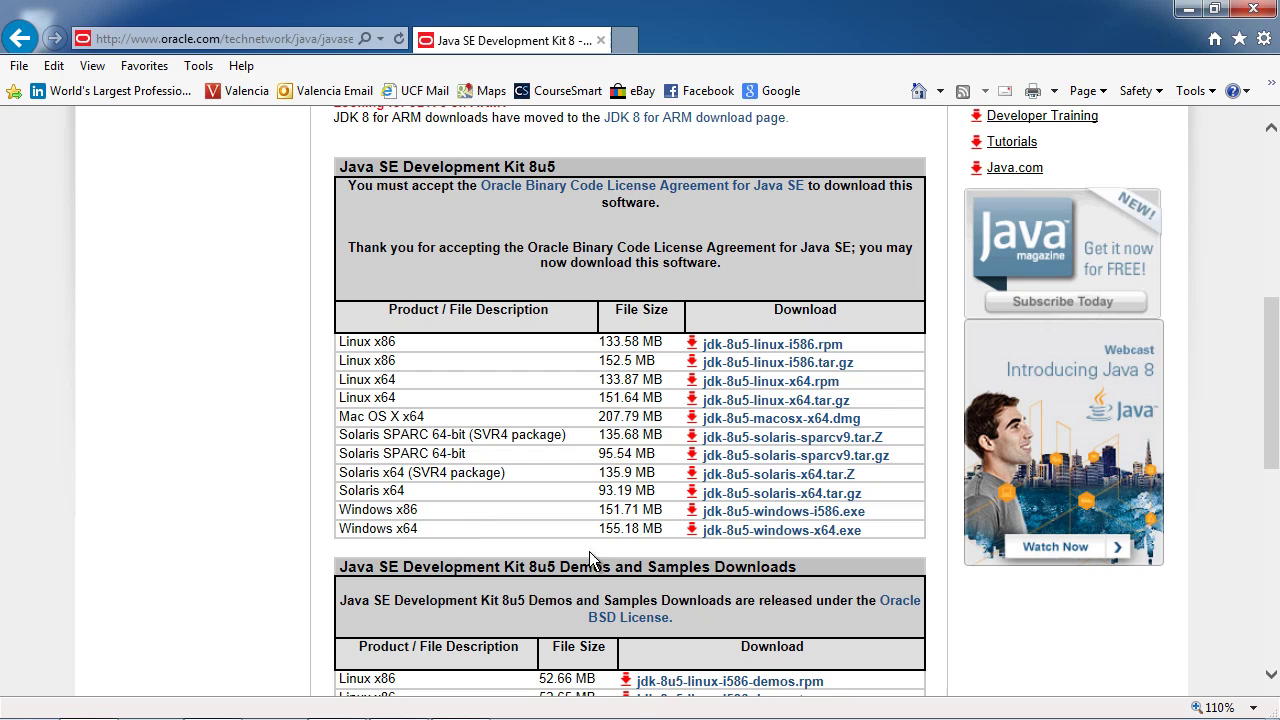
left_click(734, 541)
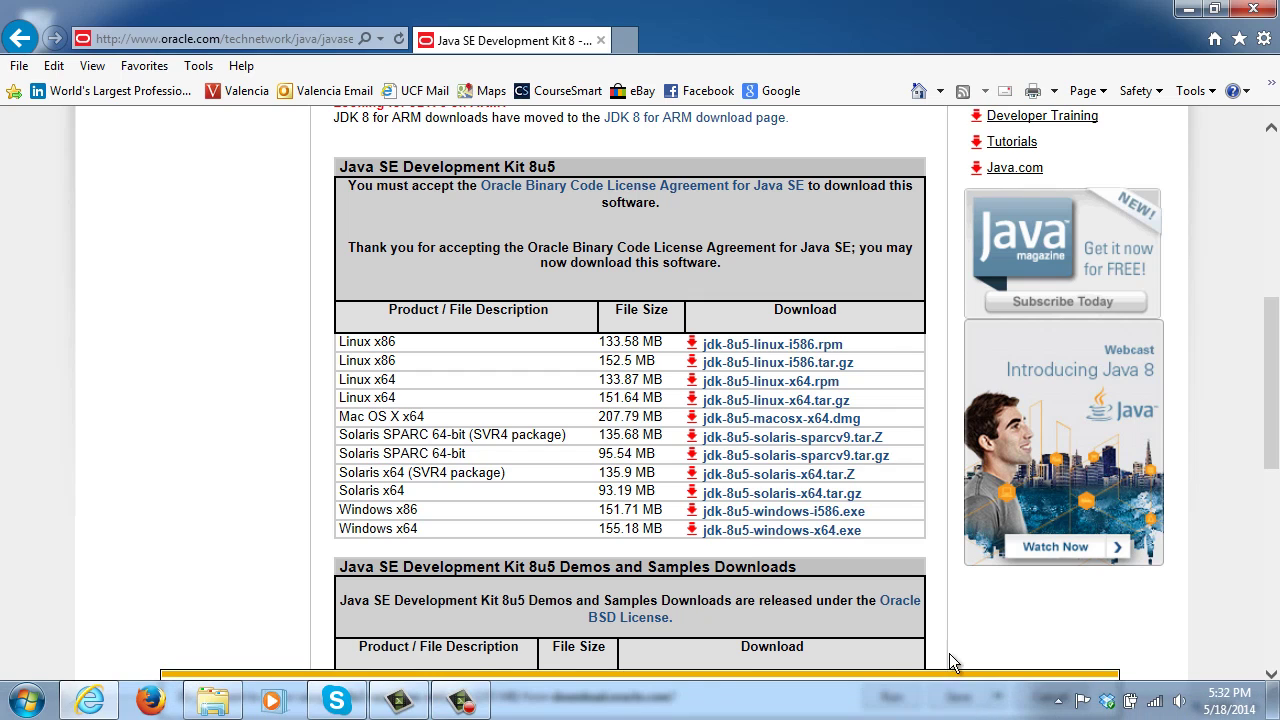
left_click(958, 697)
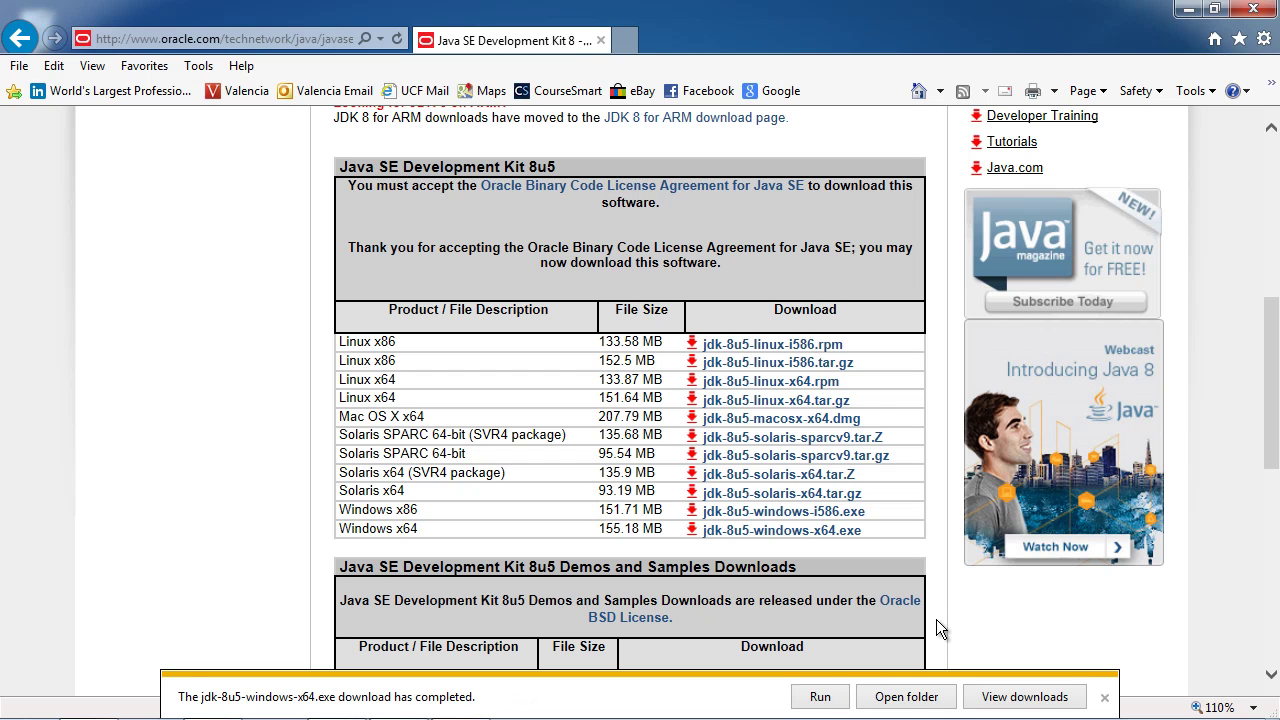
Open the folder containing the finished download and launch the jdk-8u5-windows-x64 installer
left_click(906, 697)
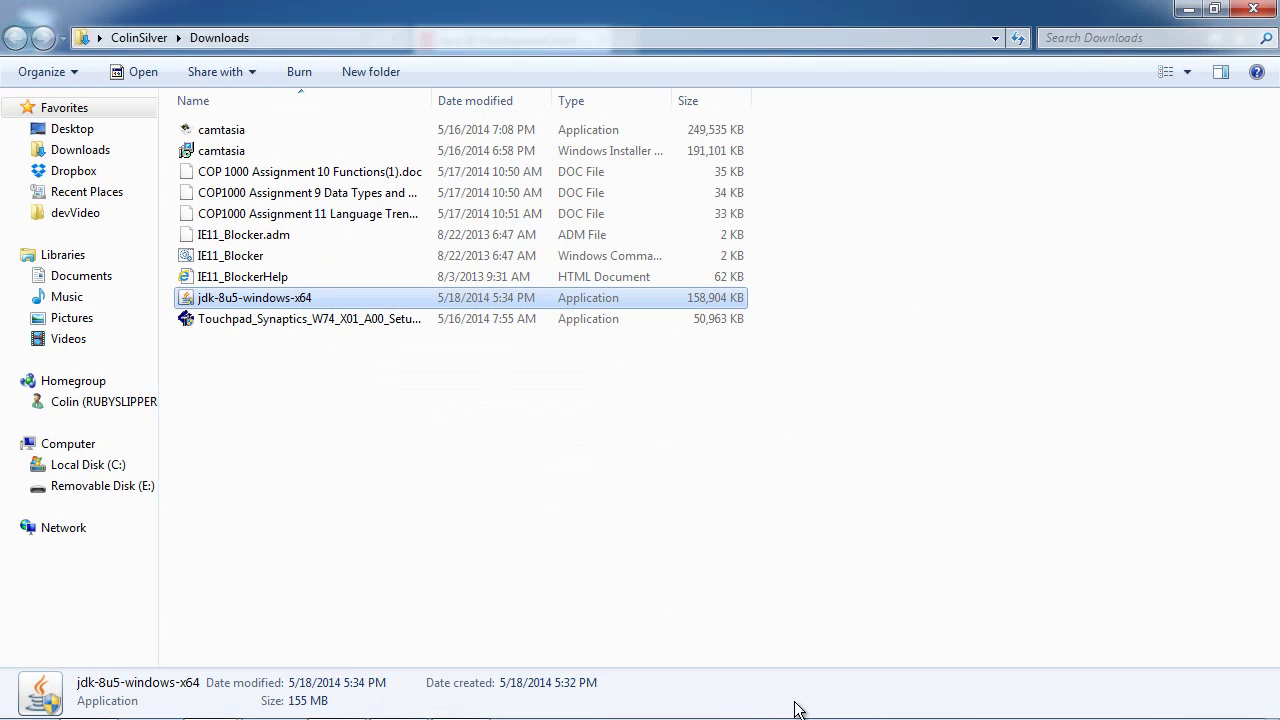
left_click(247, 300)
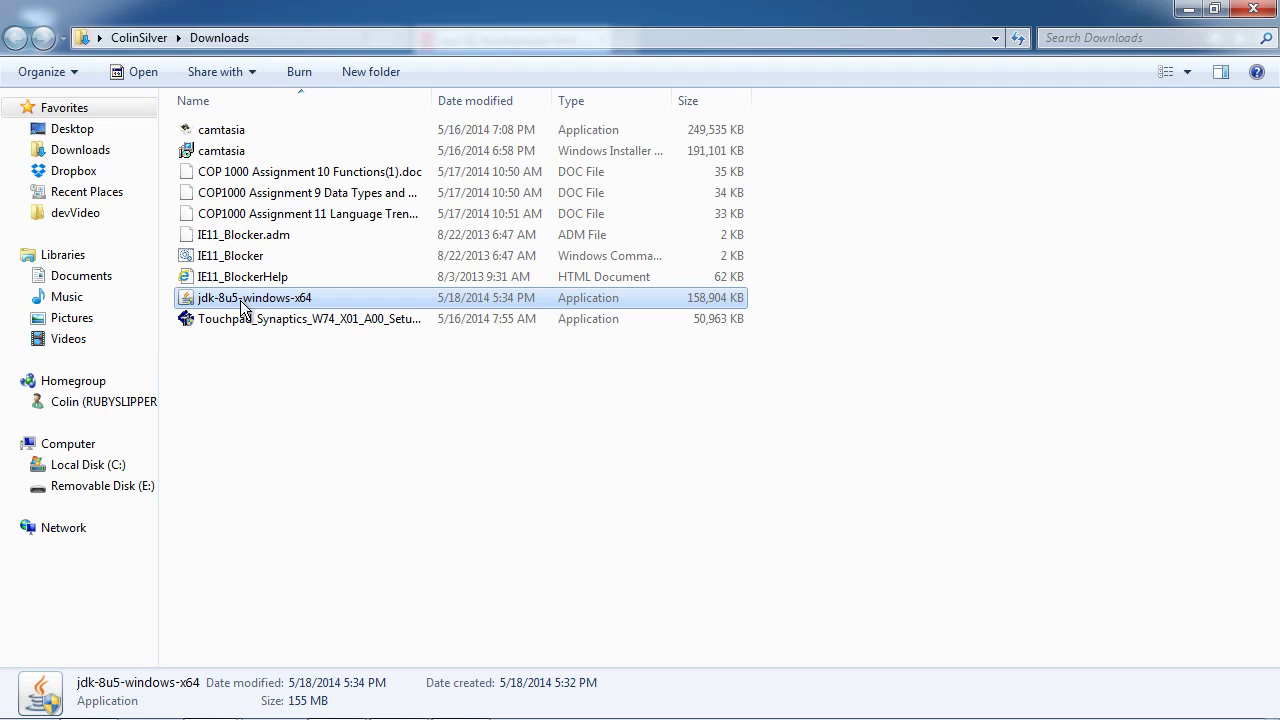
left_click(187, 306)
double_click(187, 304)
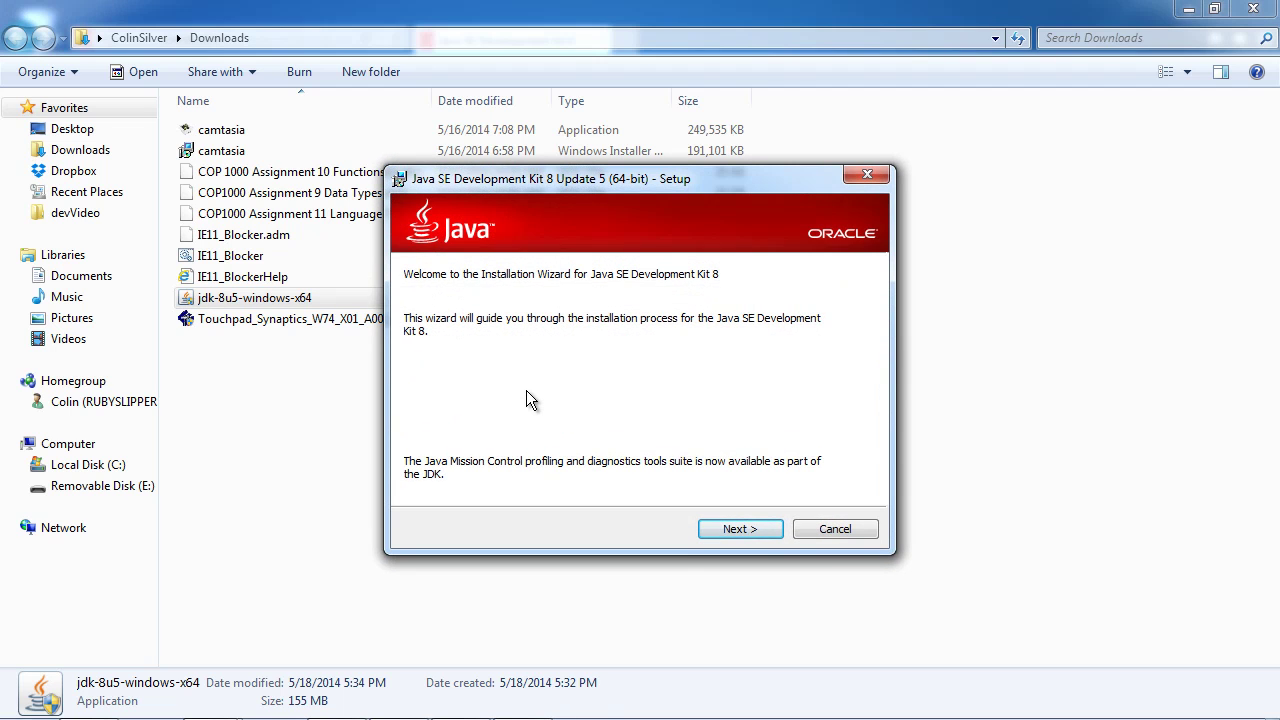
Install the JDK with the default features and the default JDK and JRE folders, and close the finished setup wizard
left_click_drag(590, 182, 472, 154)
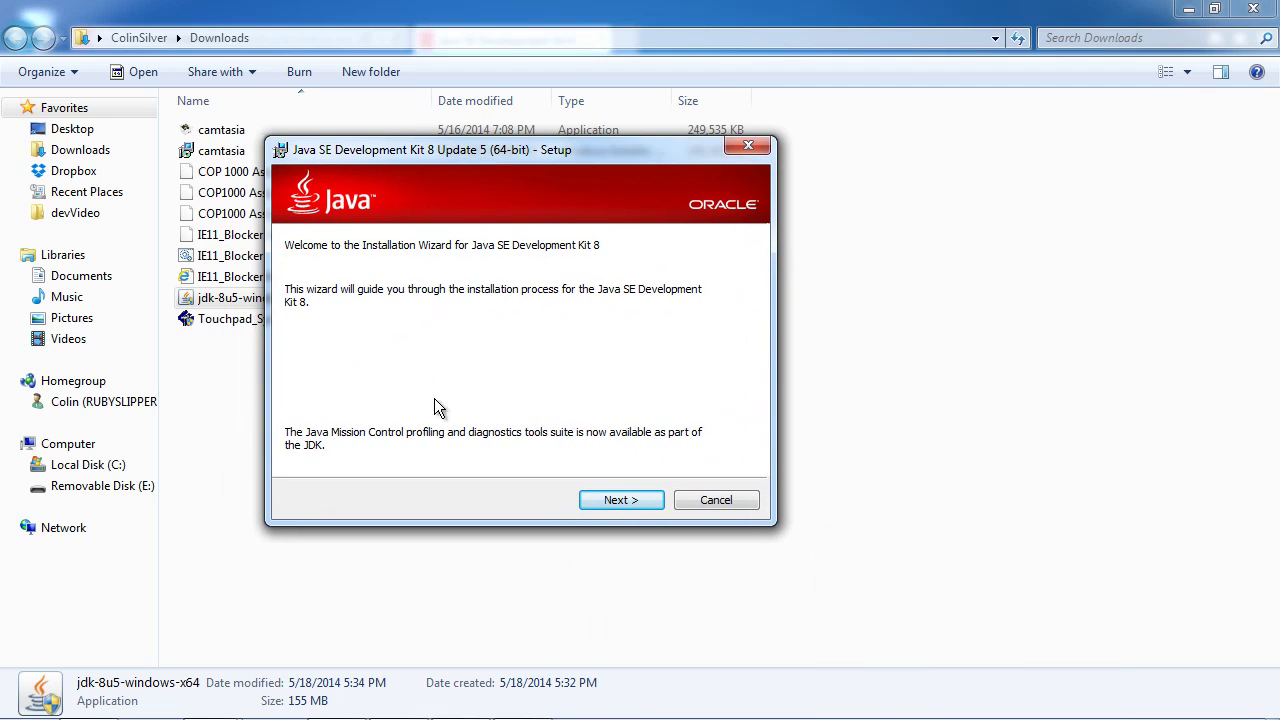
left_click(612, 499)
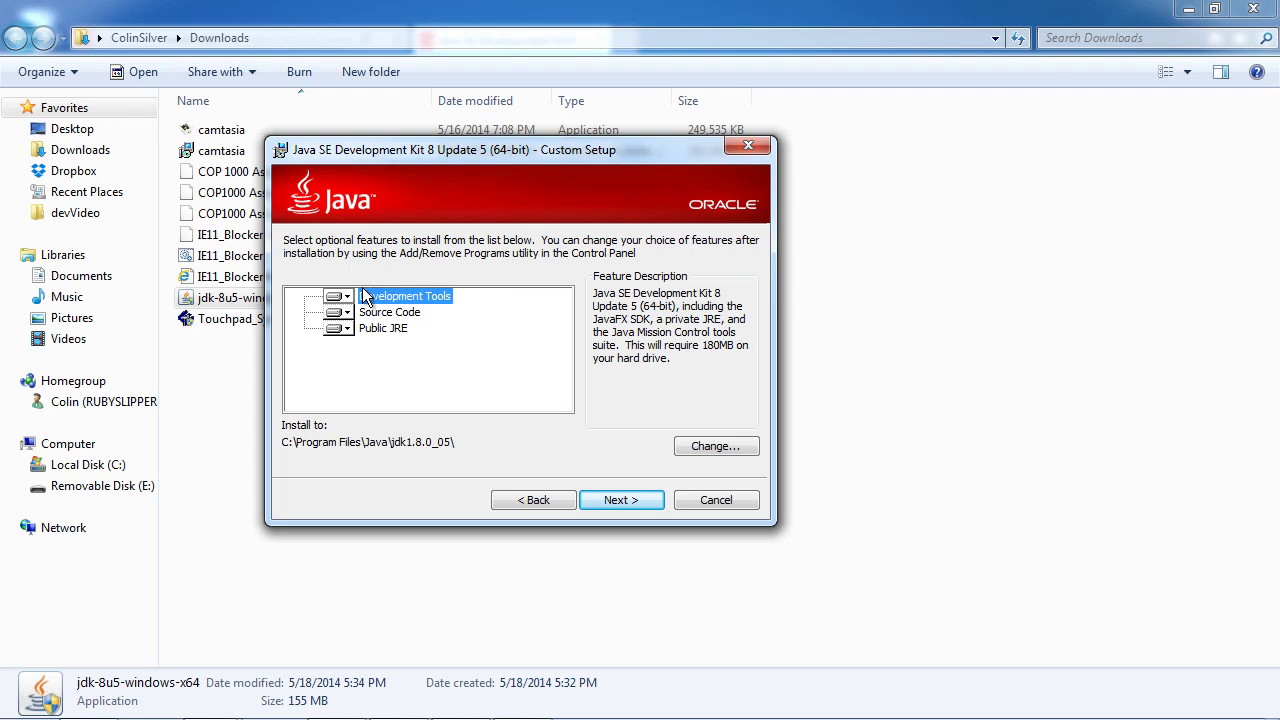
left_click(613, 502)
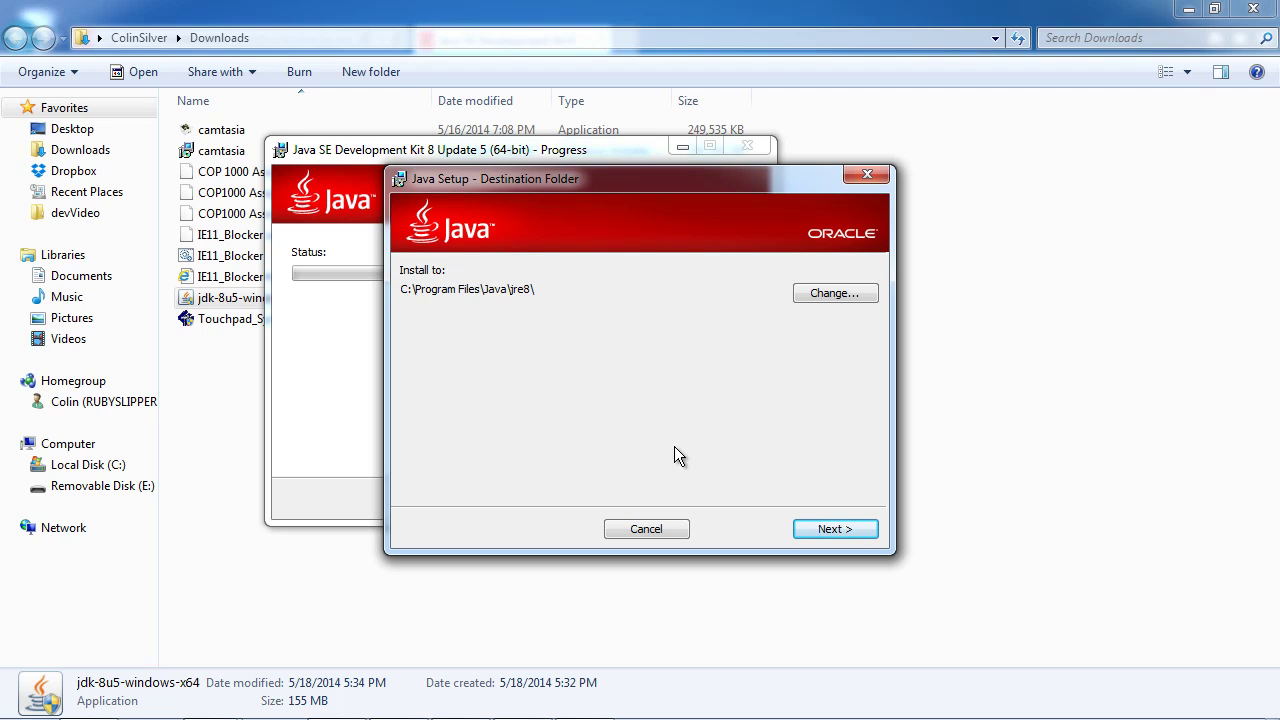
left_click(829, 530)
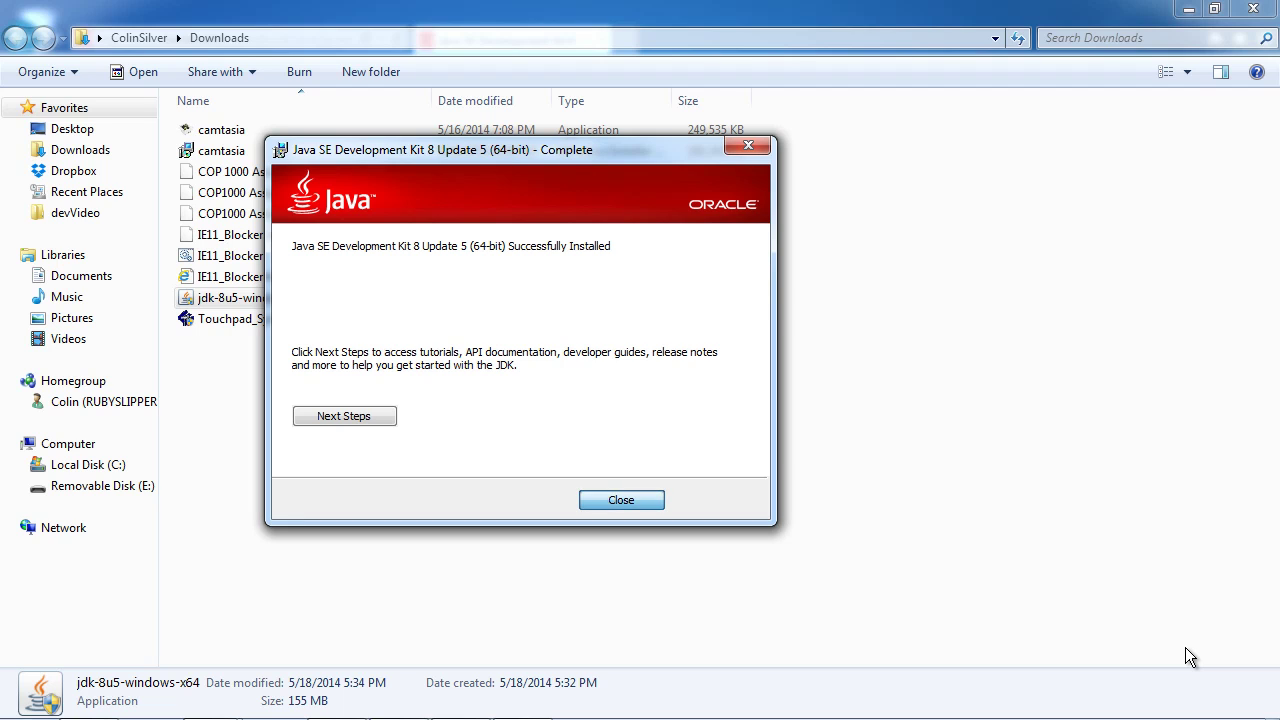
key("Return")
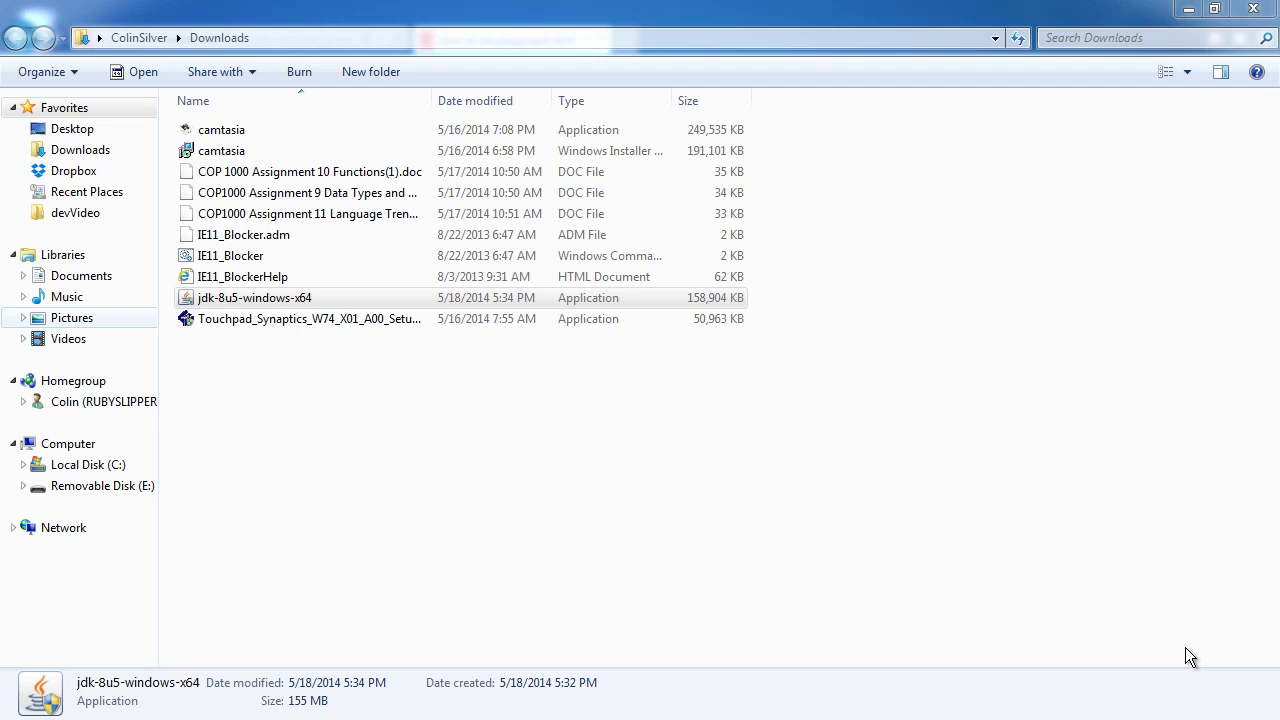
Examine the jdk1.8.0_05 and jre8 folders under C:\Program Files\Java by expanding them in the folder tree
left_click(23, 465)
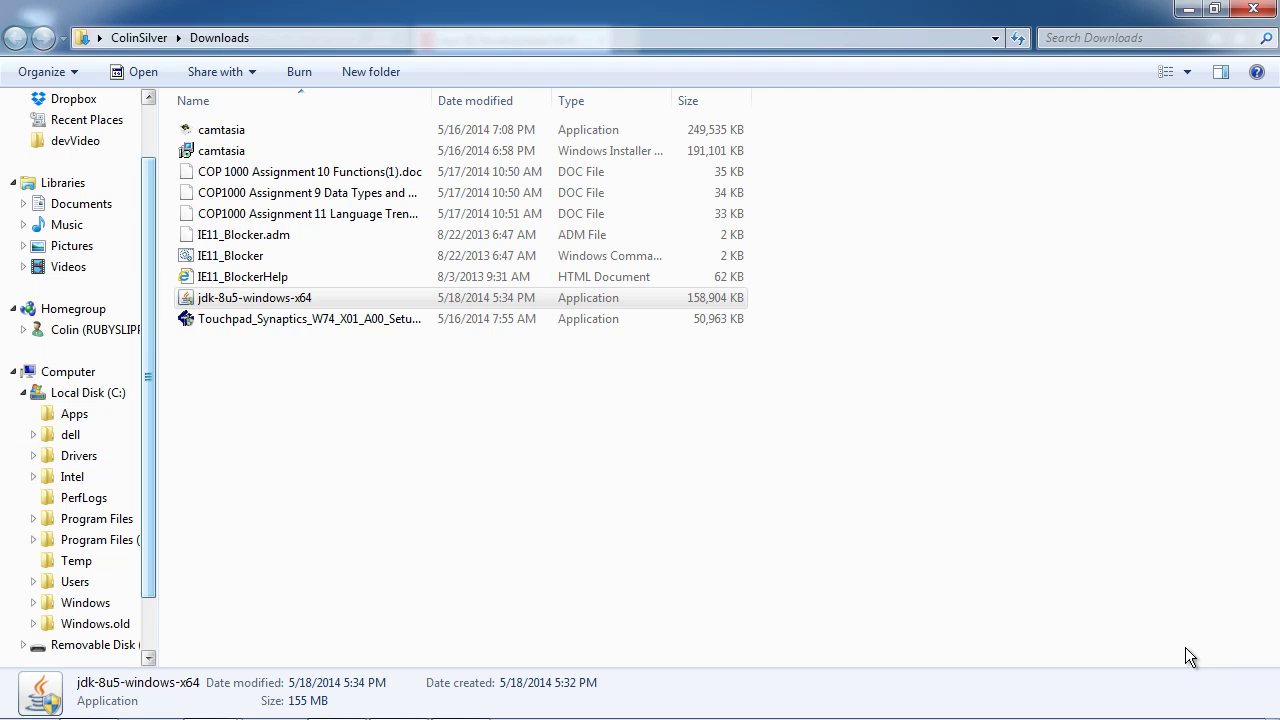
left_click_drag(158, 515, 237, 515)
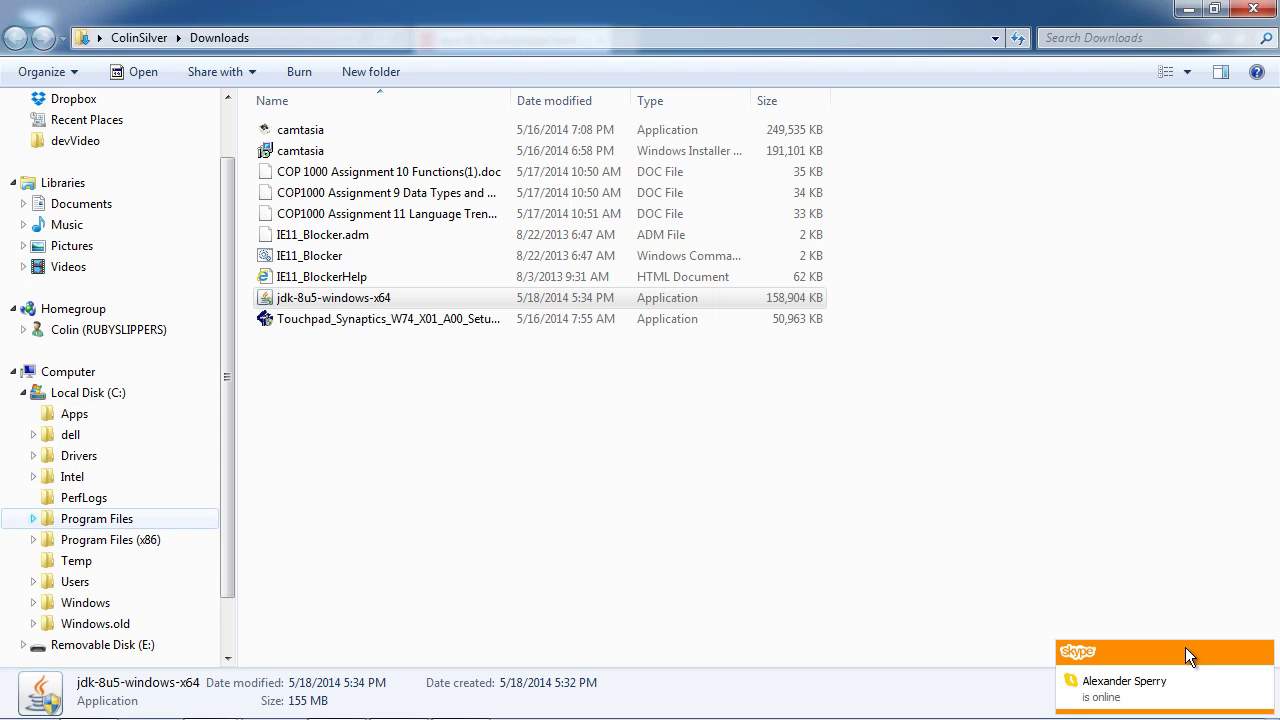
left_click(33, 518)
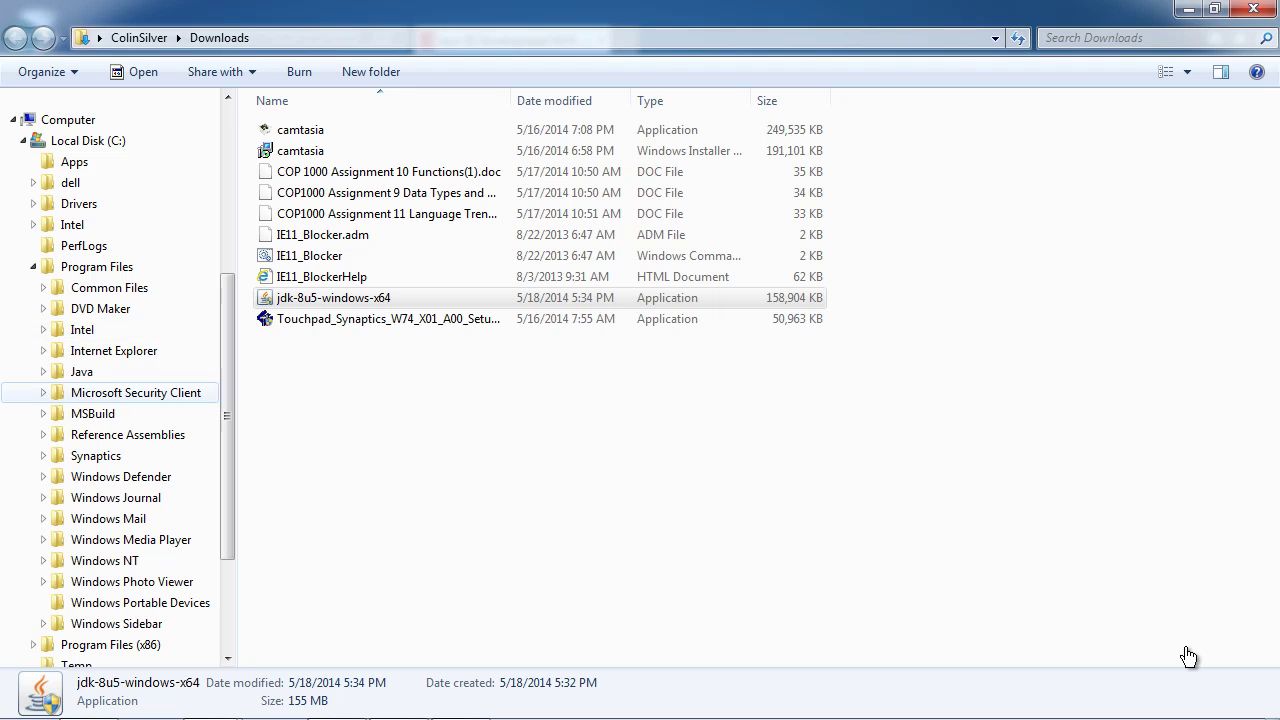
left_click(43, 372)
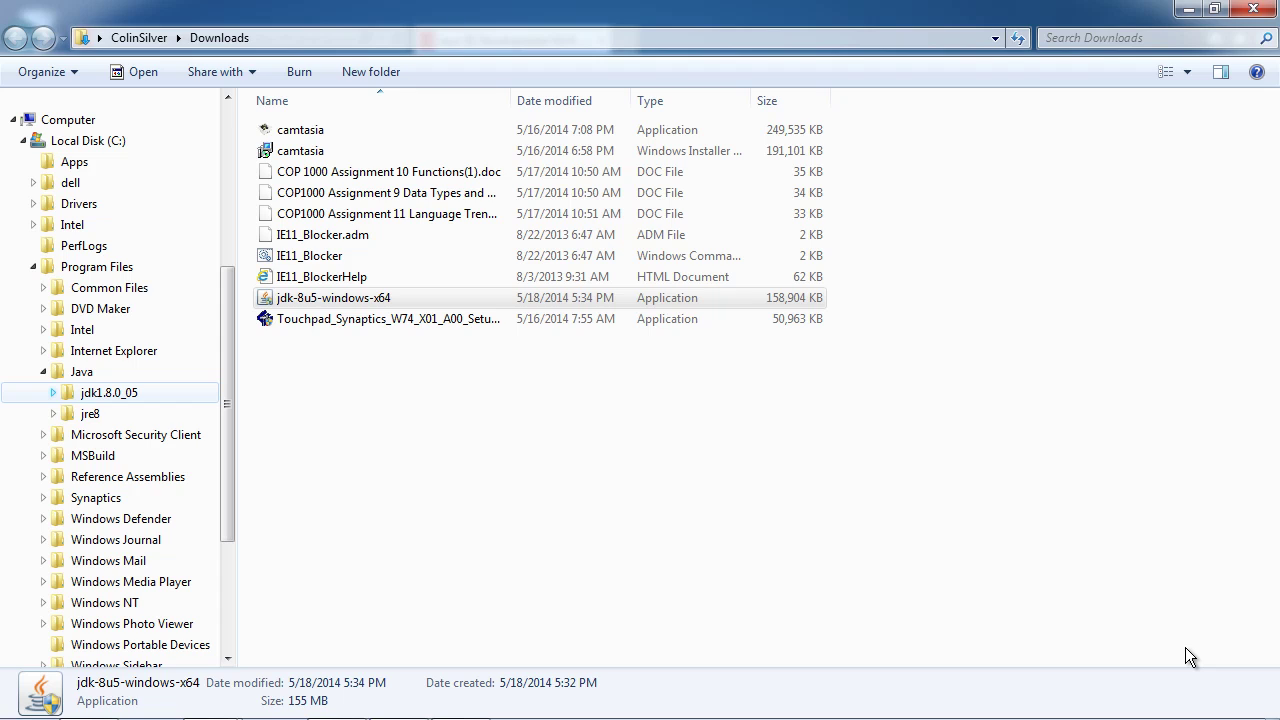
left_click(53, 393)
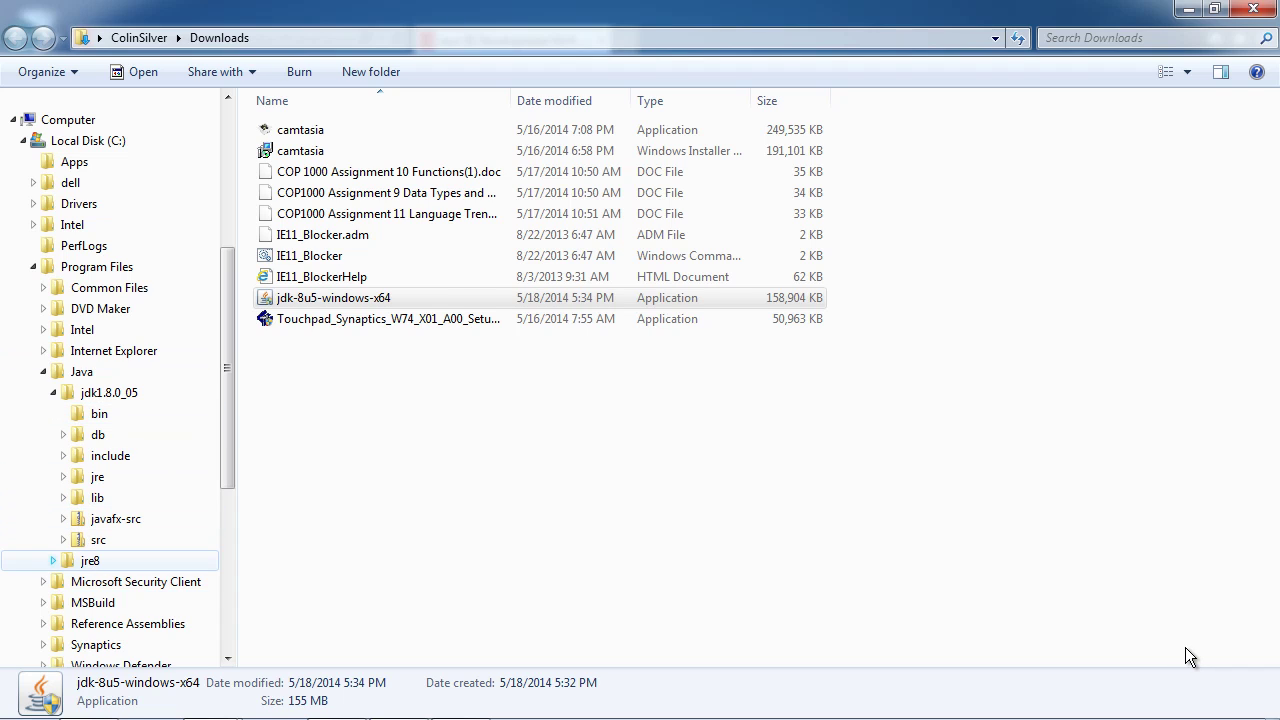
left_click(53, 561)
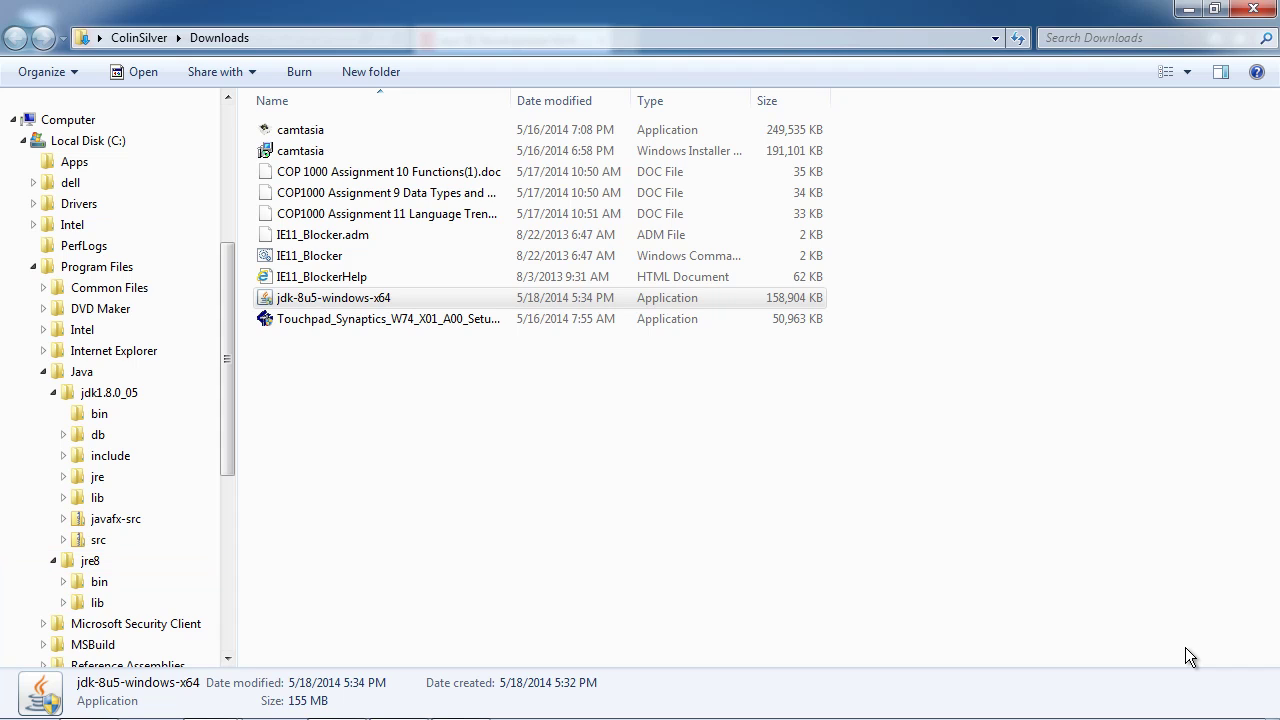
Switch to Internet Explorer and open the Google home page in place of the JDK download page
left_click(1185, 647)
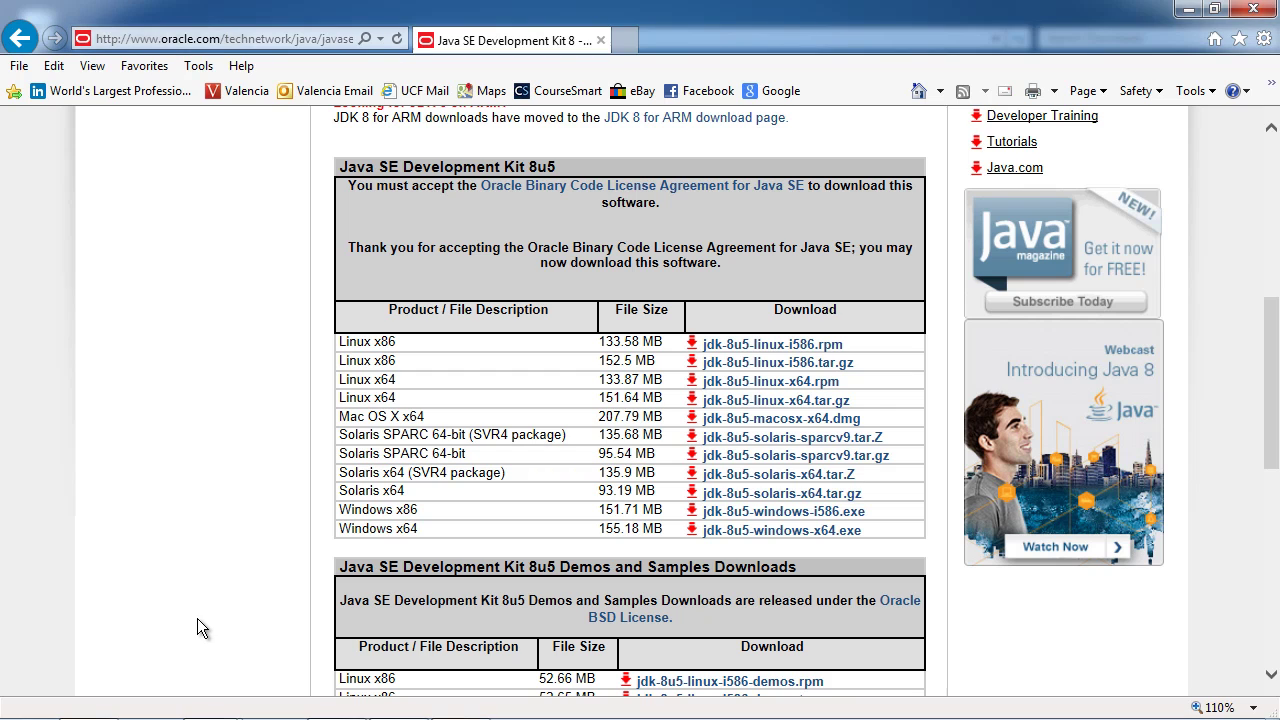
scroll(433, 403, "up", 5)
left_click(782, 93)
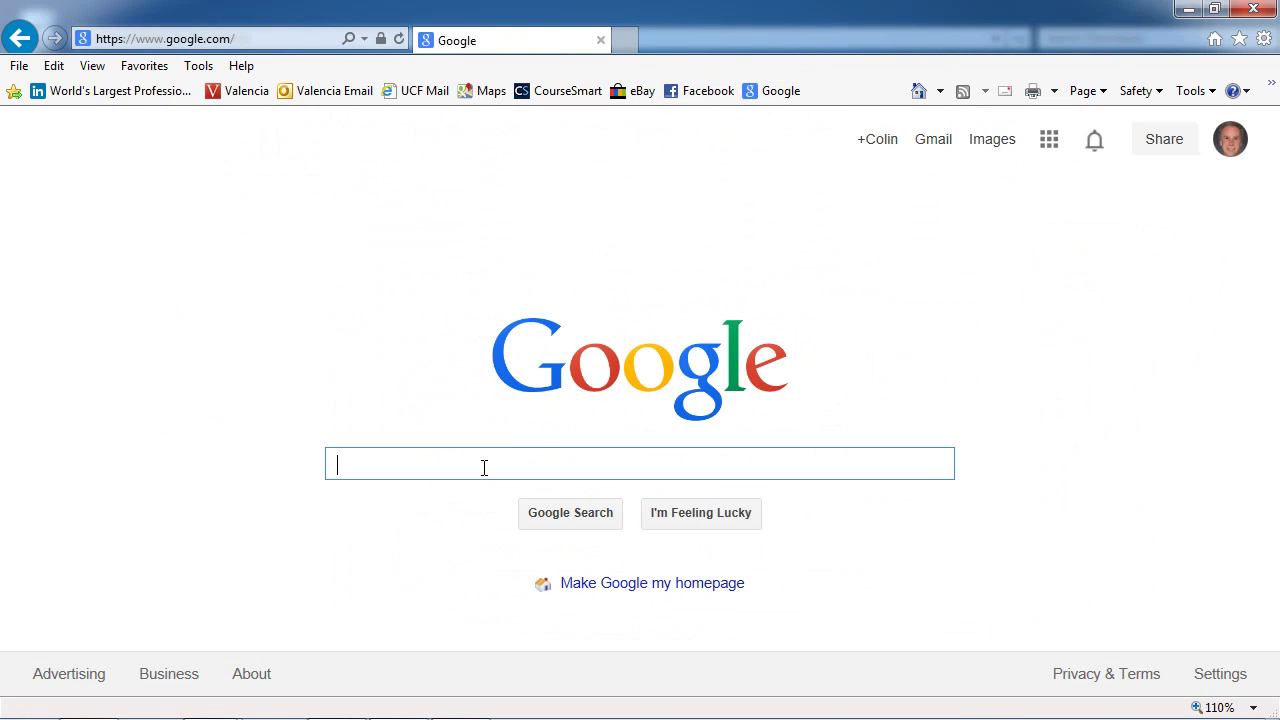
Enter develop.android.com as the web address and submit it
left_click(247, 37)
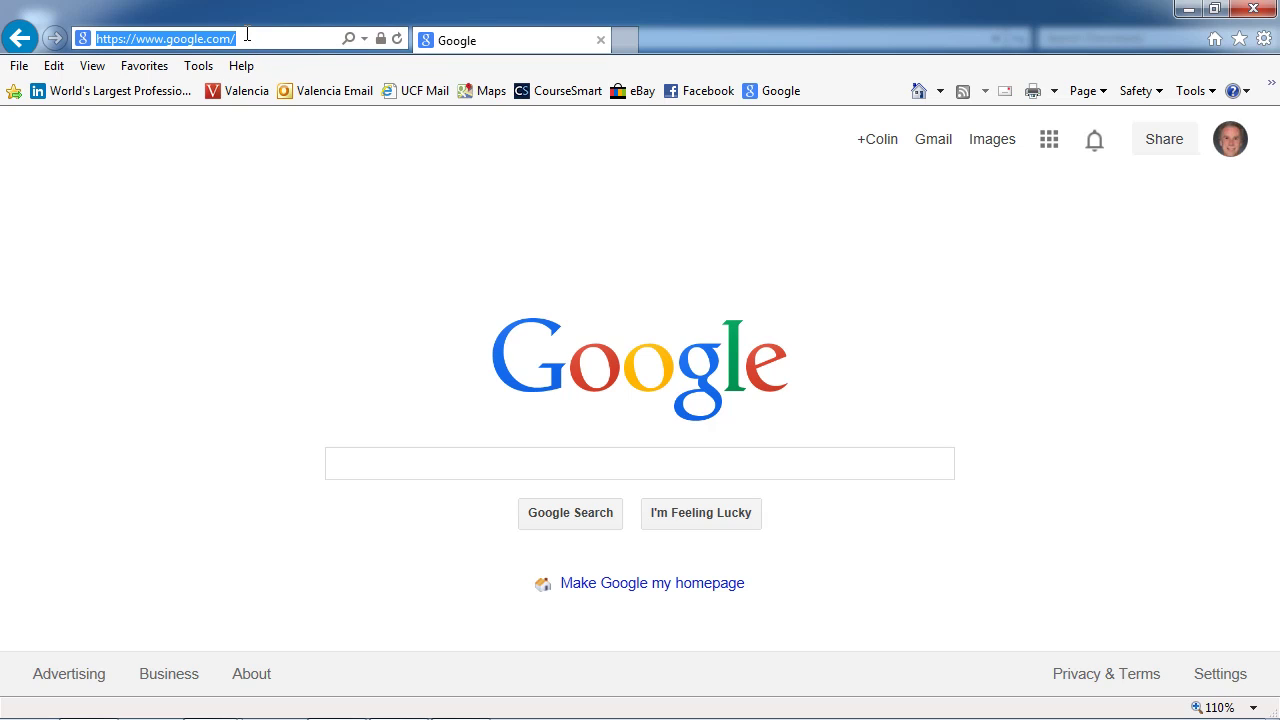
type("dev")
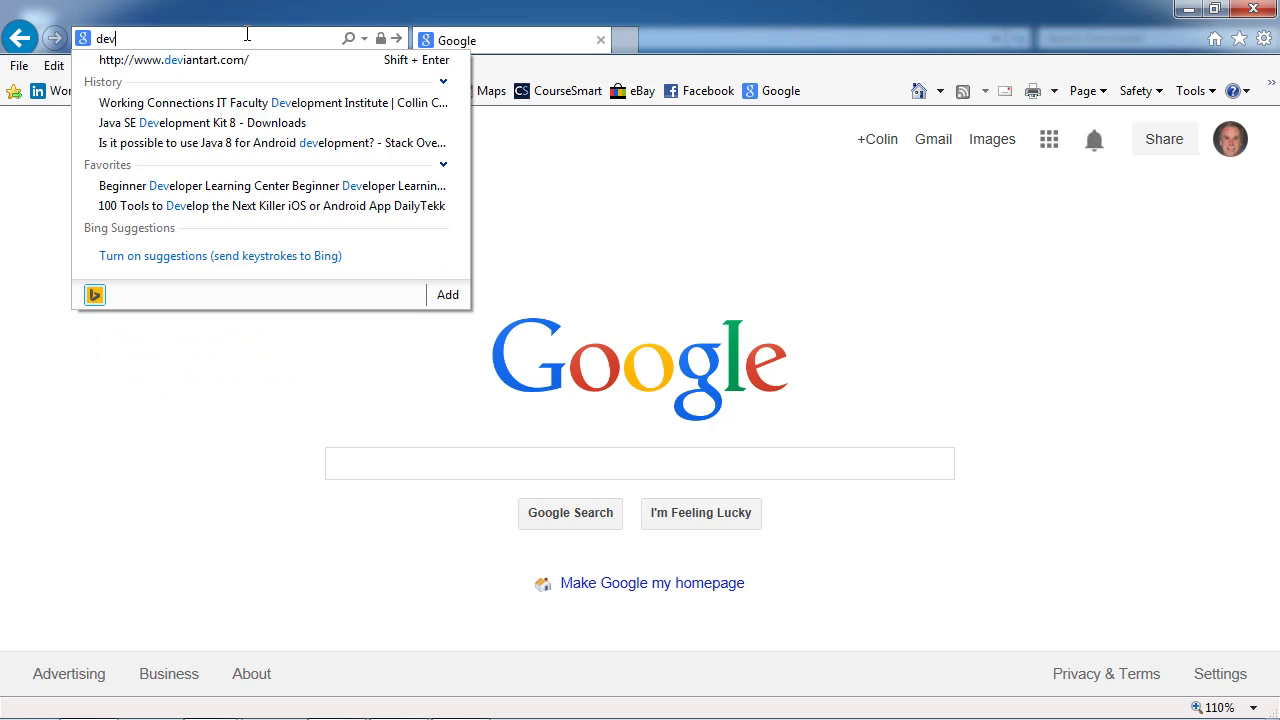
type("elop")
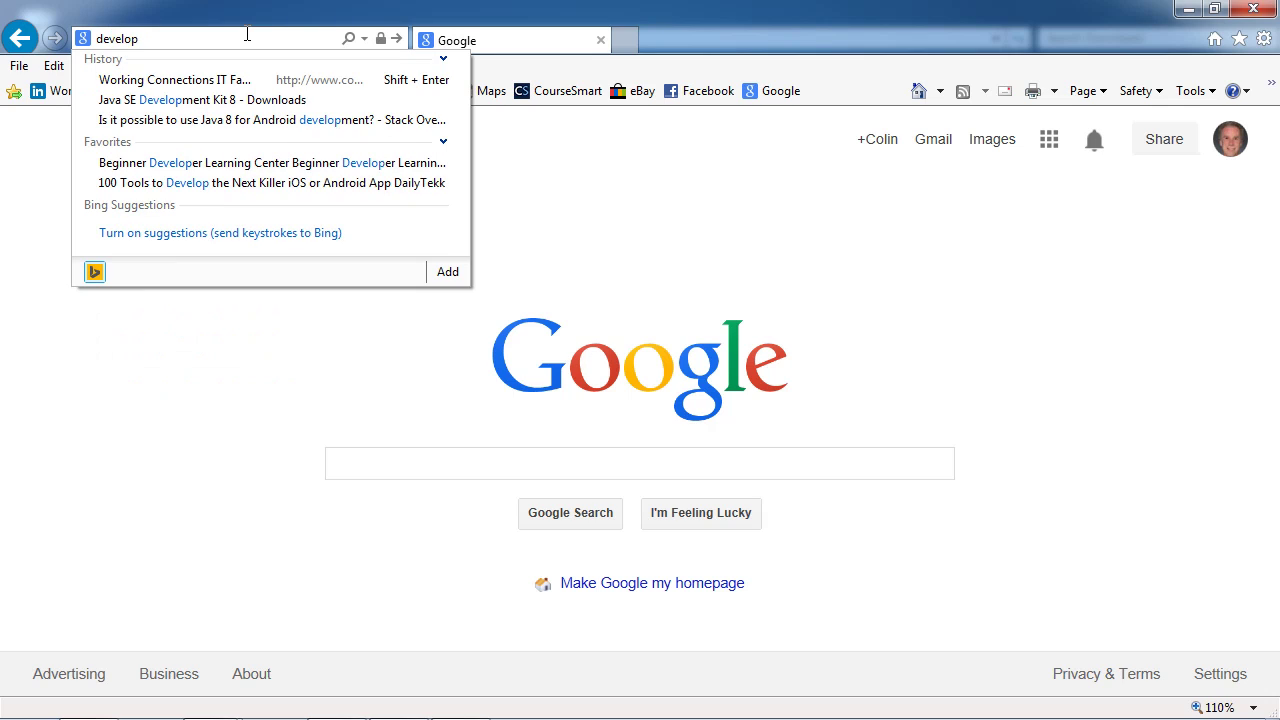
type(".an")
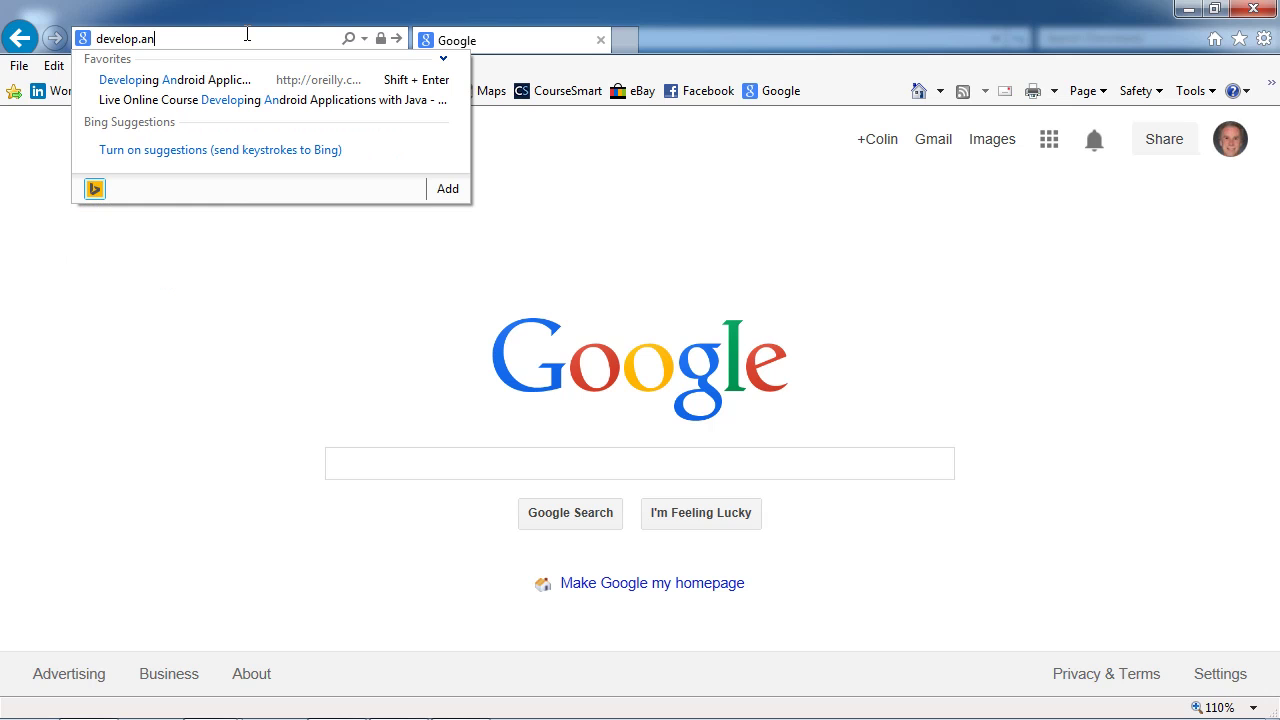
type("droid.com")
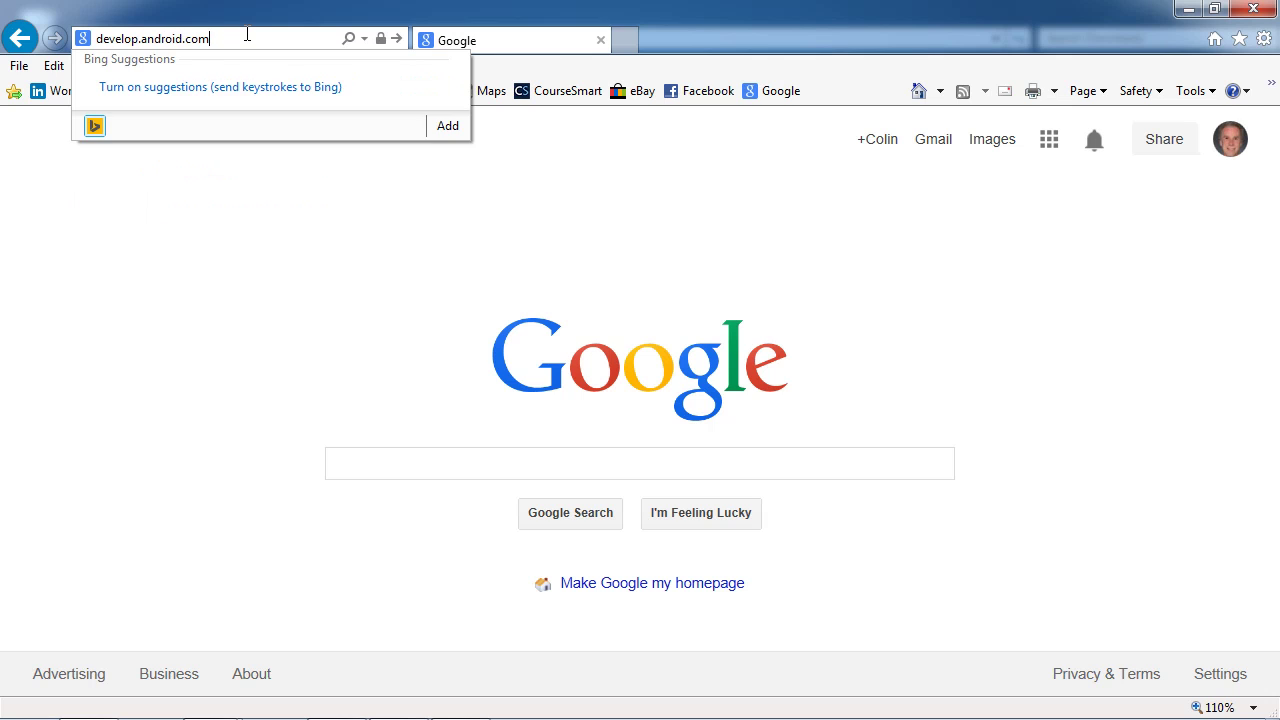
key("Return")
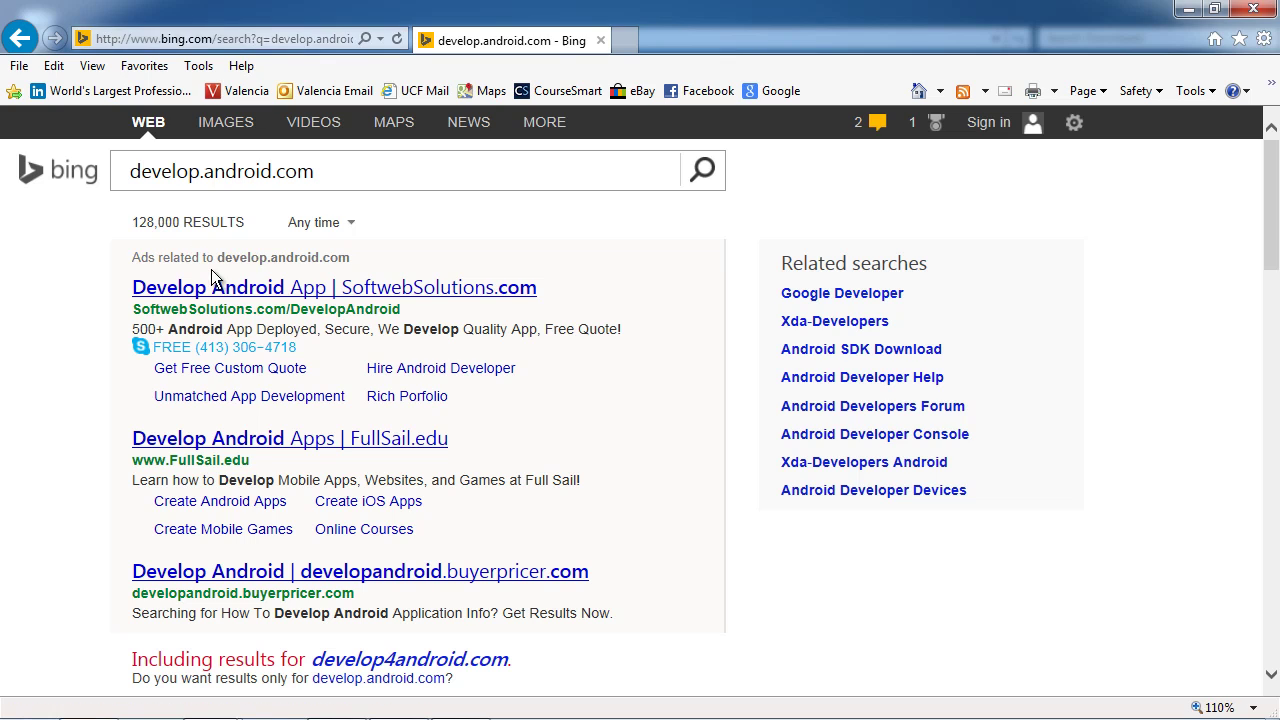
Open the official Android Developers site, developer.android.com, from the search results
scroll(300, 470, "down", 3)
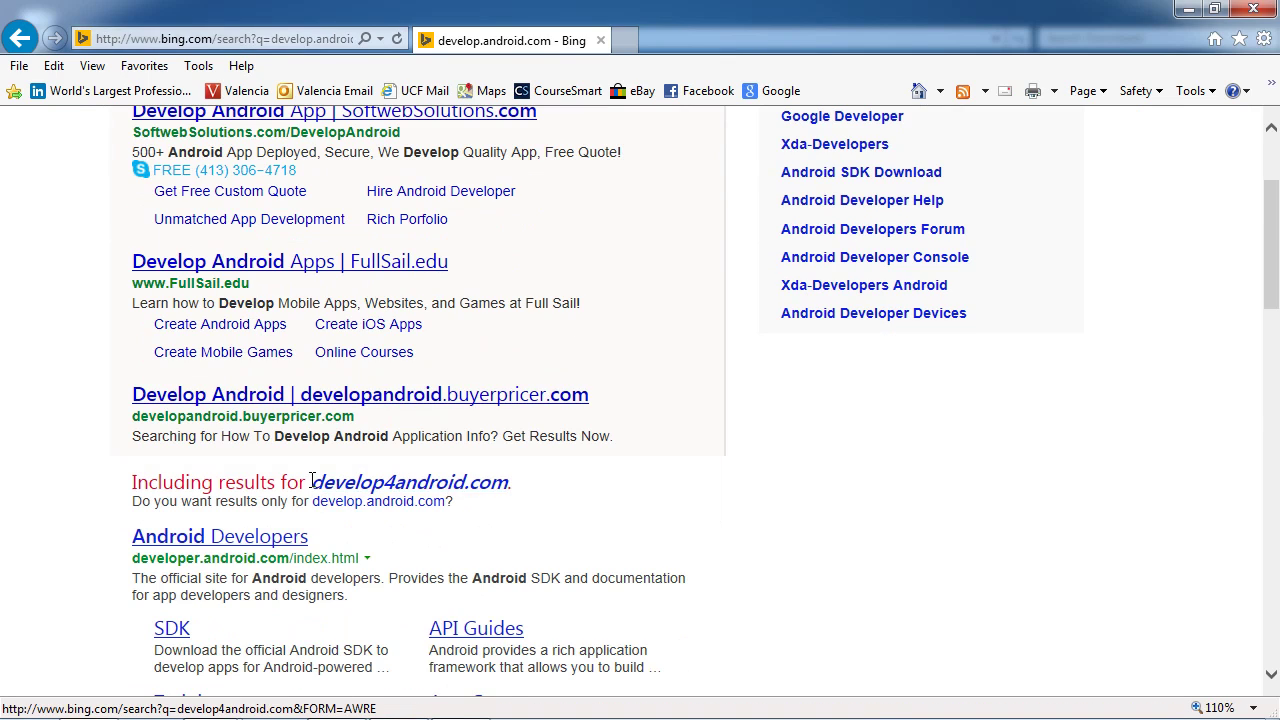
scroll(309, 478, "down", 3)
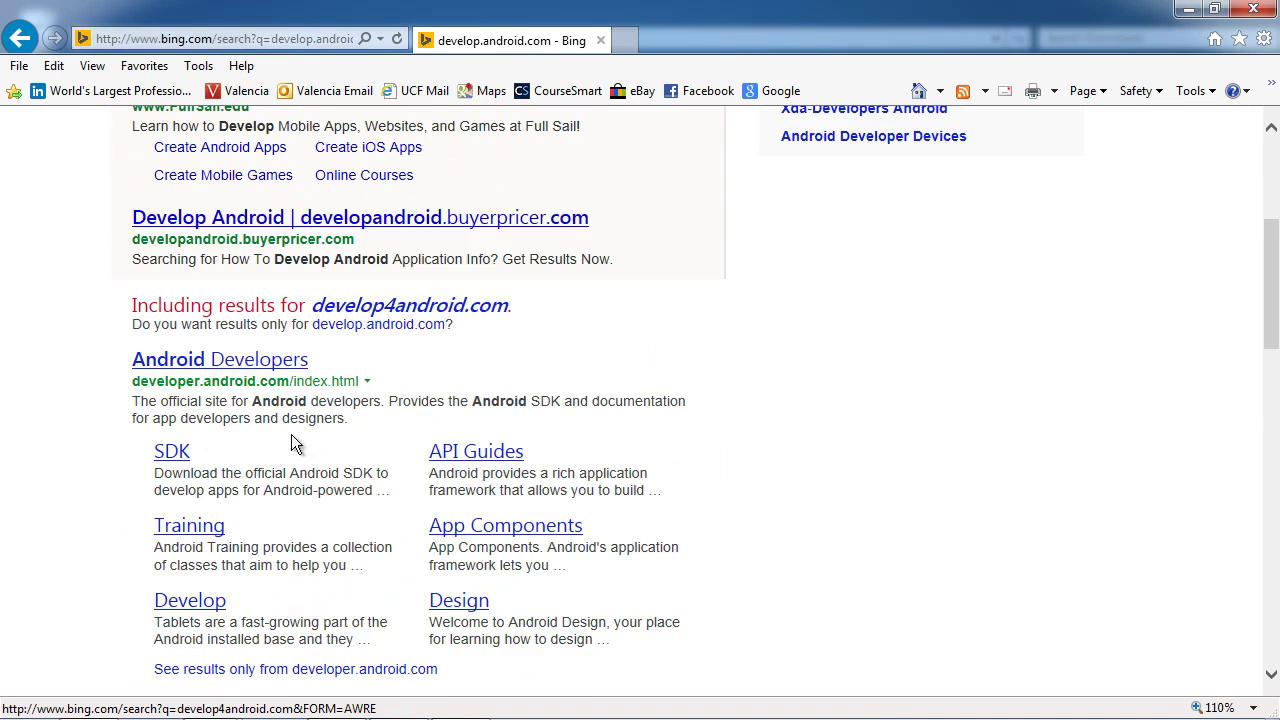
left_click(237, 368)
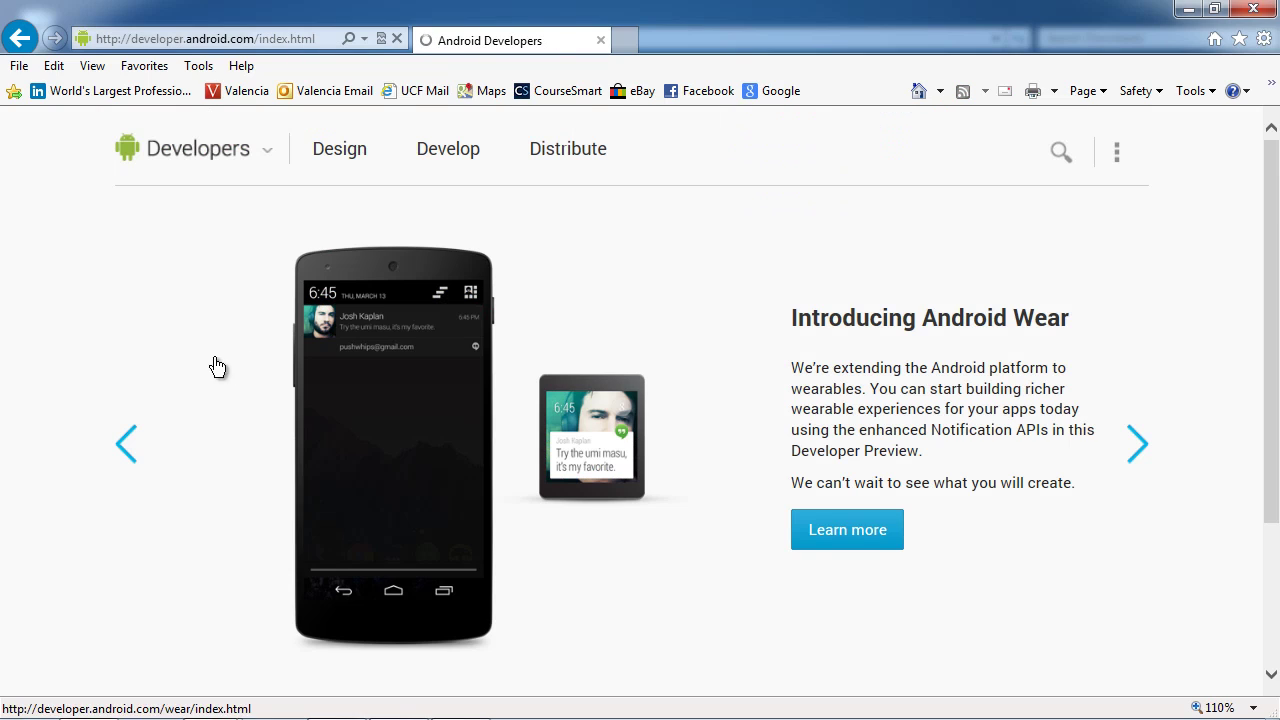
Go to the Develop section of the Android Developers site and open its Tools page
left_click(446, 160)
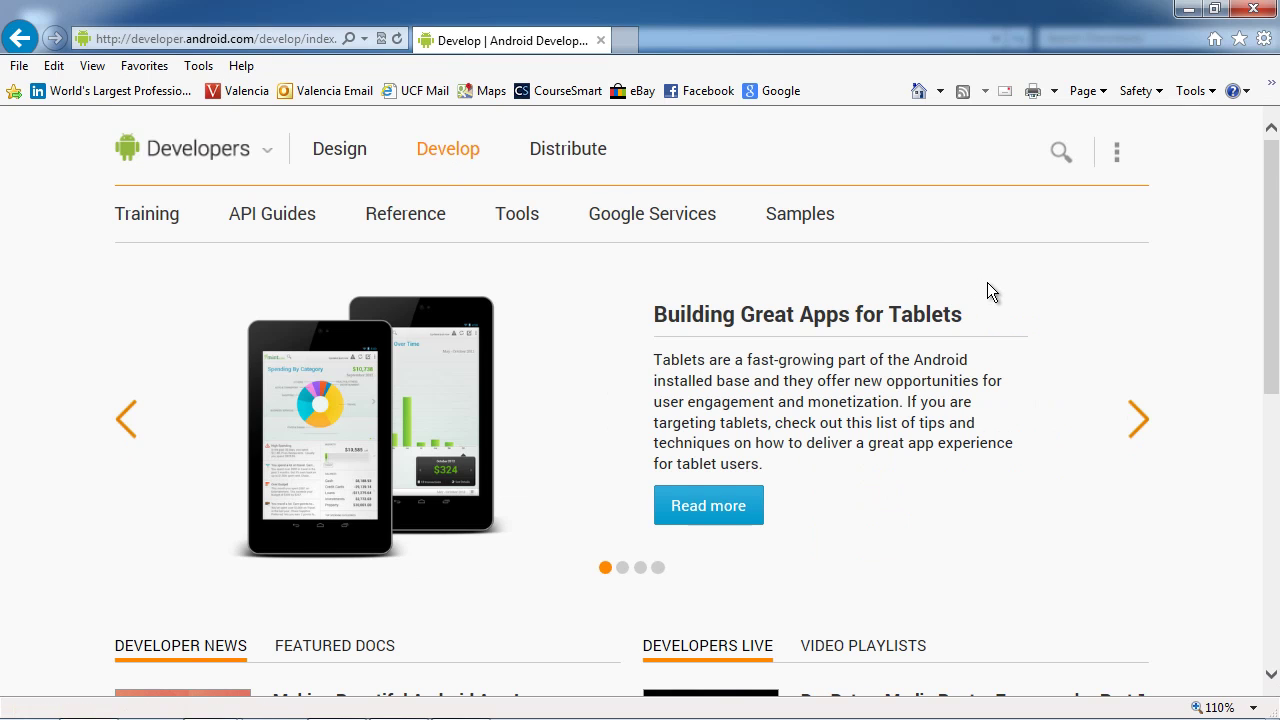
scroll(985, 285, "down", 3)
scroll(963, 286, "down", 3)
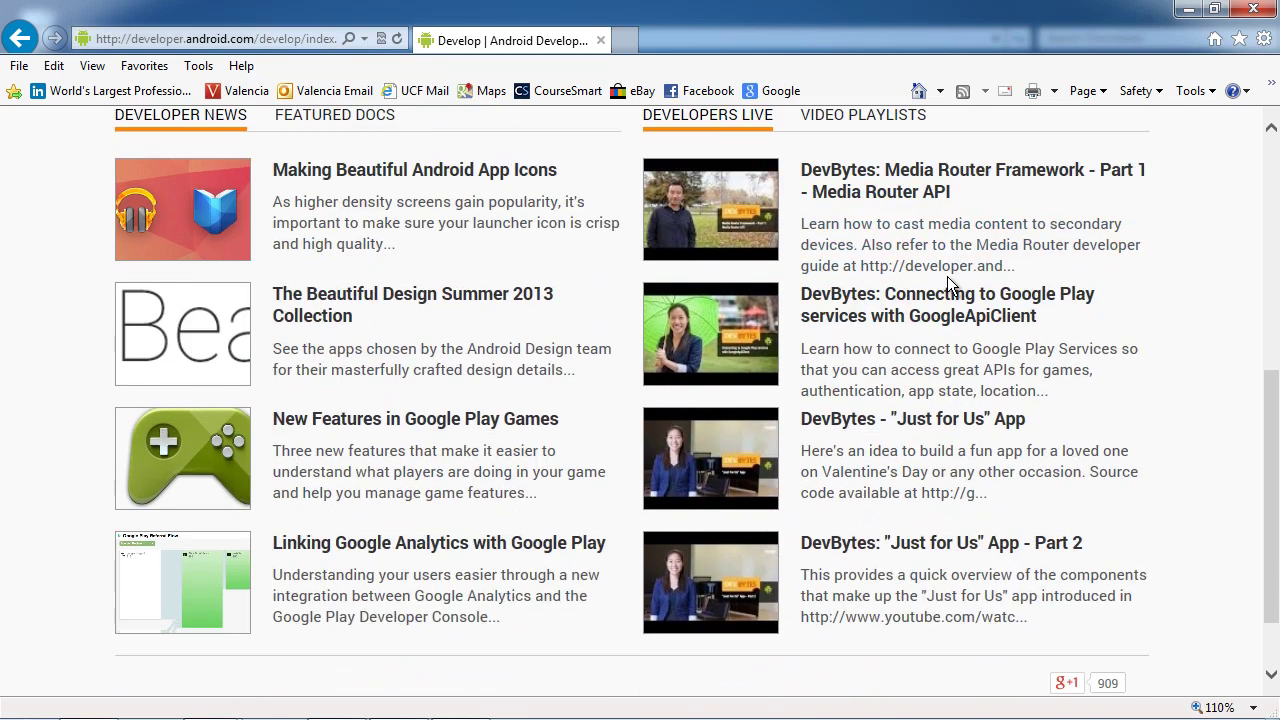
scroll(950, 284, "up", 6)
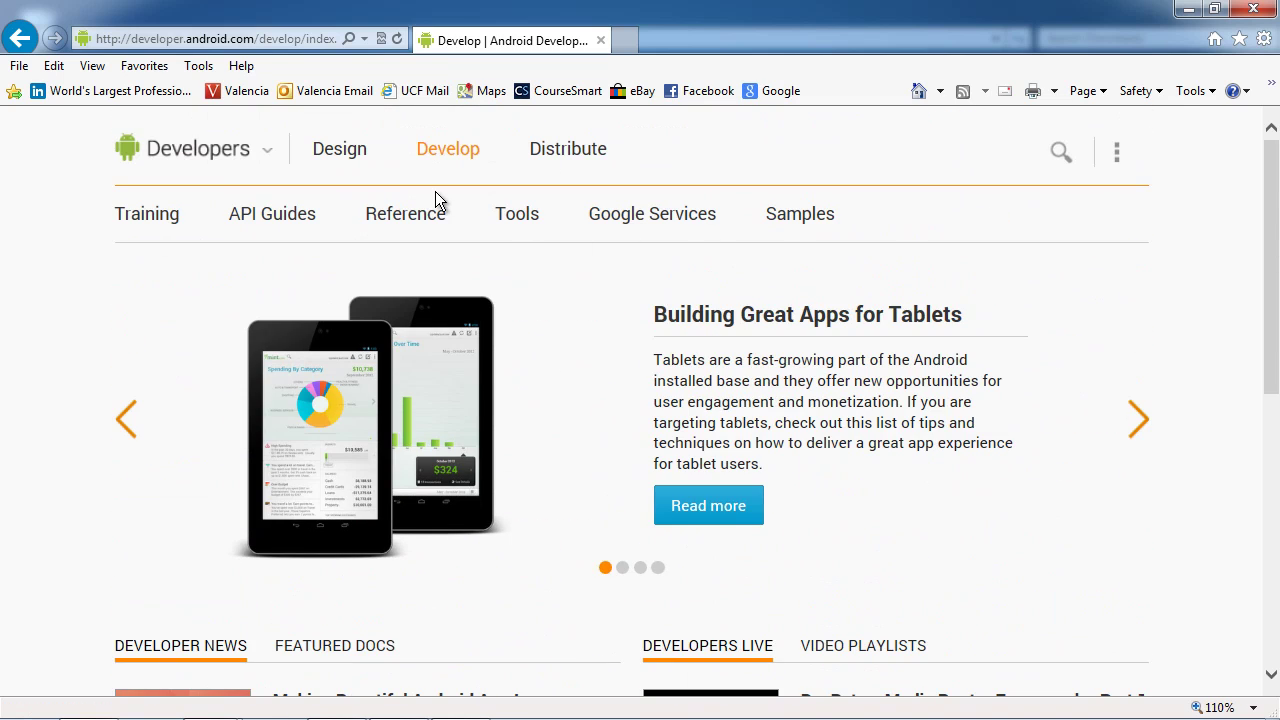
left_click(517, 222)
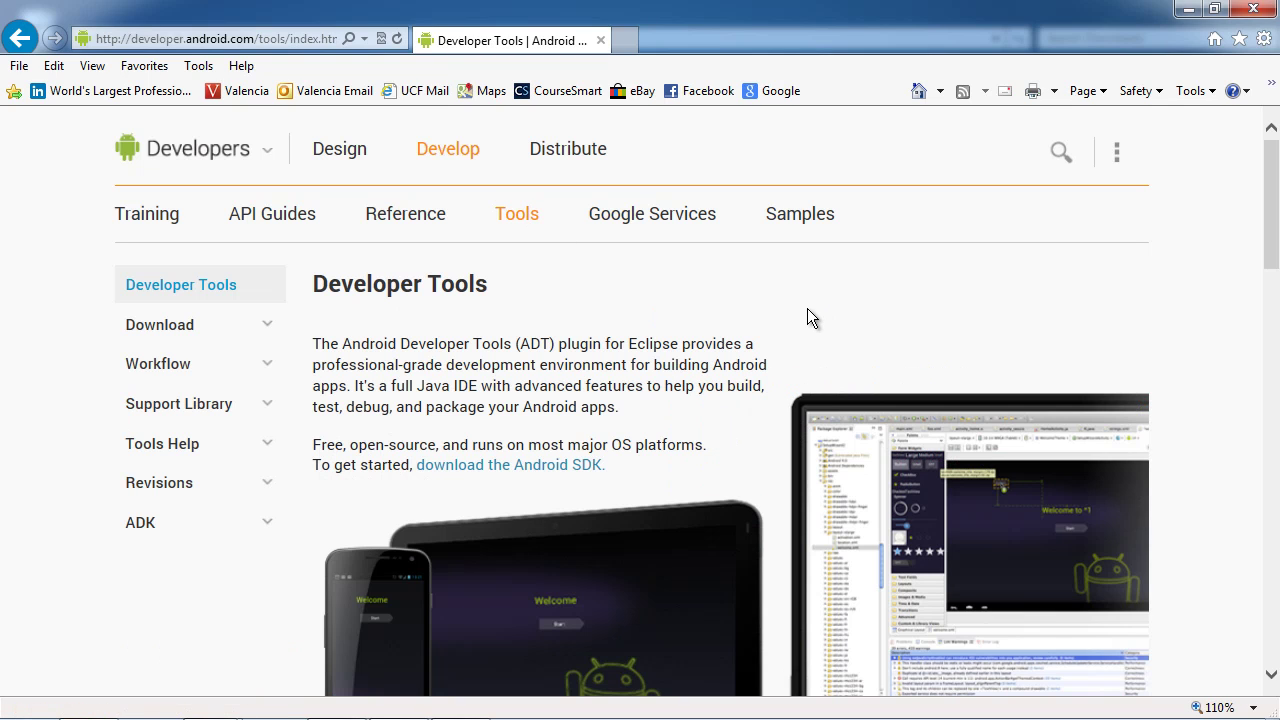
Examine the Developer Tools page for the ADT plugin's IDE, UI builder, debugging, testing and native development features
scroll(802, 310, "down", 1)
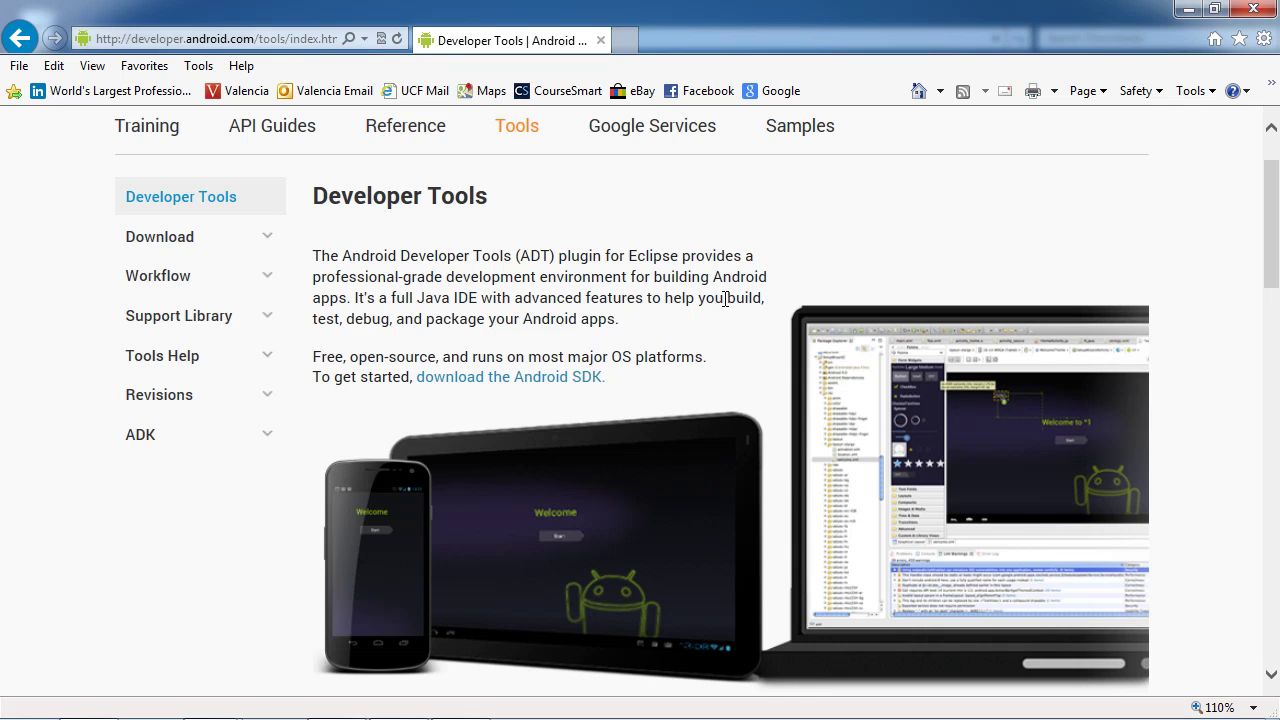
scroll(724, 298, "down", 5)
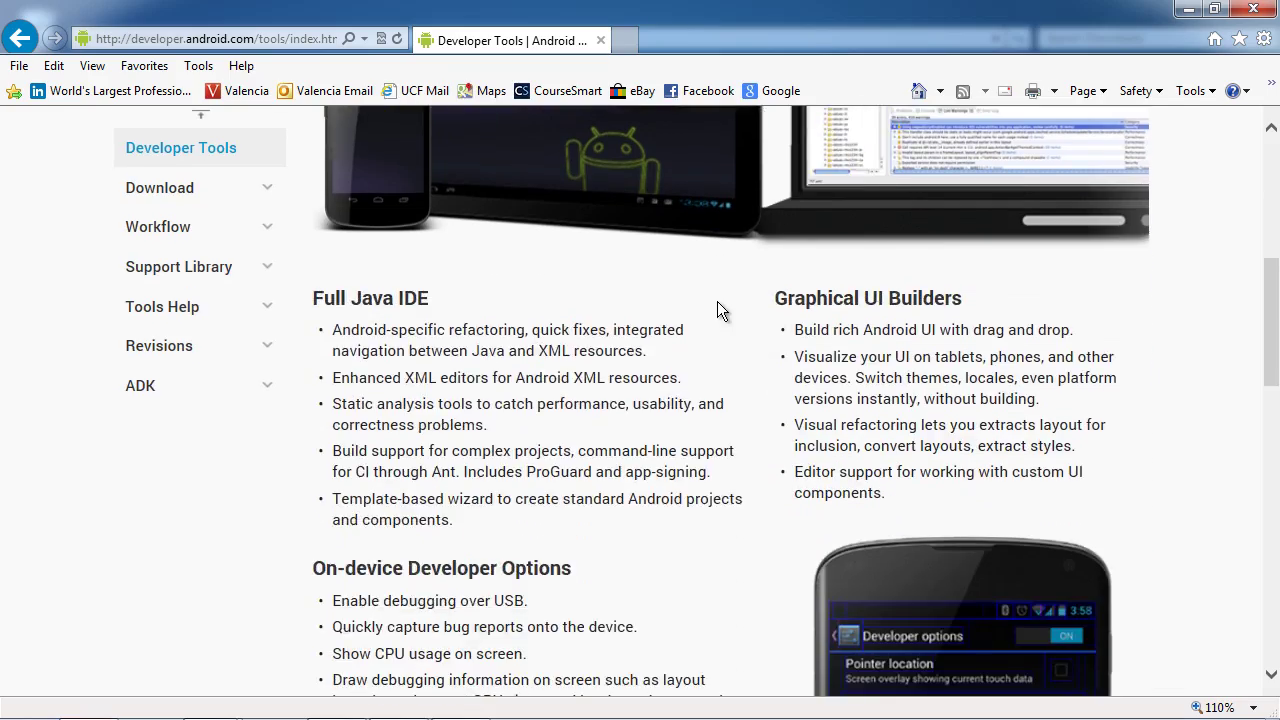
scroll(717, 301, "down", 8)
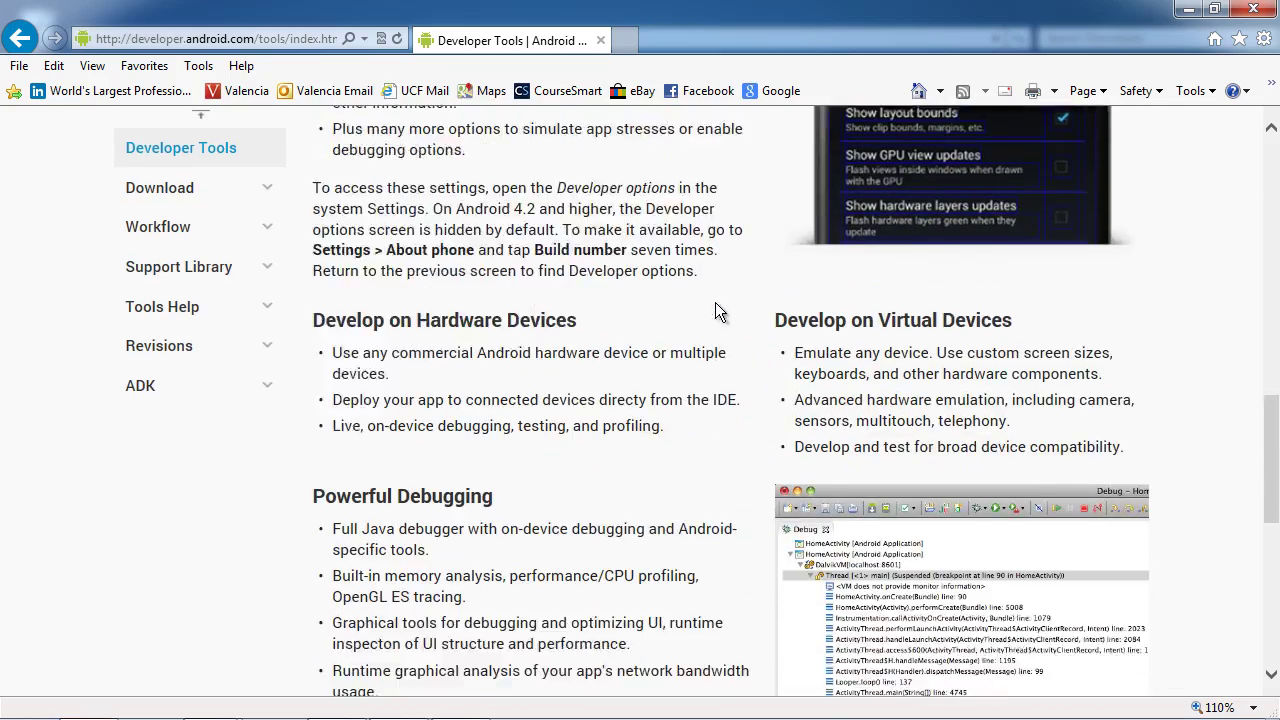
scroll(712, 317, "down", 4)
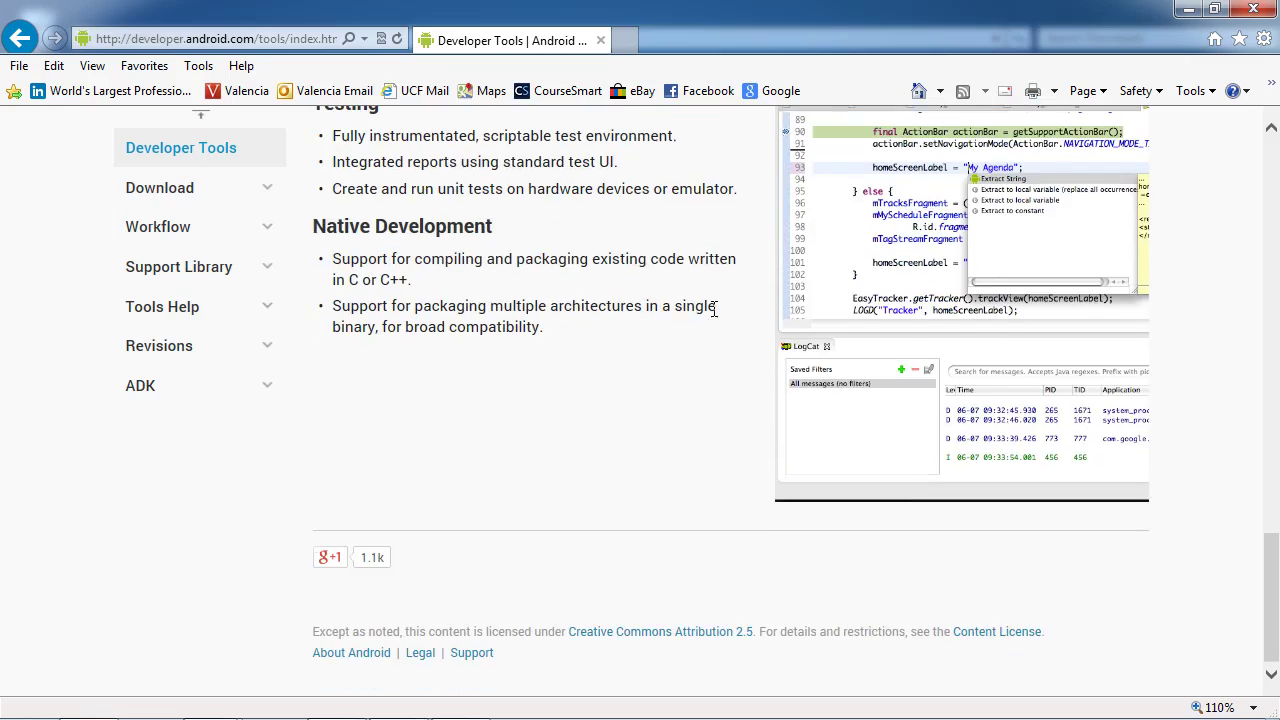
scroll(712, 317, "up", 8)
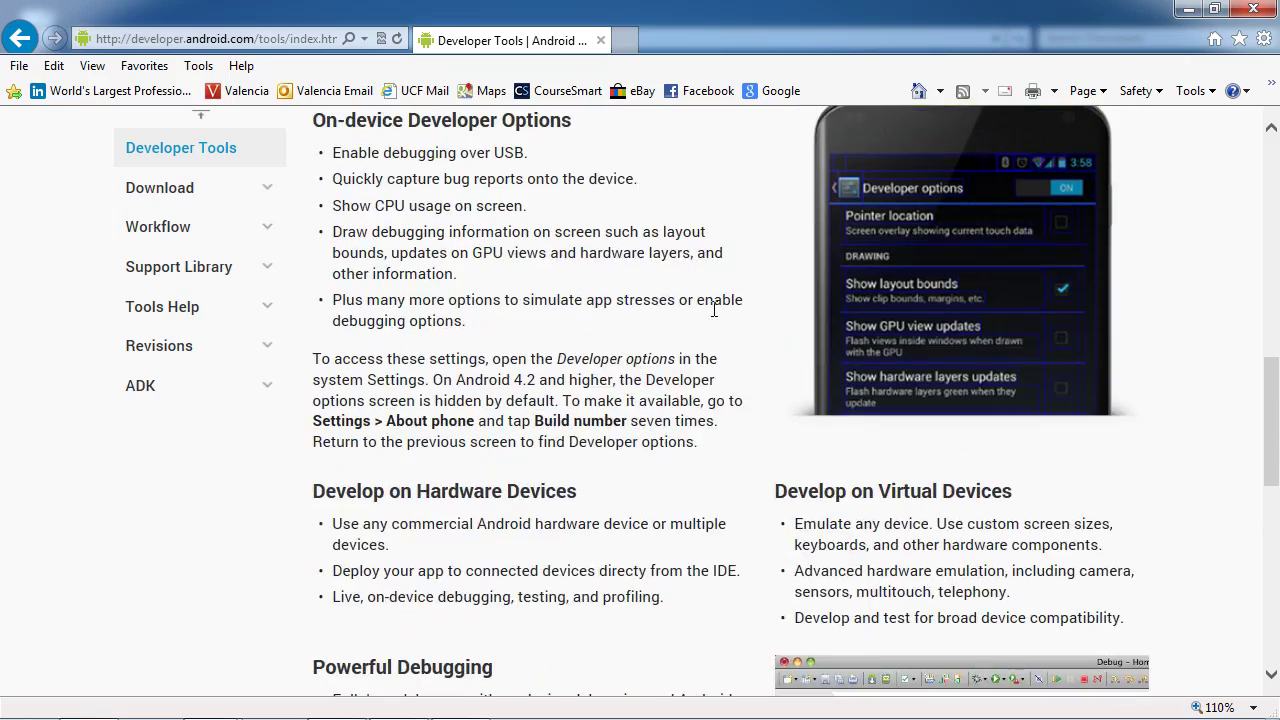
scroll(712, 317, "up", 1)
scroll(712, 310, "up", 8)
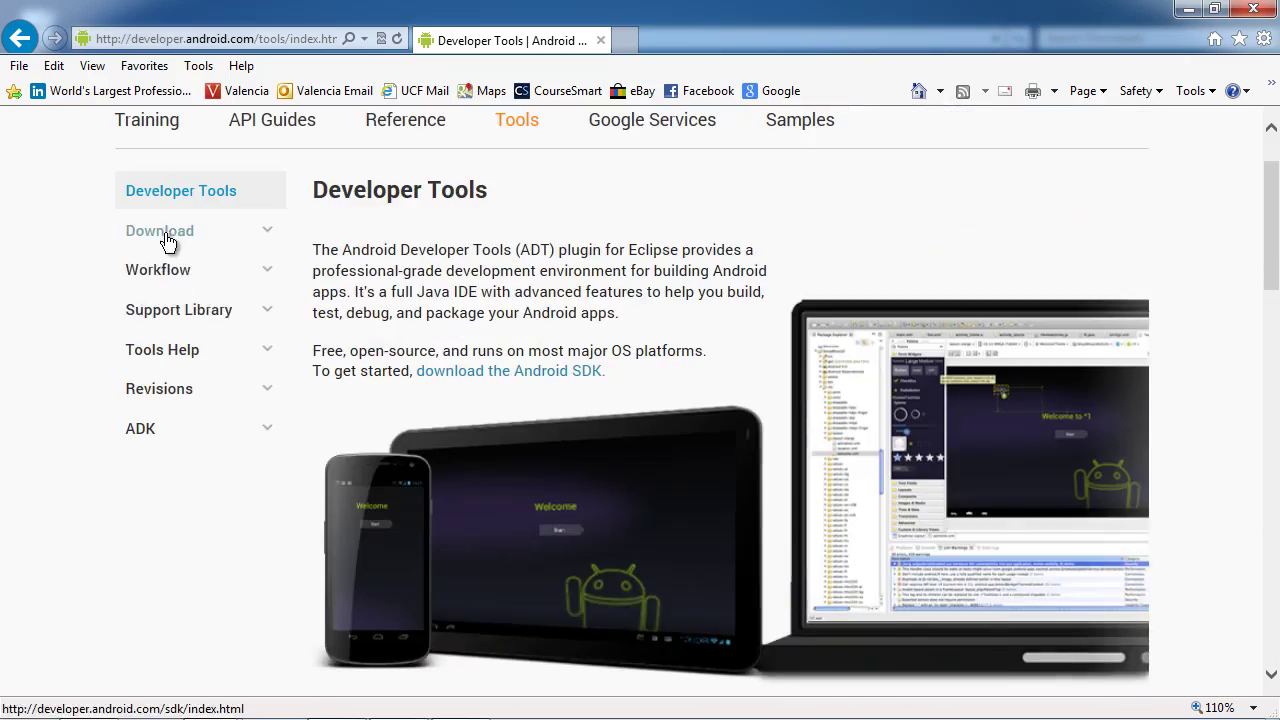
Open the Android SDK download page and request the ADT Bundle for Windows to reach its terms and conditions
left_click(165, 238)
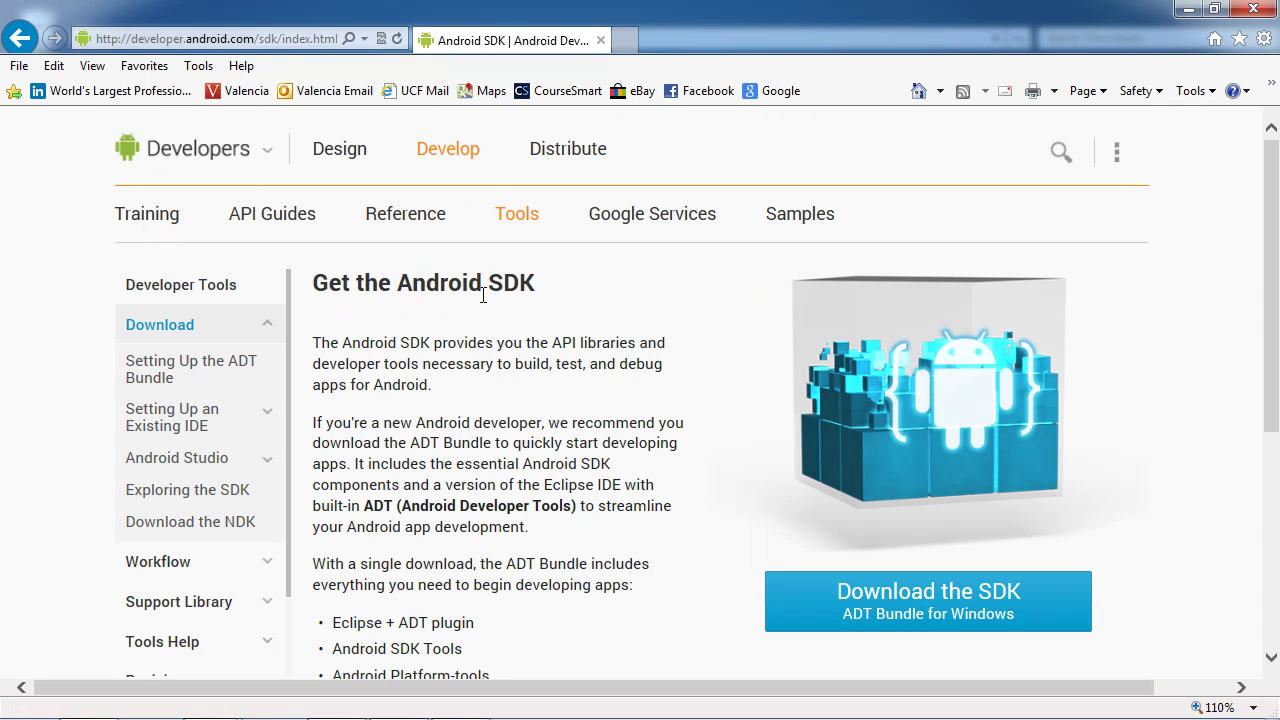
scroll(650, 324, "down", 1)
scroll(646, 330, "up", 1)
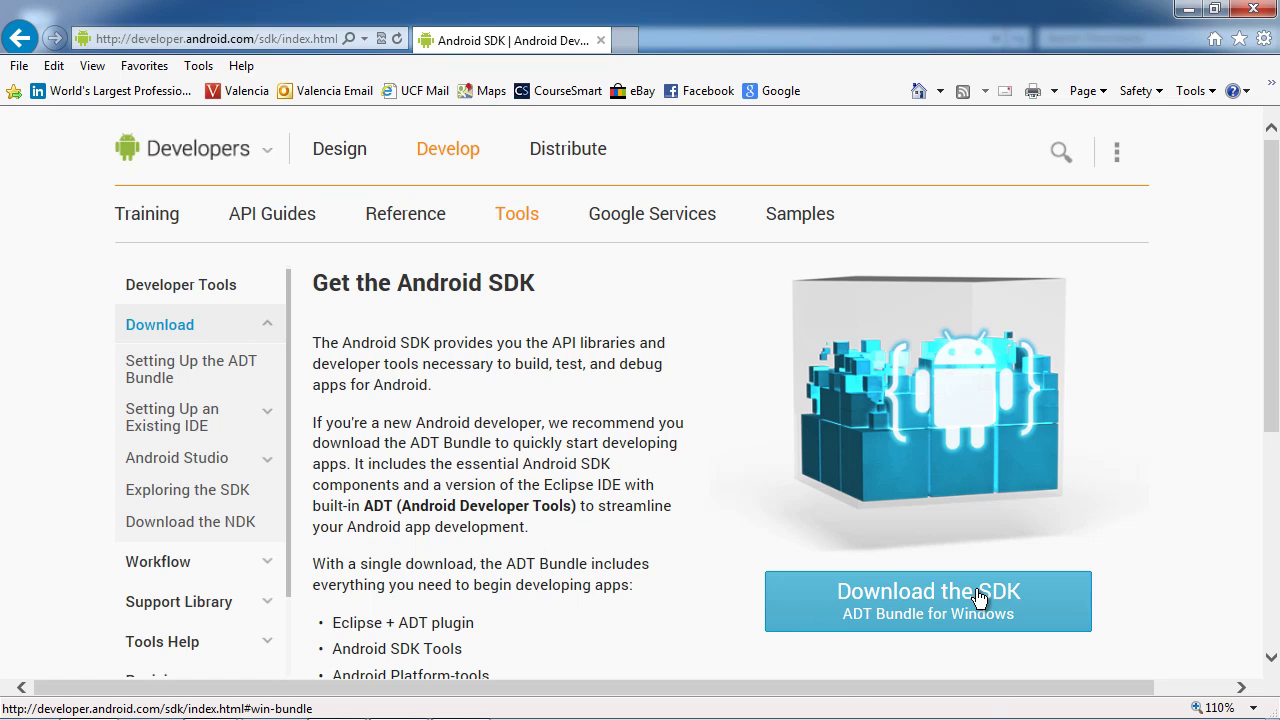
left_click(905, 613)
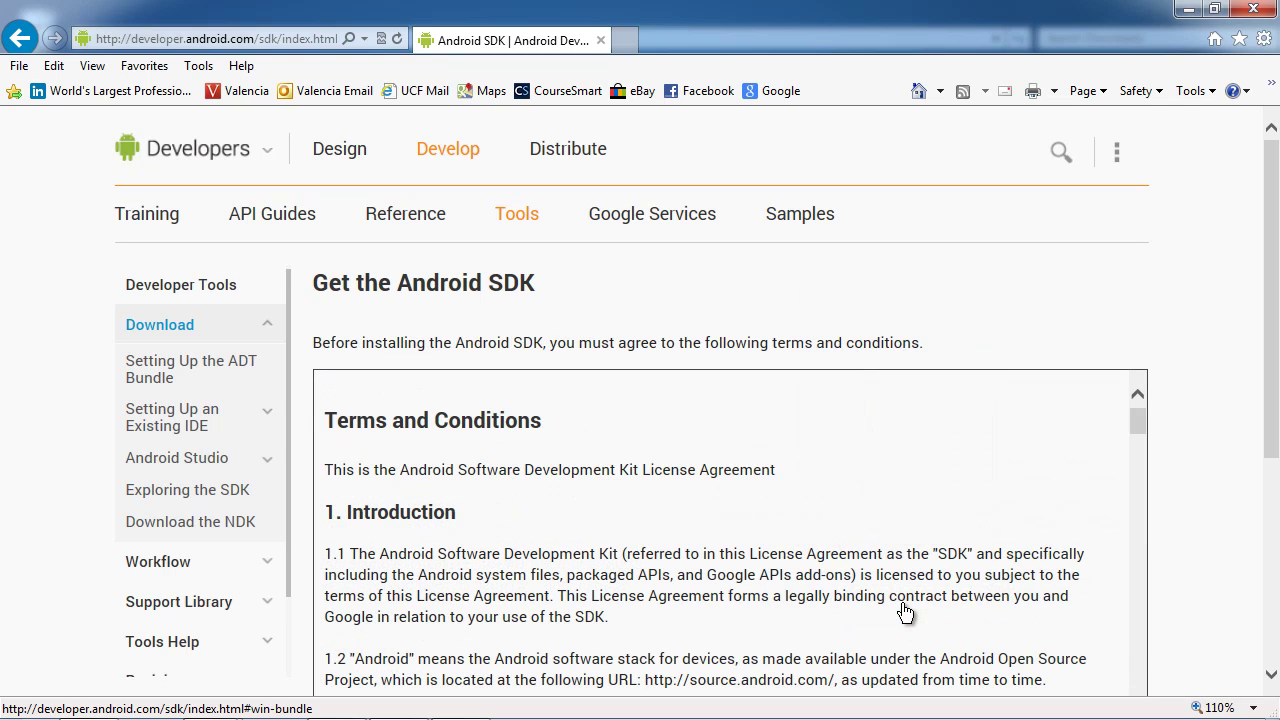
Agree to the SDK terms and conditions, choose the 64-bit version, then download and save adt-bundle-windows-x86_64-20140321.zip
scroll(760, 480, "down", 3)
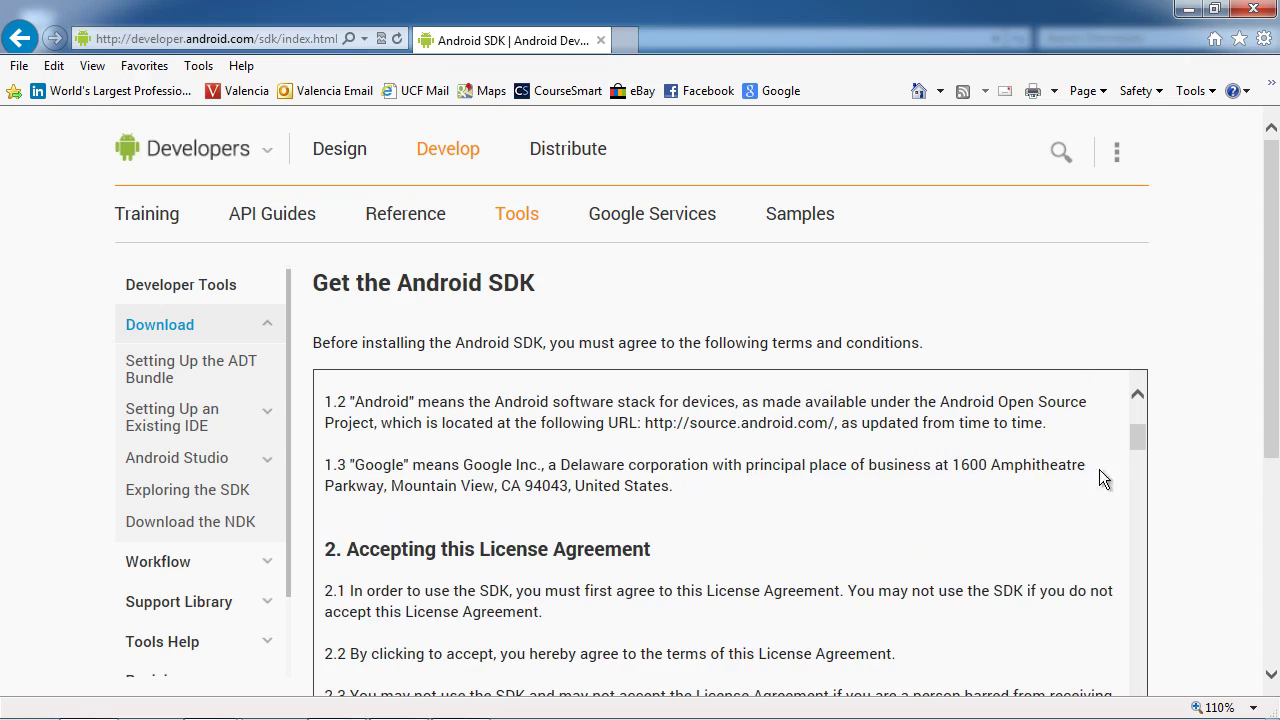
scroll(1099, 470, "down", 5)
scroll(1205, 475, "down", 1)
scroll(1210, 465, "down", 3)
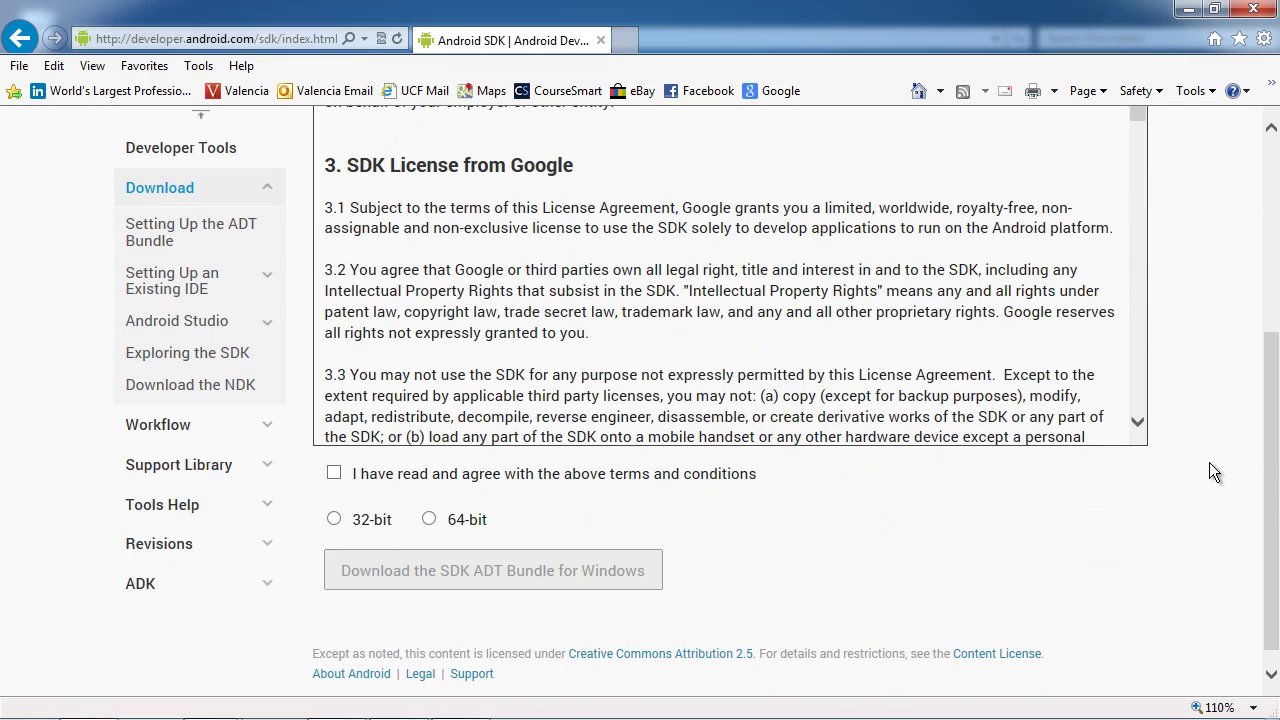
scroll(730, 400, "down", 2)
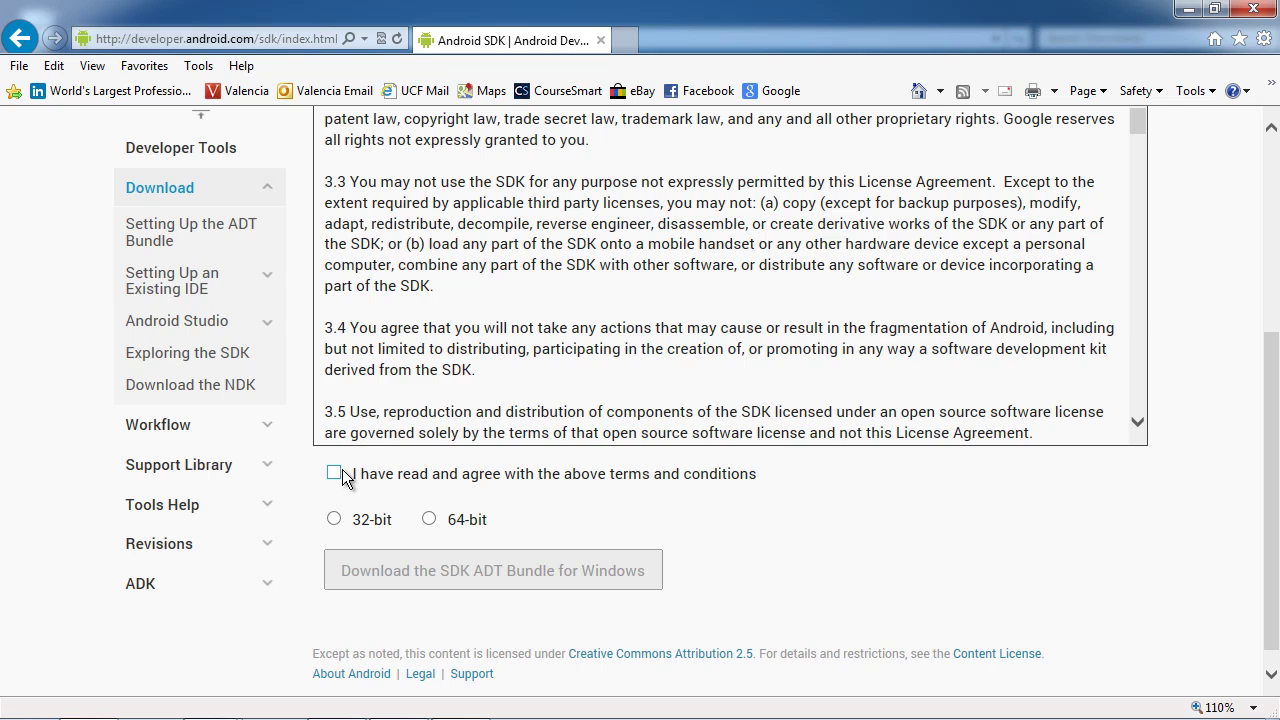
left_click(429, 519)
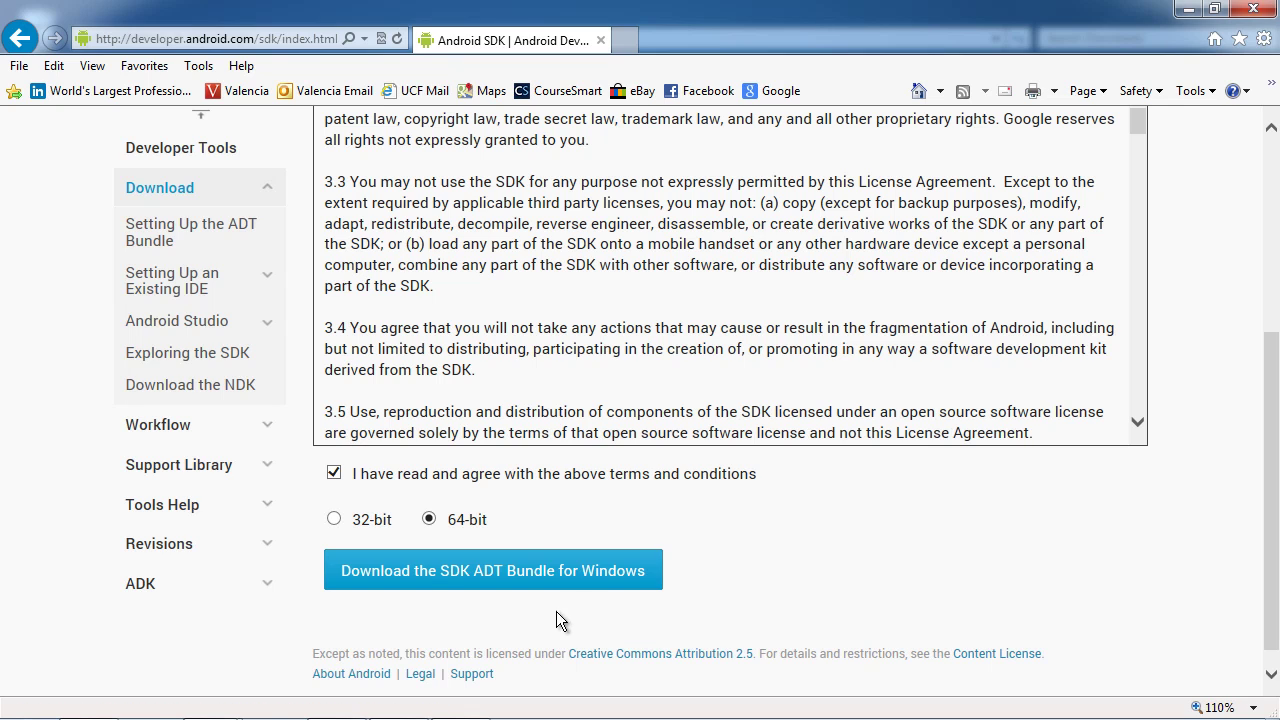
left_click(436, 578)
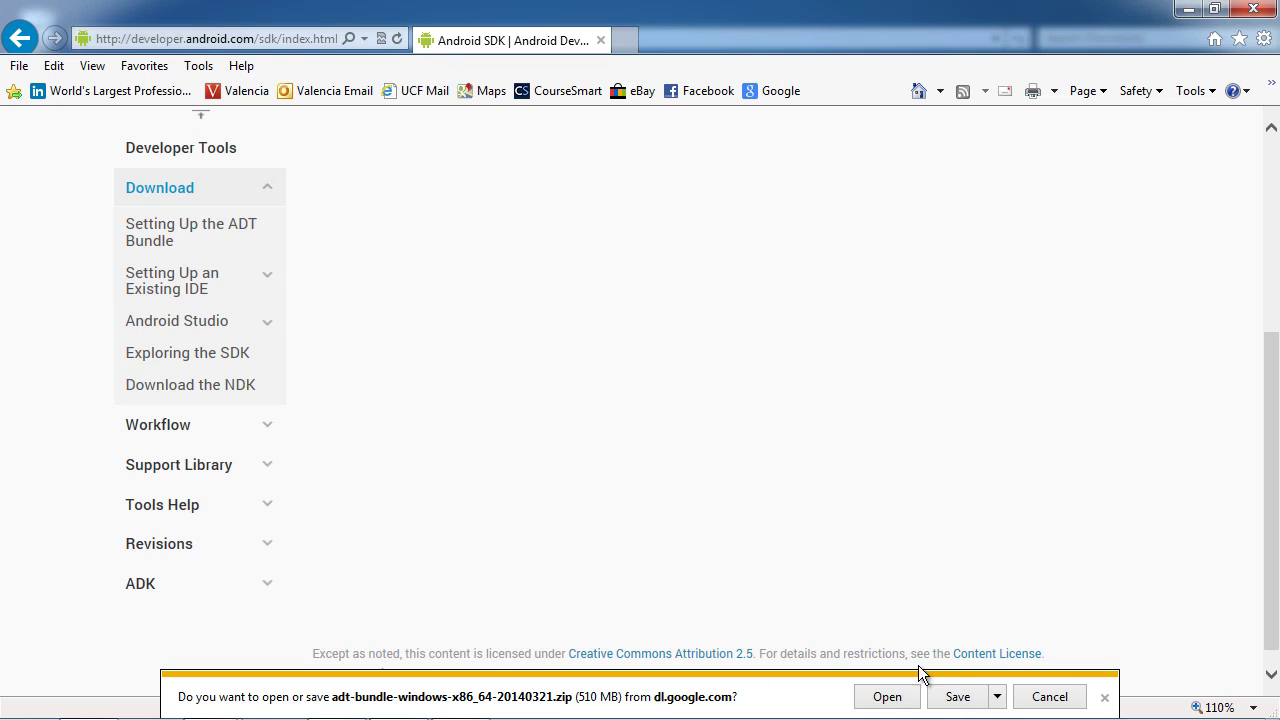
left_click(957, 699)
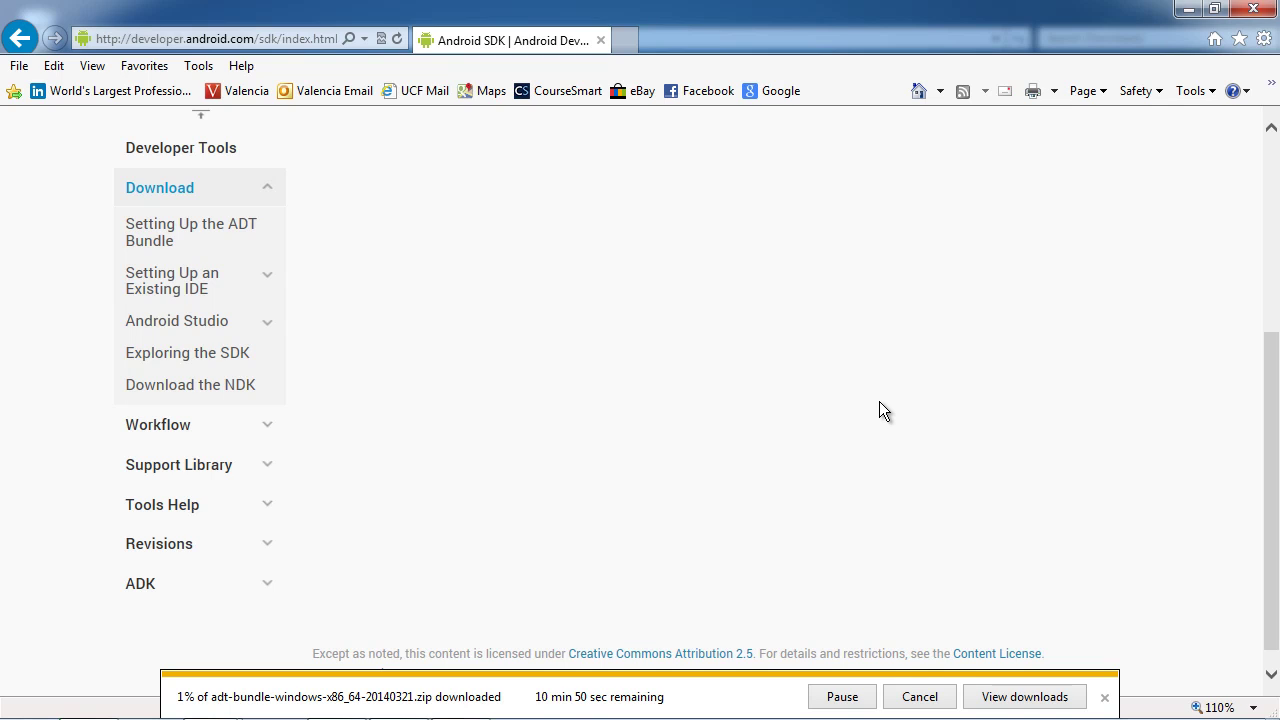
mouse_move(530, 718)
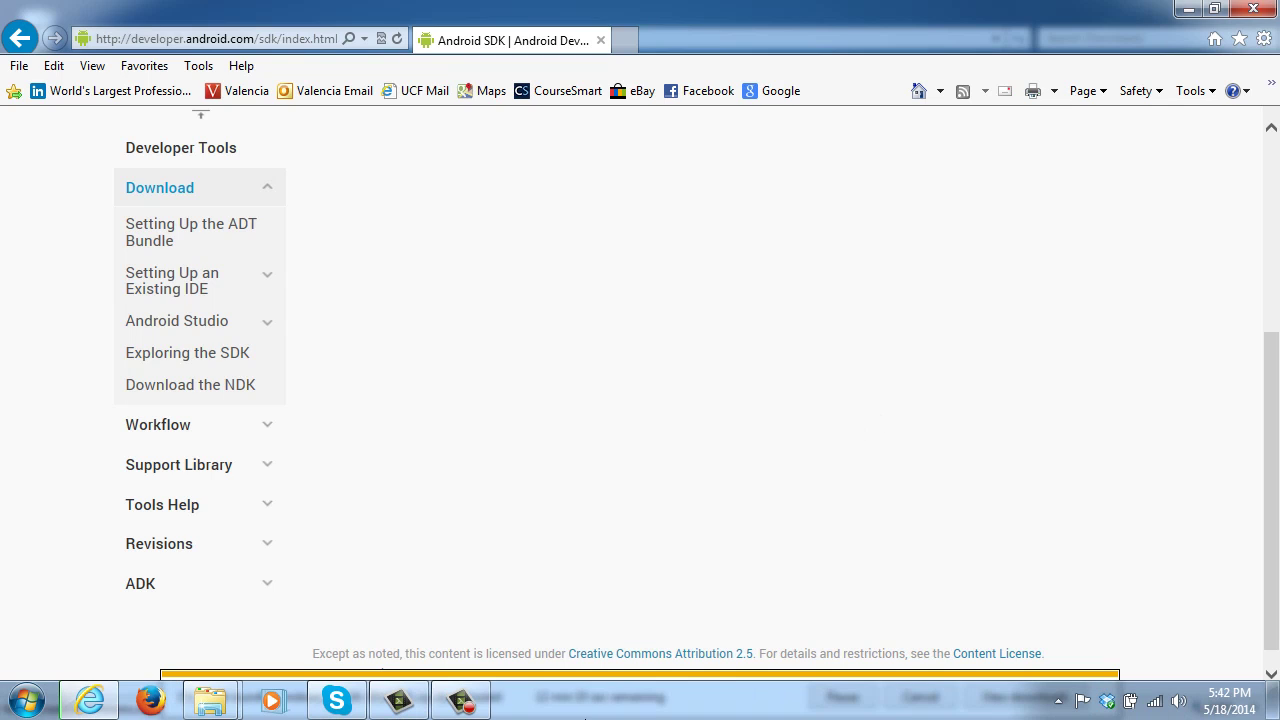
mouse_move(458, 710)
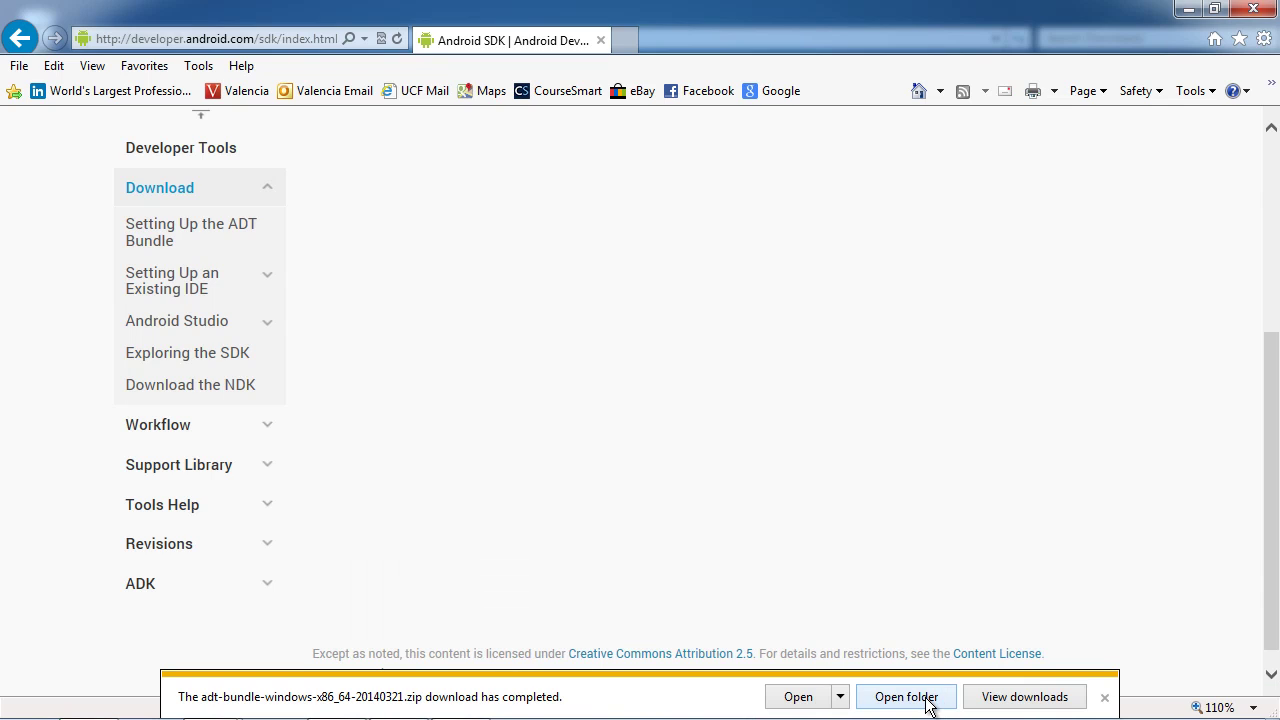
left_click(906, 697)
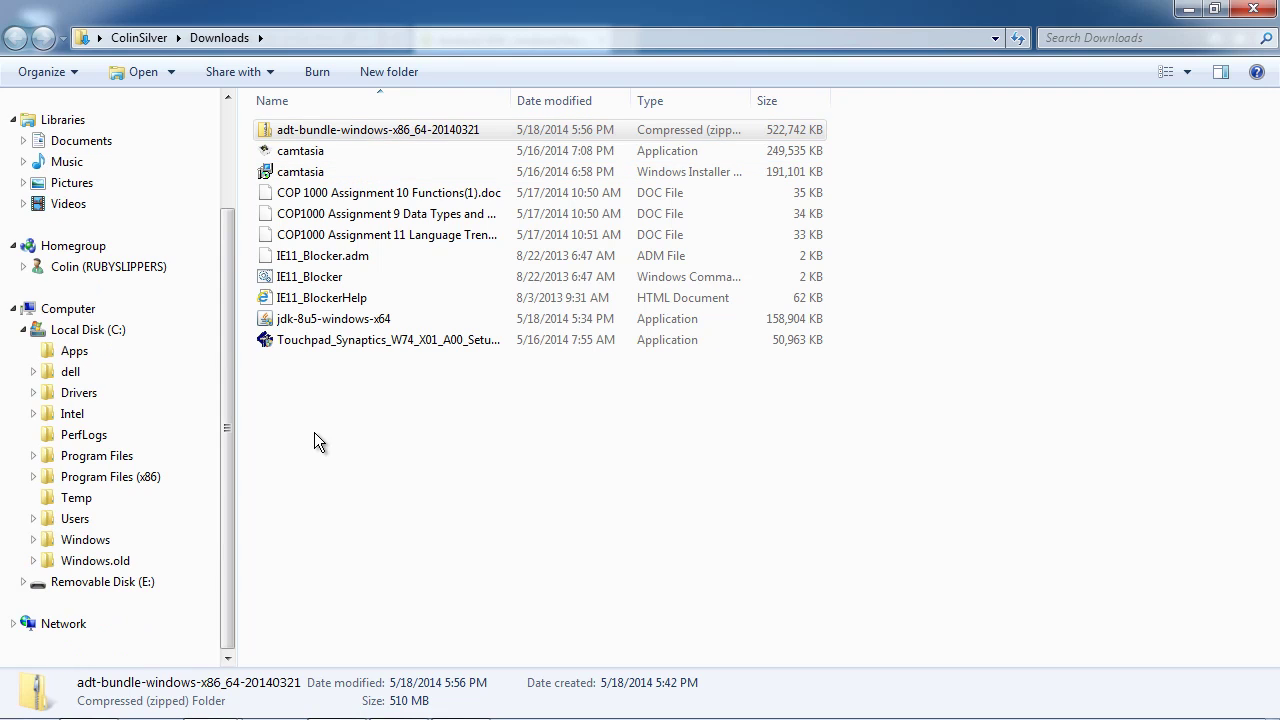
left_click(318, 133)
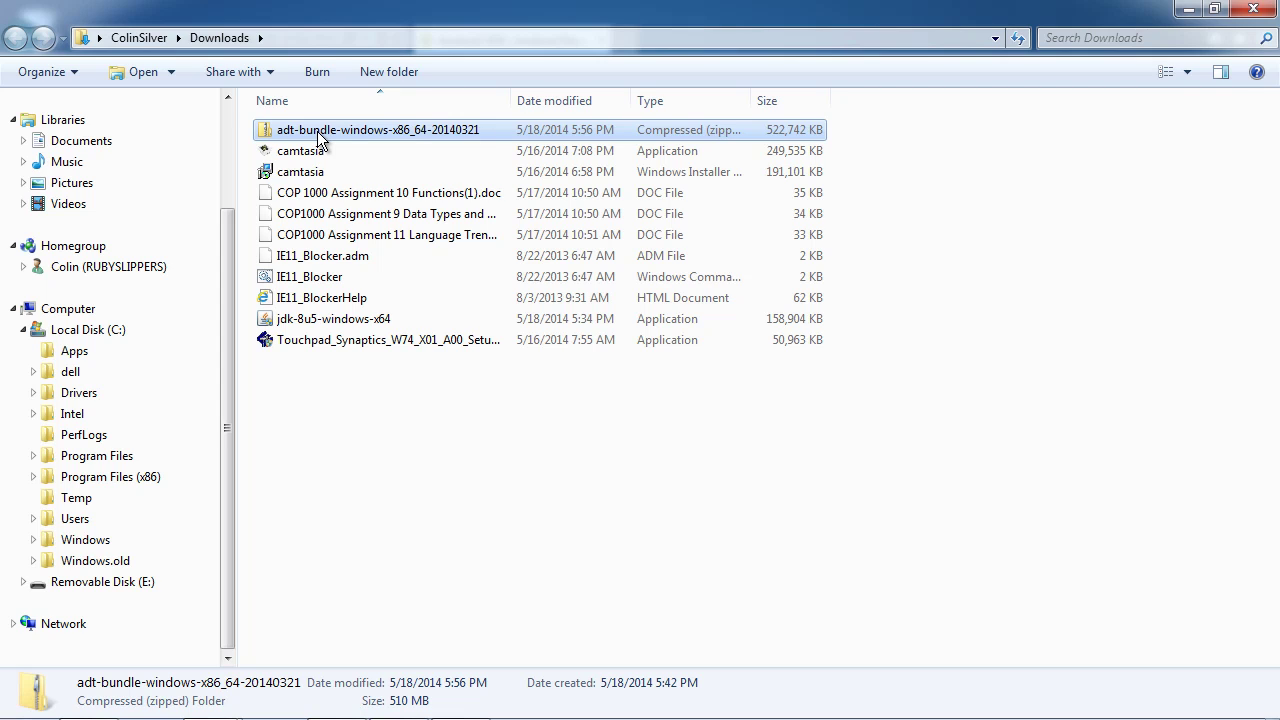
left_click(40, 331)
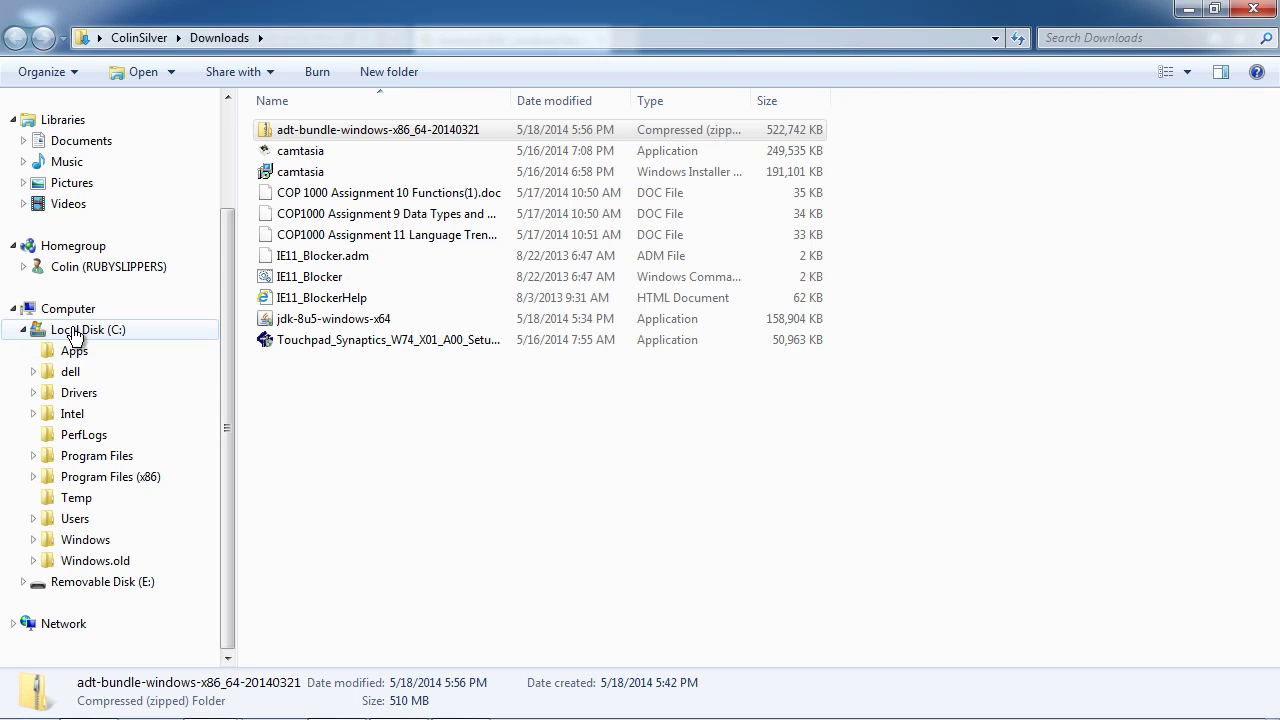
Open My Documents within the Documents library to view it as a location for the extracted bundle
left_click(363, 468)
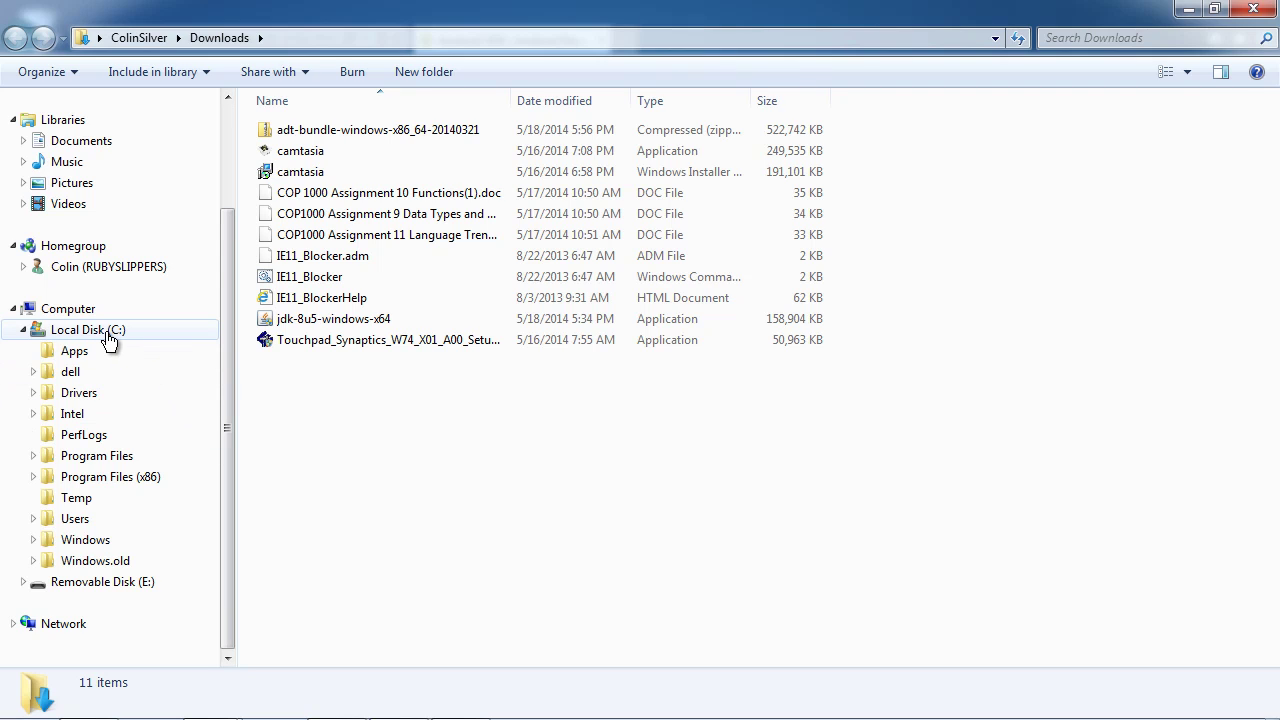
left_click(20, 141)
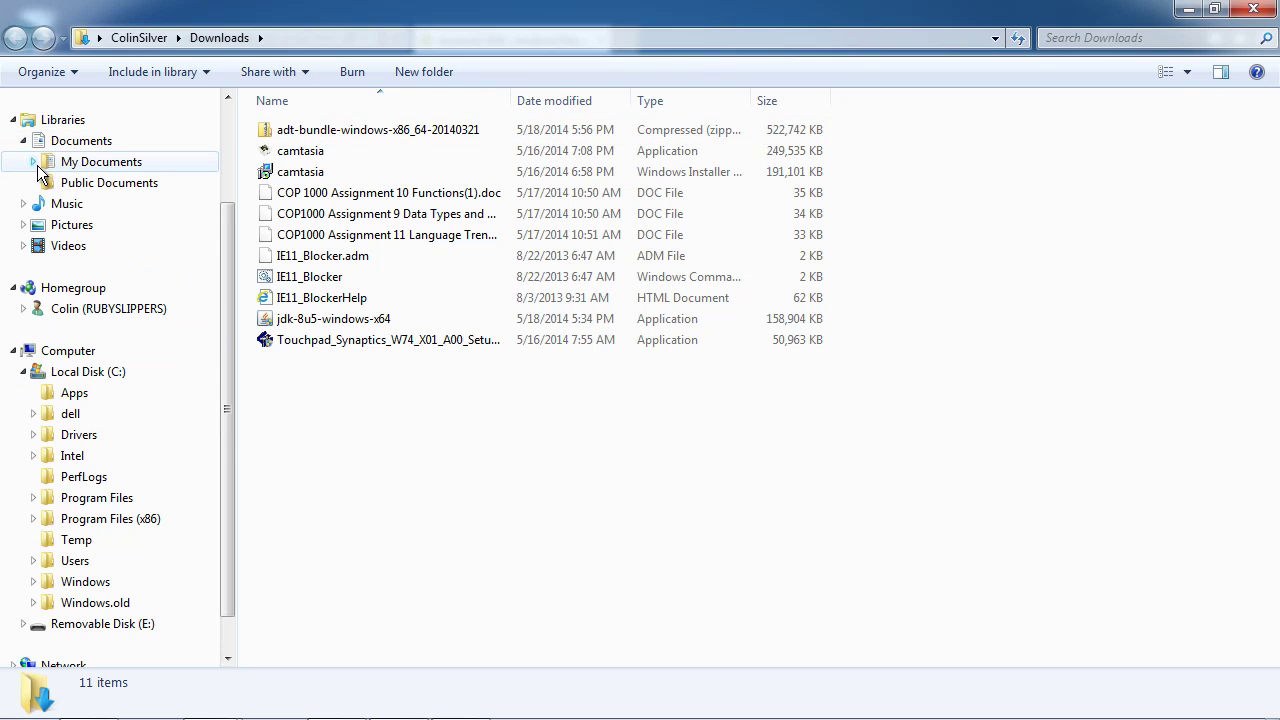
left_click(35, 162)
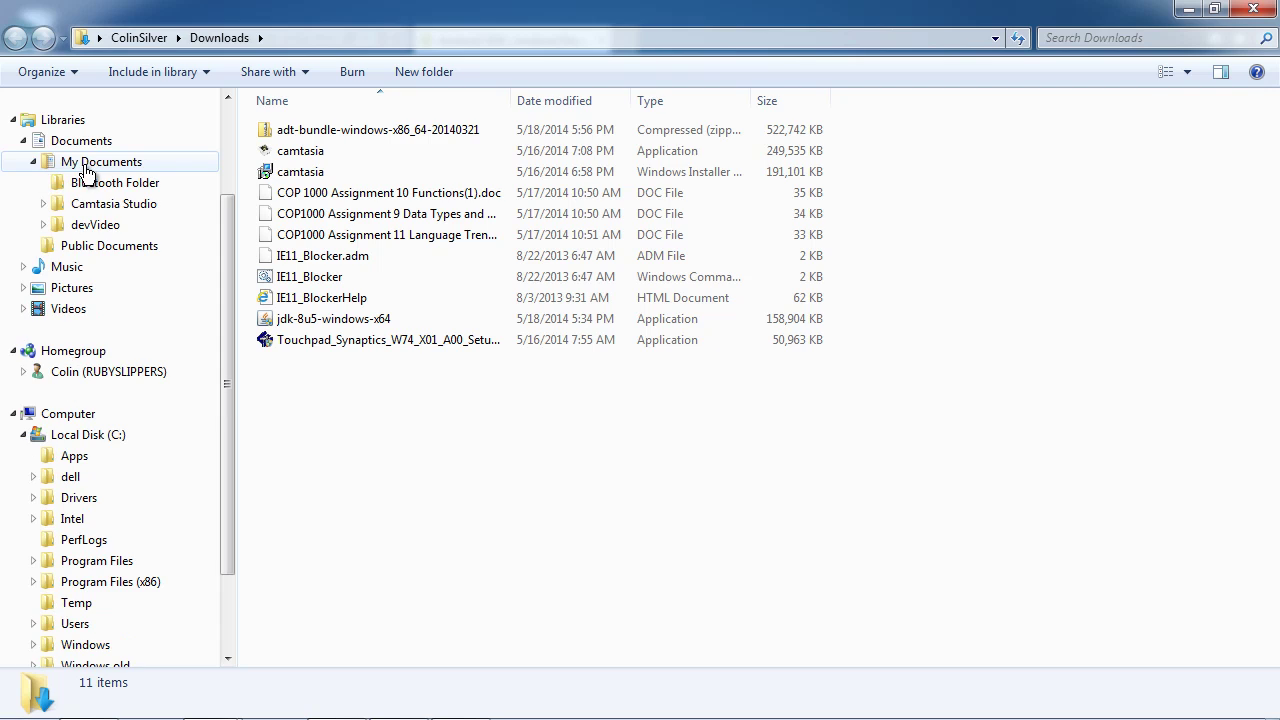
left_click(86, 170)
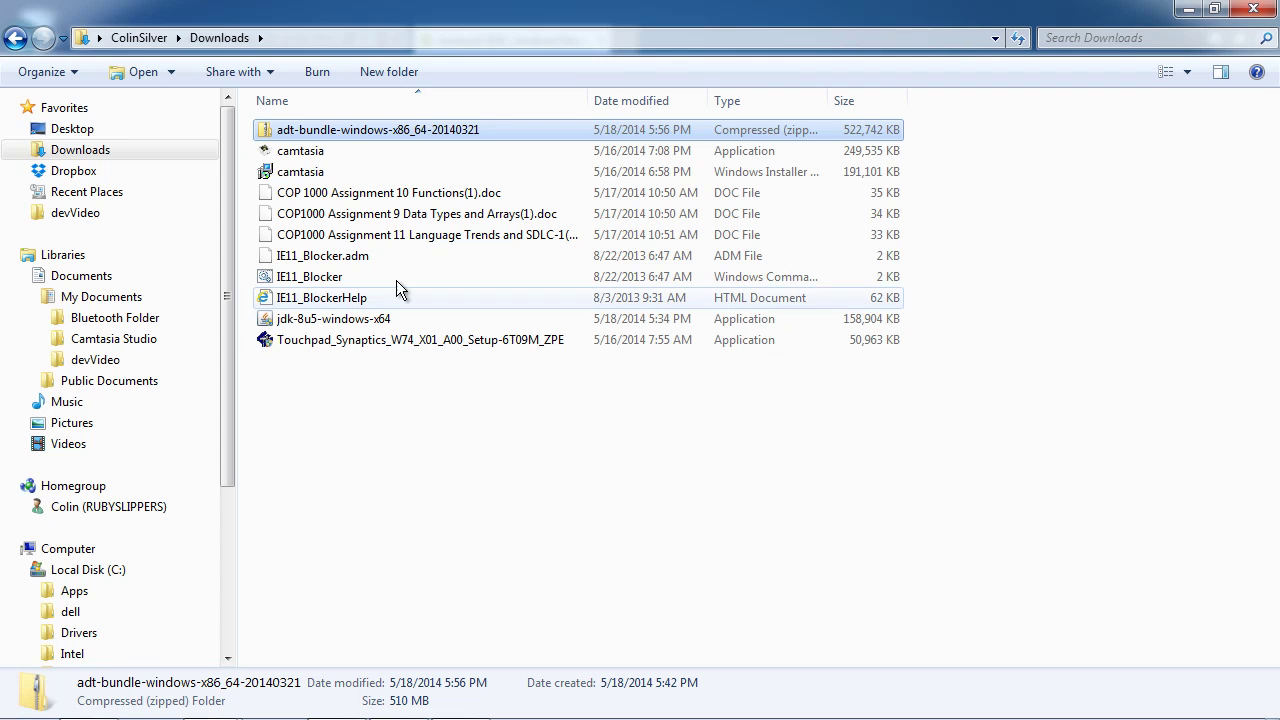
right_click(342, 133)
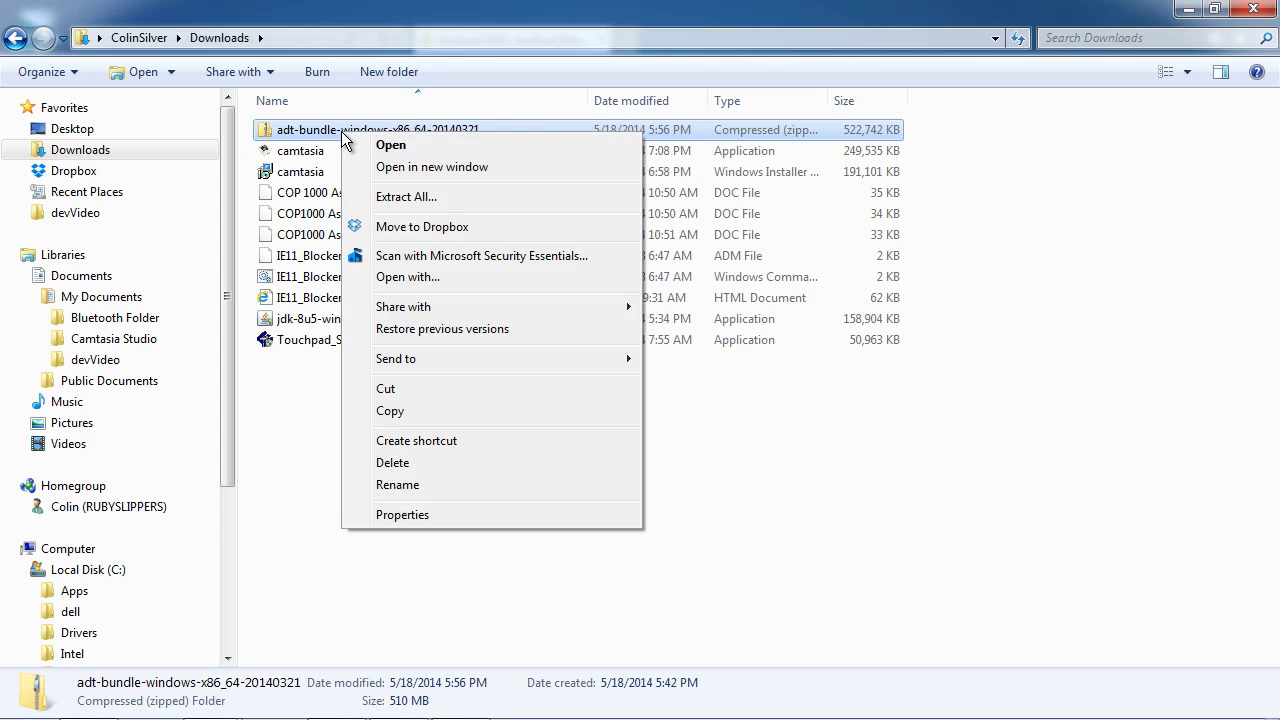
left_click(445, 198)
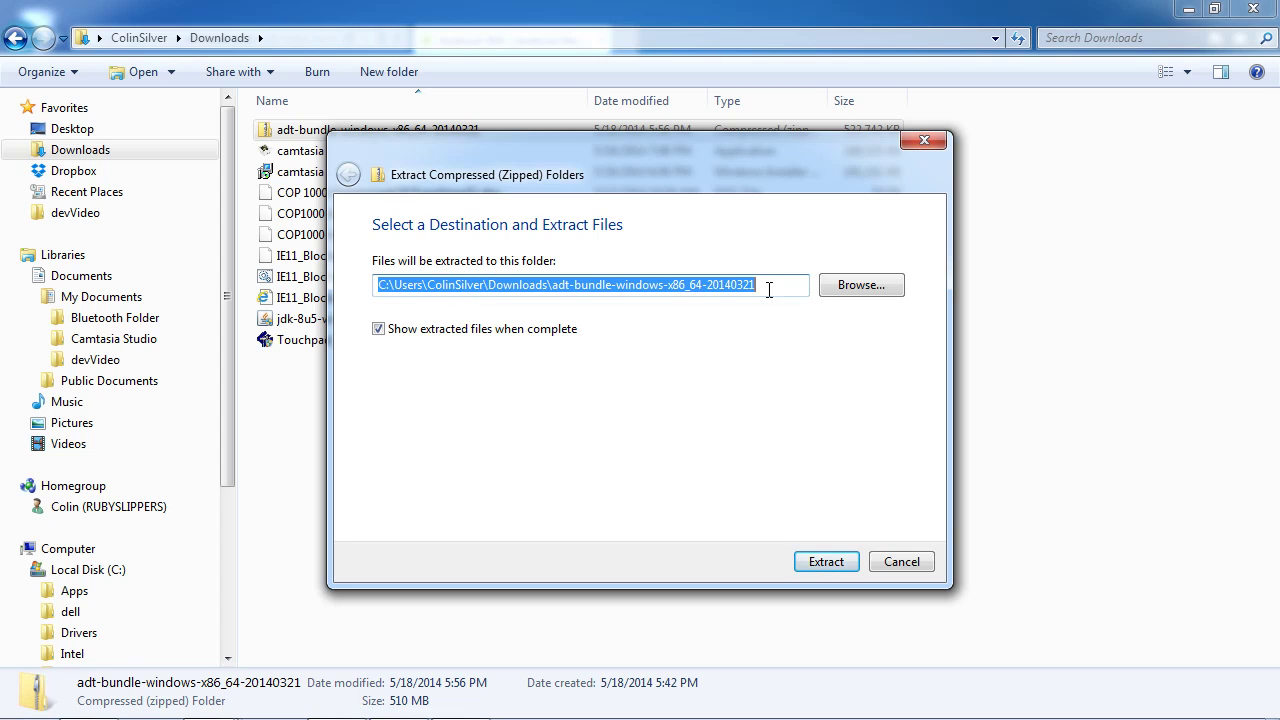
left_click(852, 284)
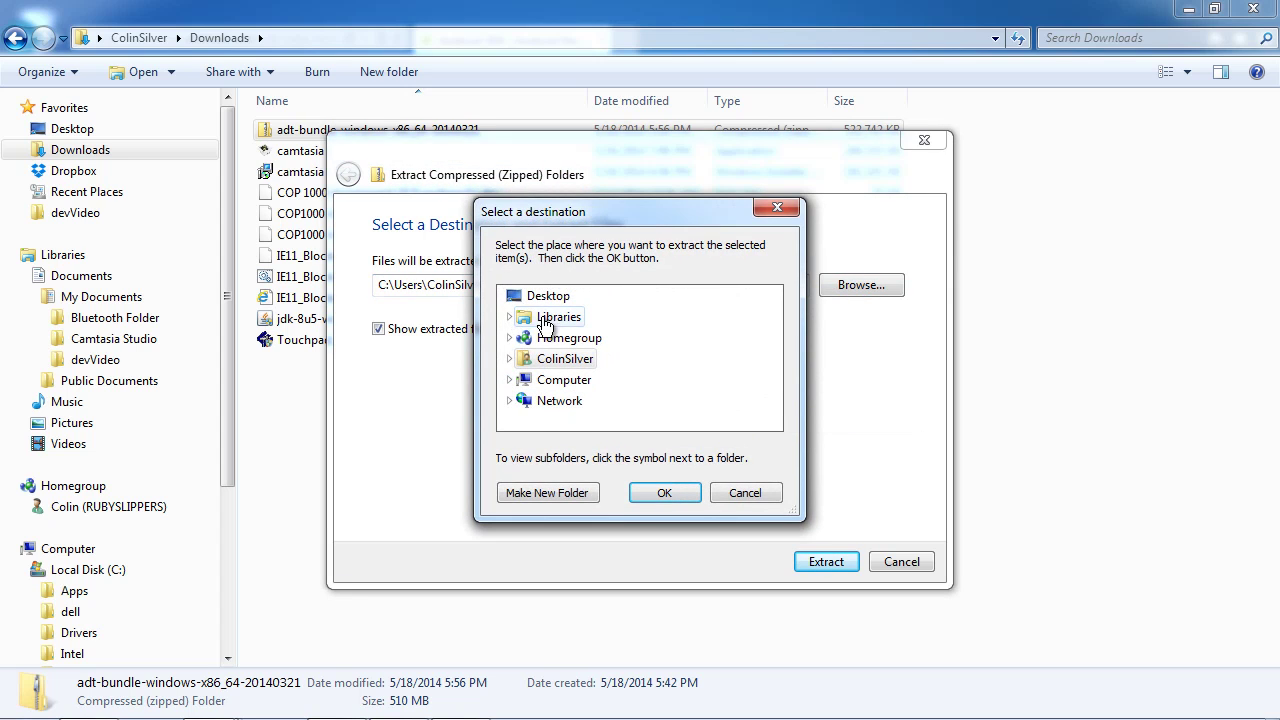
left_click(510, 317)
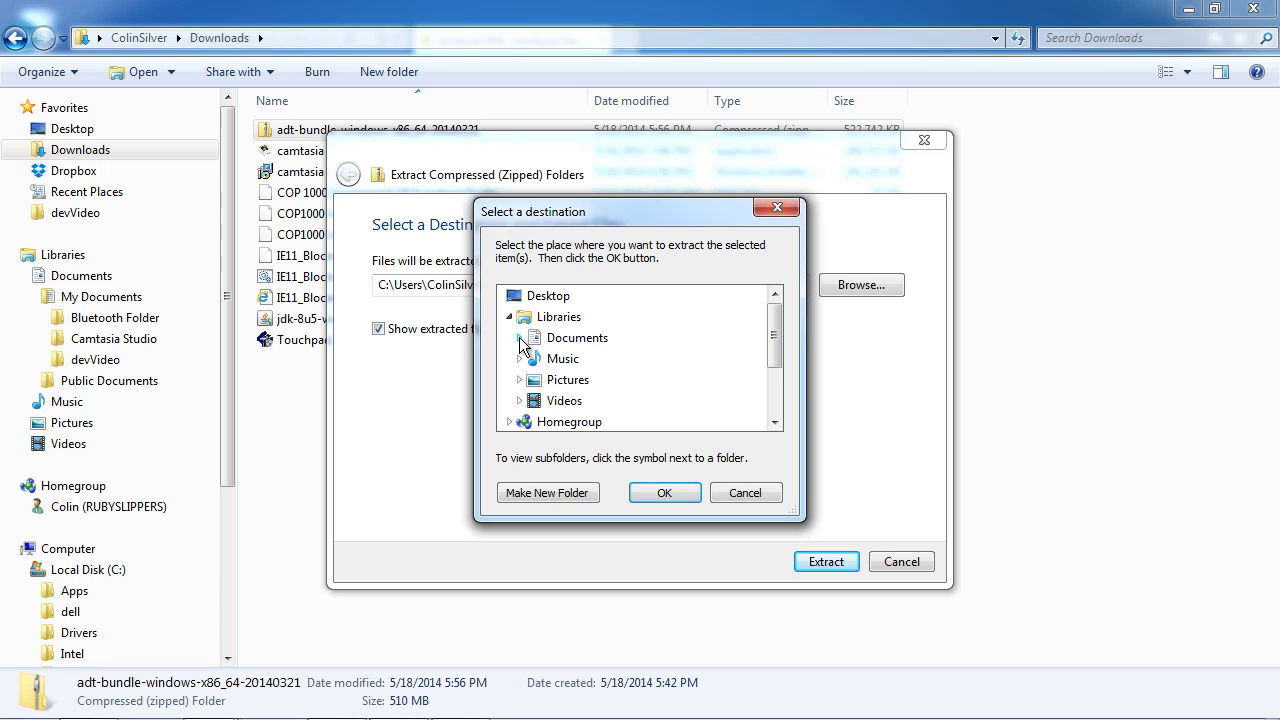
left_click(520, 338)
left_click(531, 359)
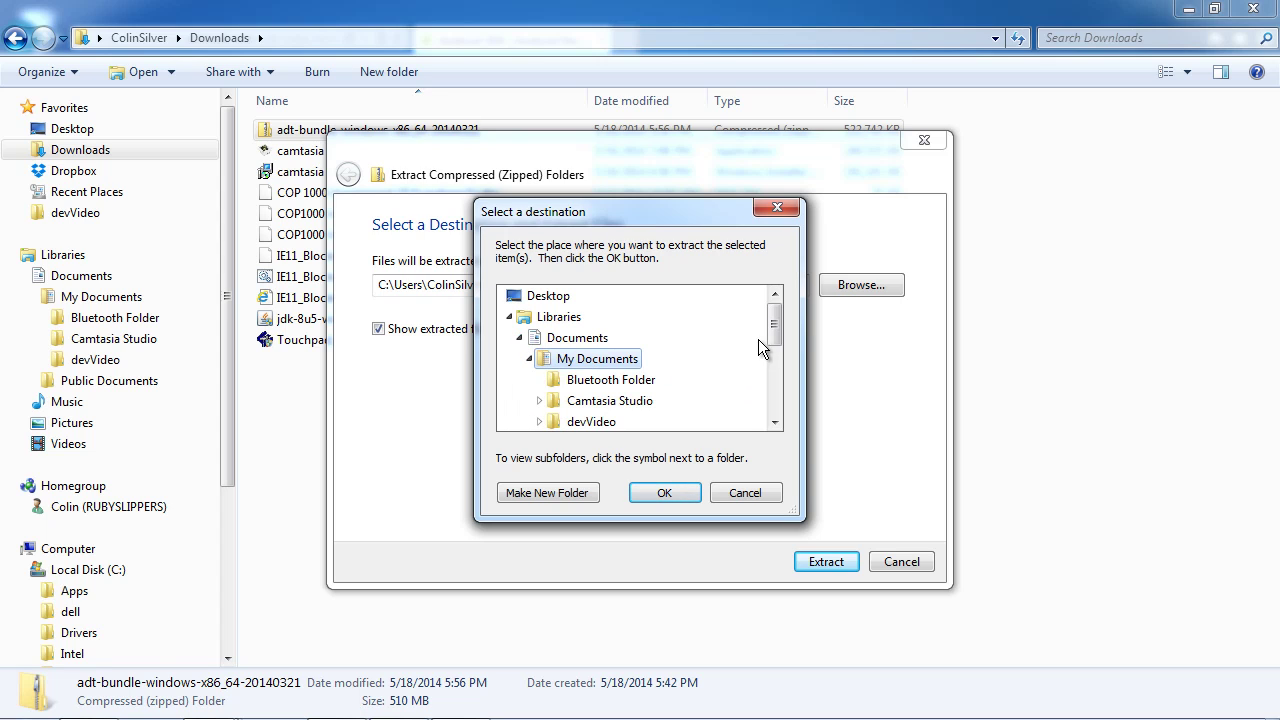
left_click_drag(773, 325, 772, 345)
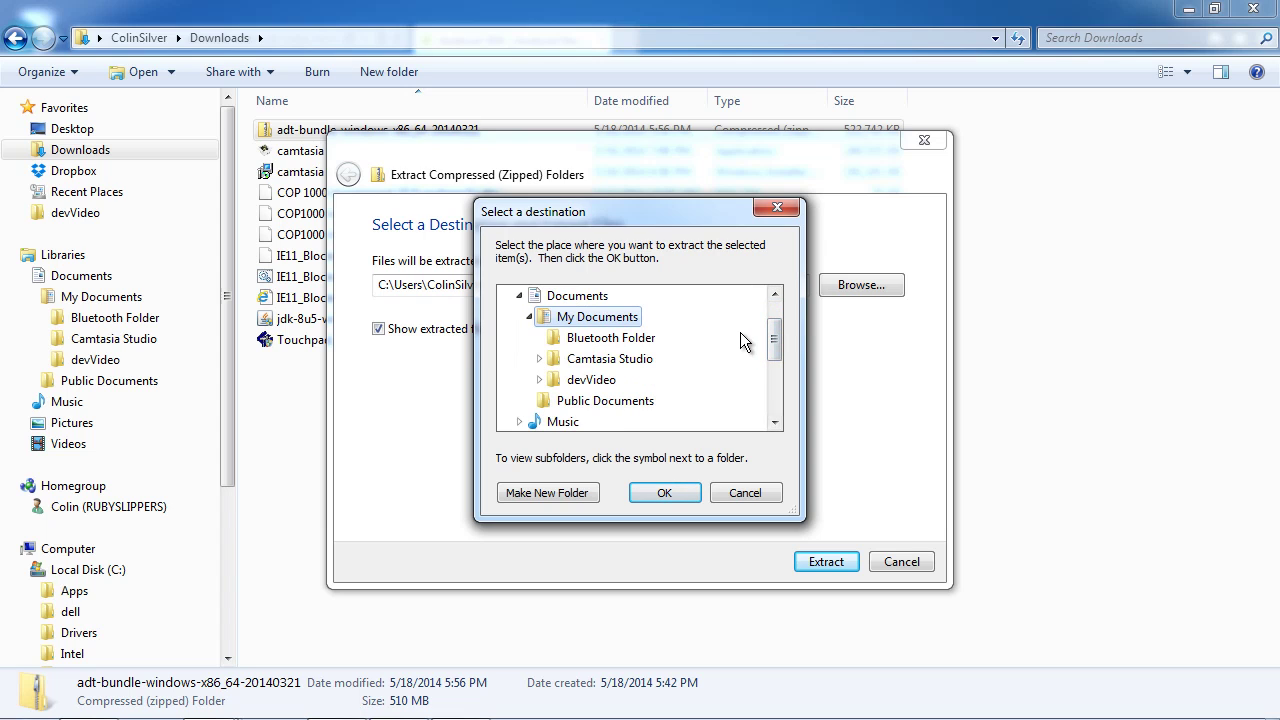
left_click(667, 489)
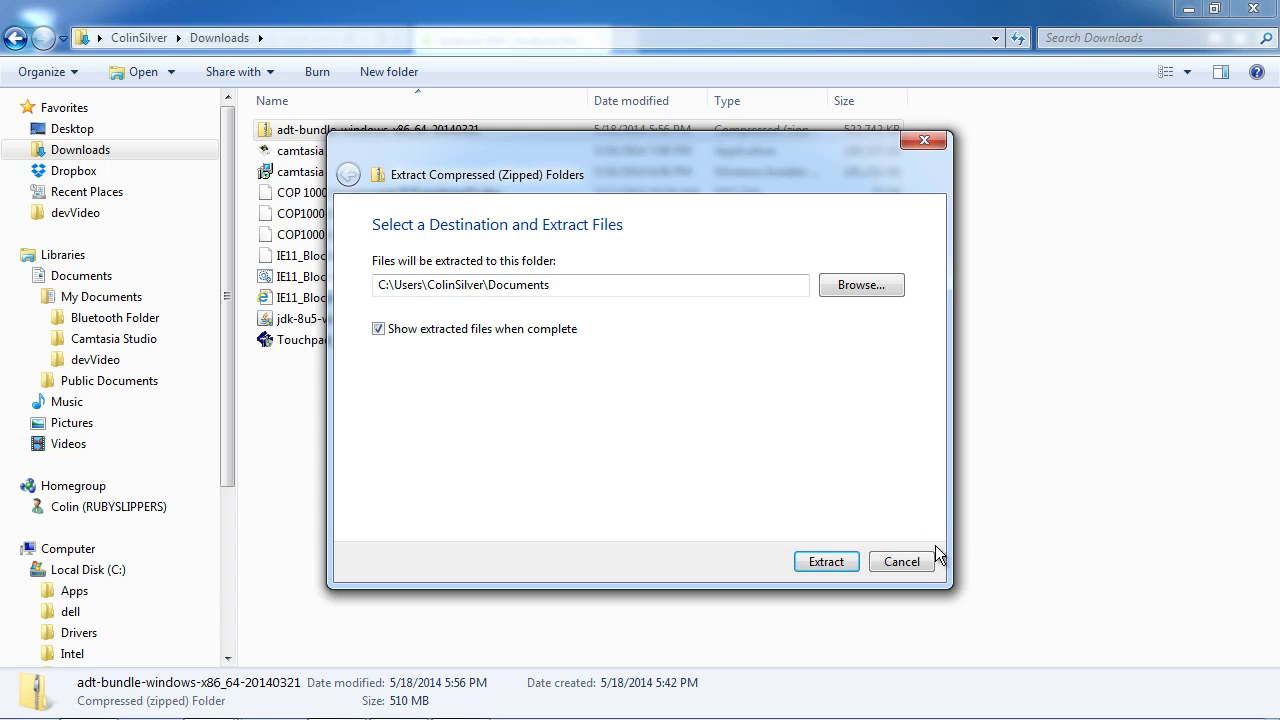
left_click(826, 562)
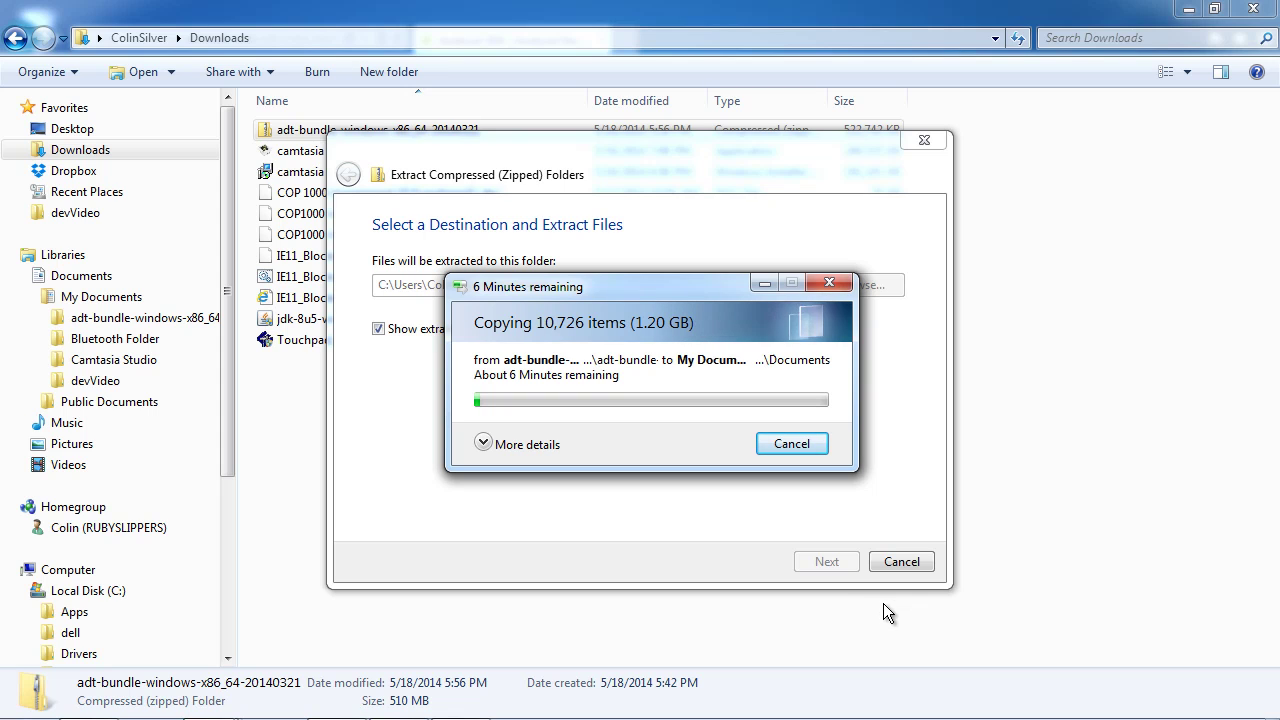
mouse_move(522, 717)
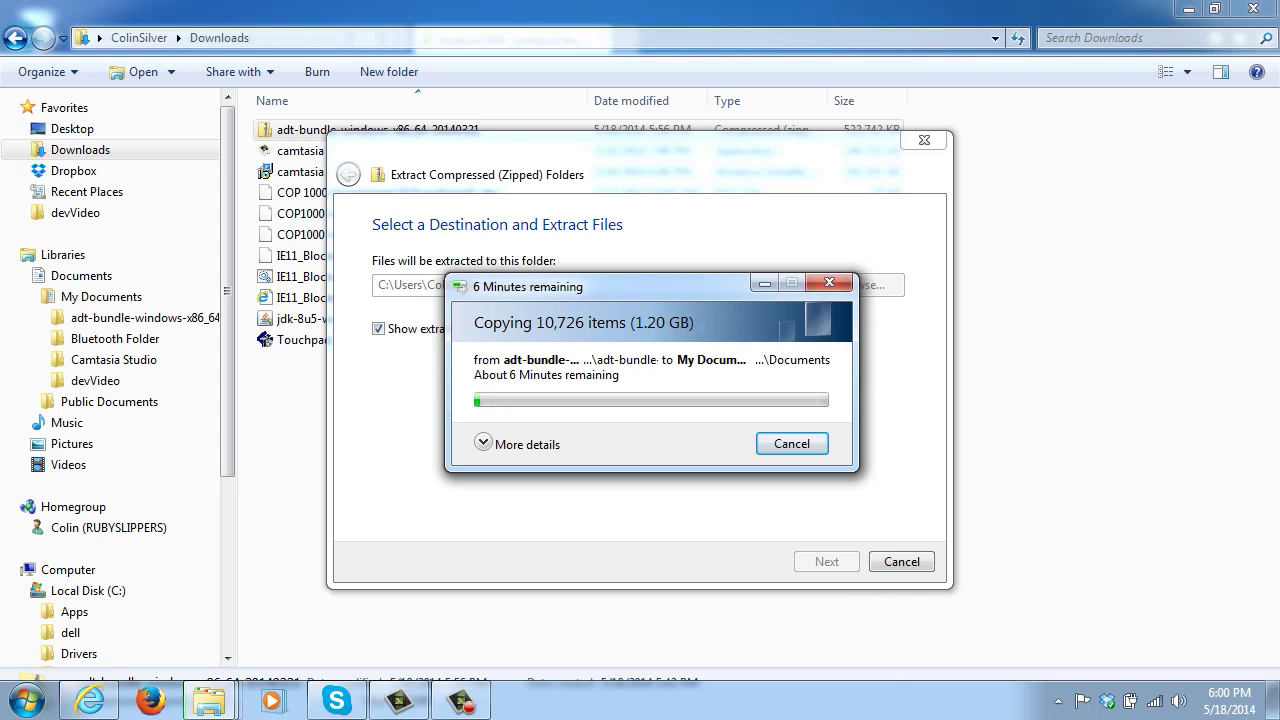
left_click(460, 707)
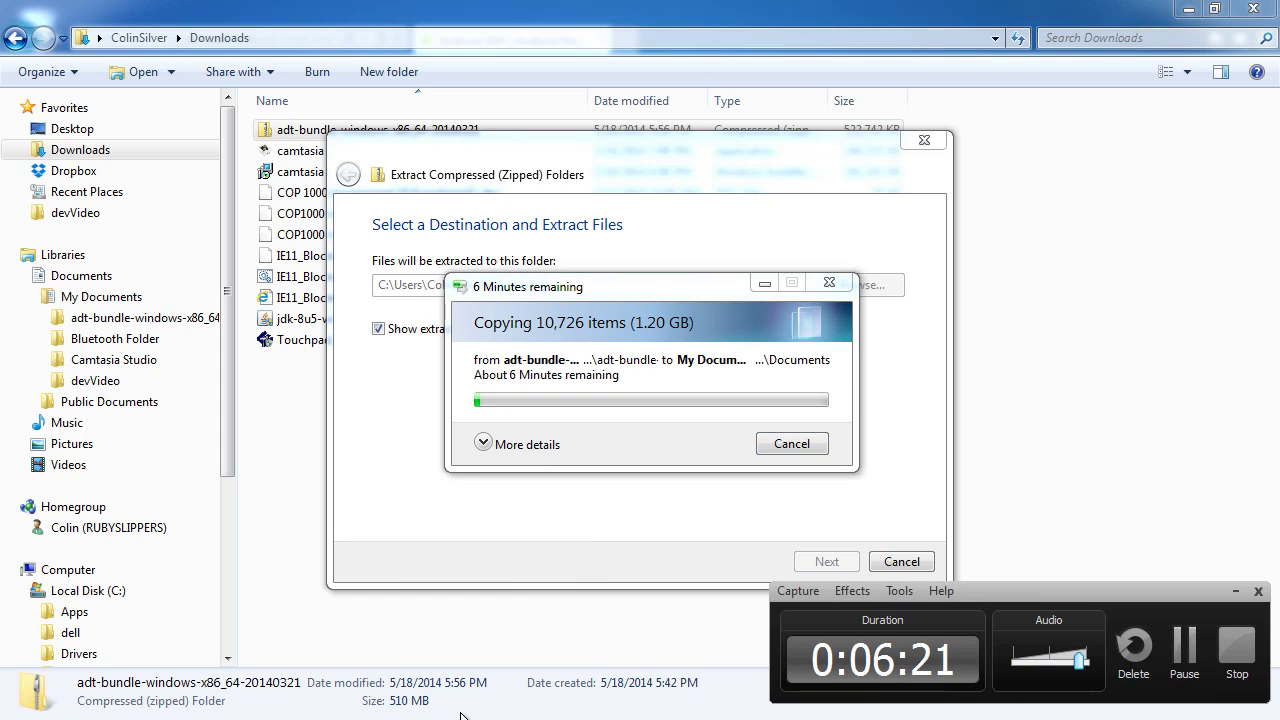
left_click(1196, 651)
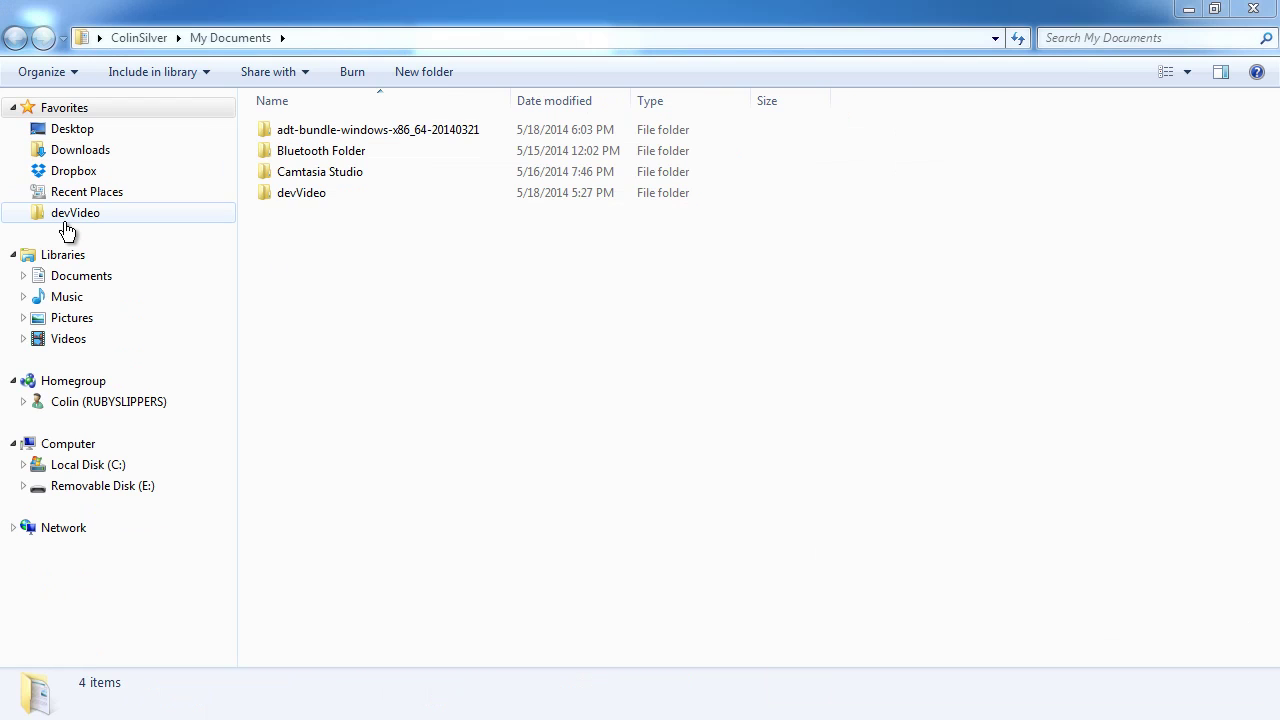
left_click(81, 284)
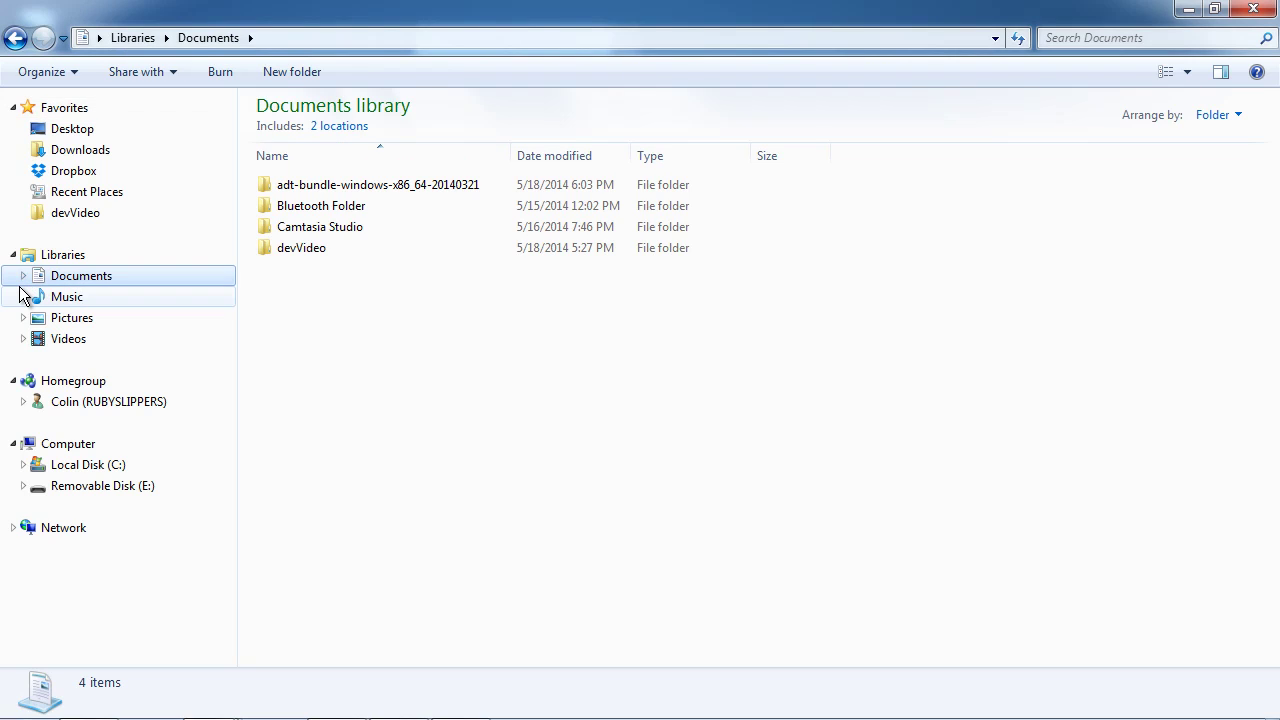
left_click(23, 276)
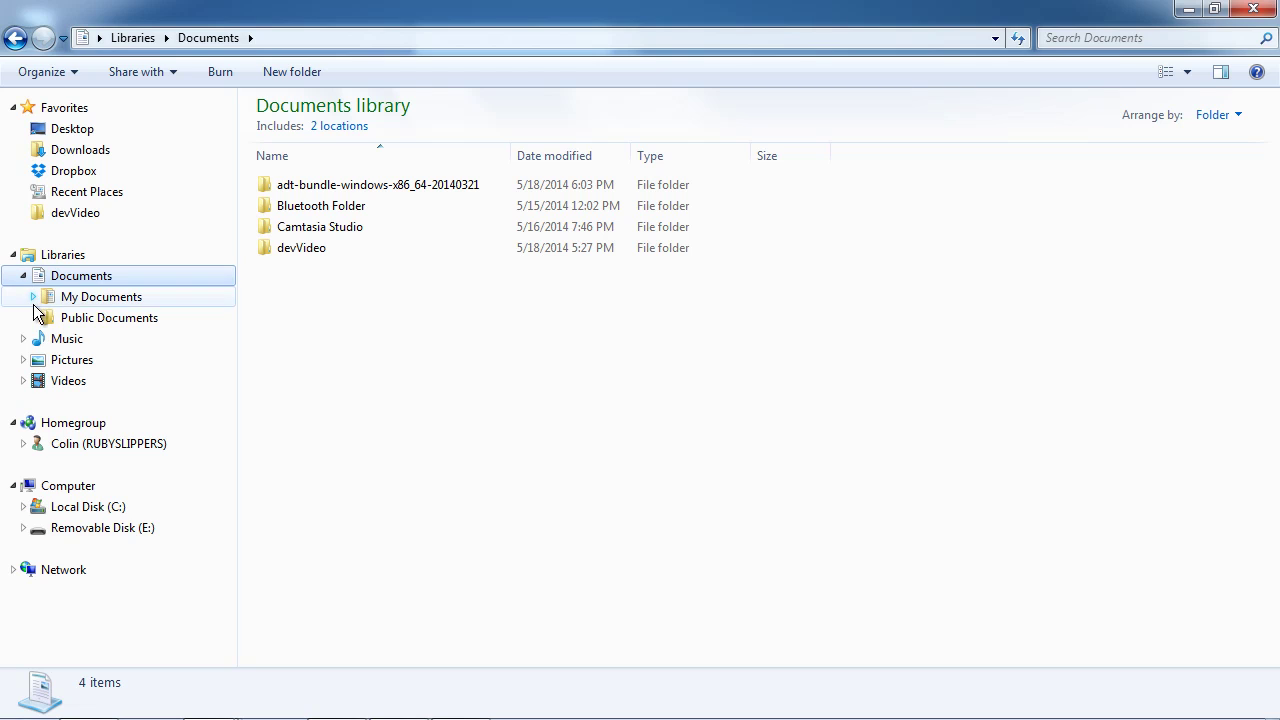
left_click(33, 296)
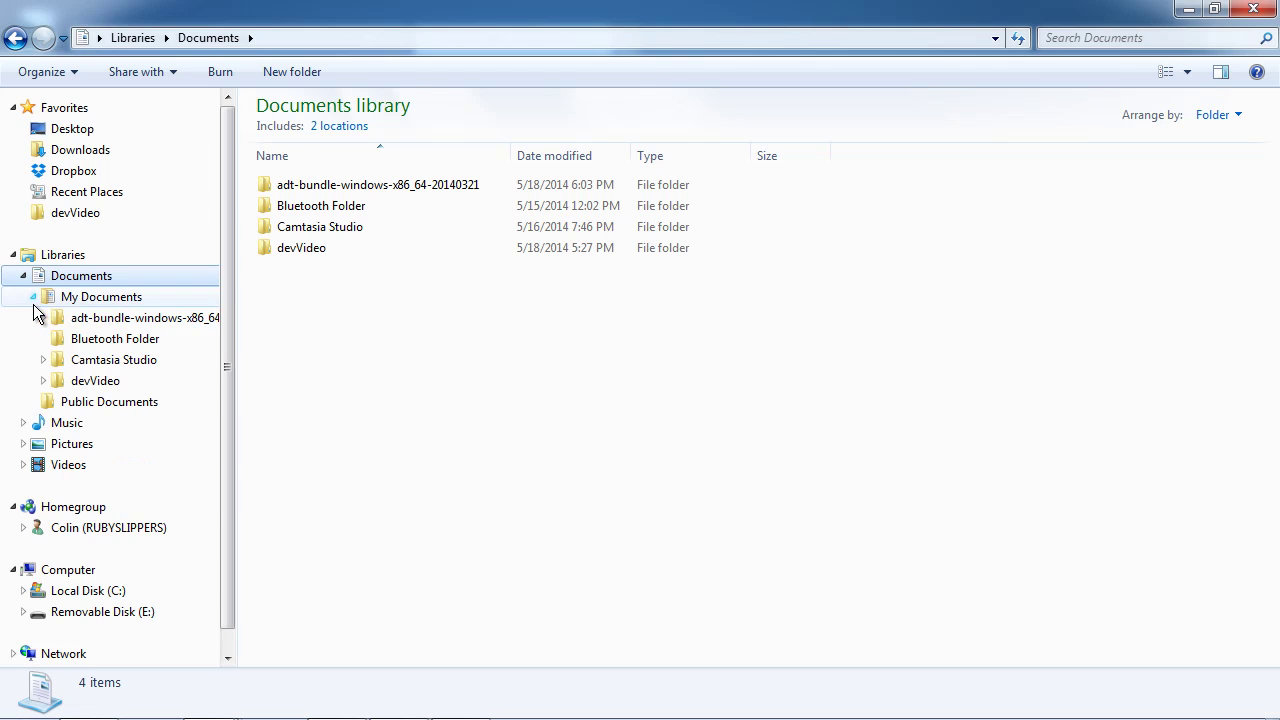
left_click(118, 300)
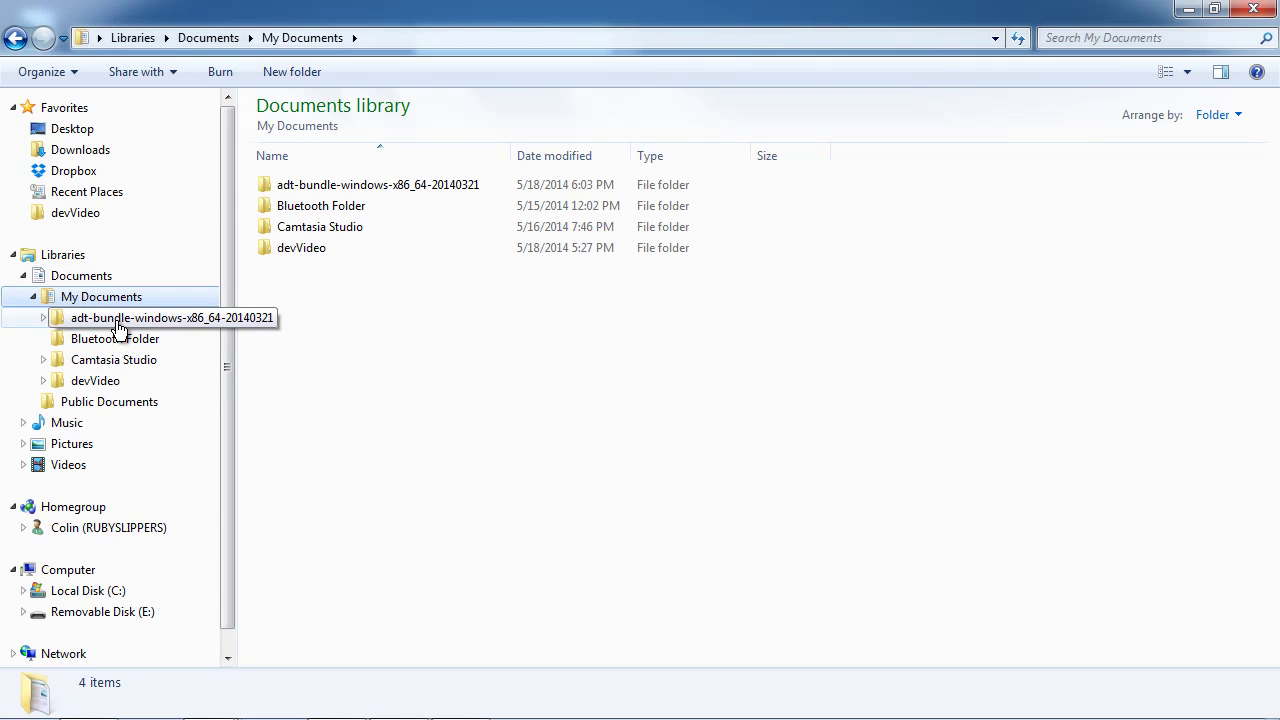
left_click(118, 320)
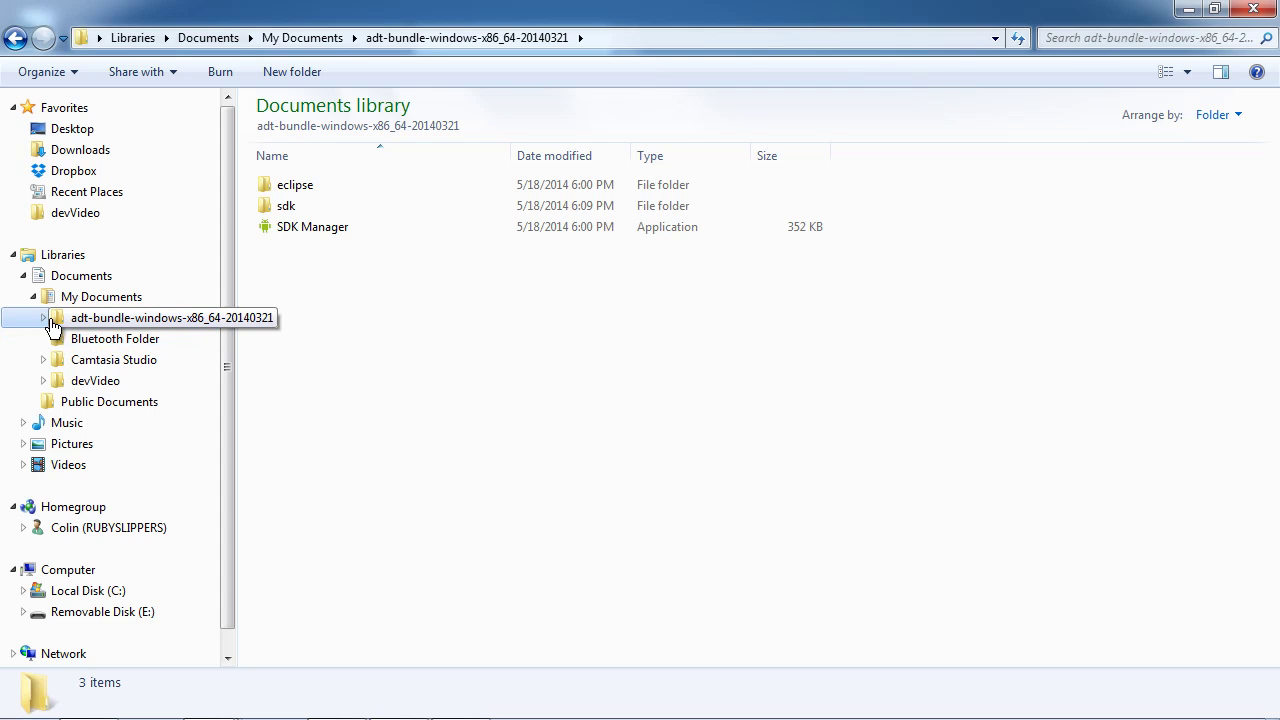
left_click(45, 318)
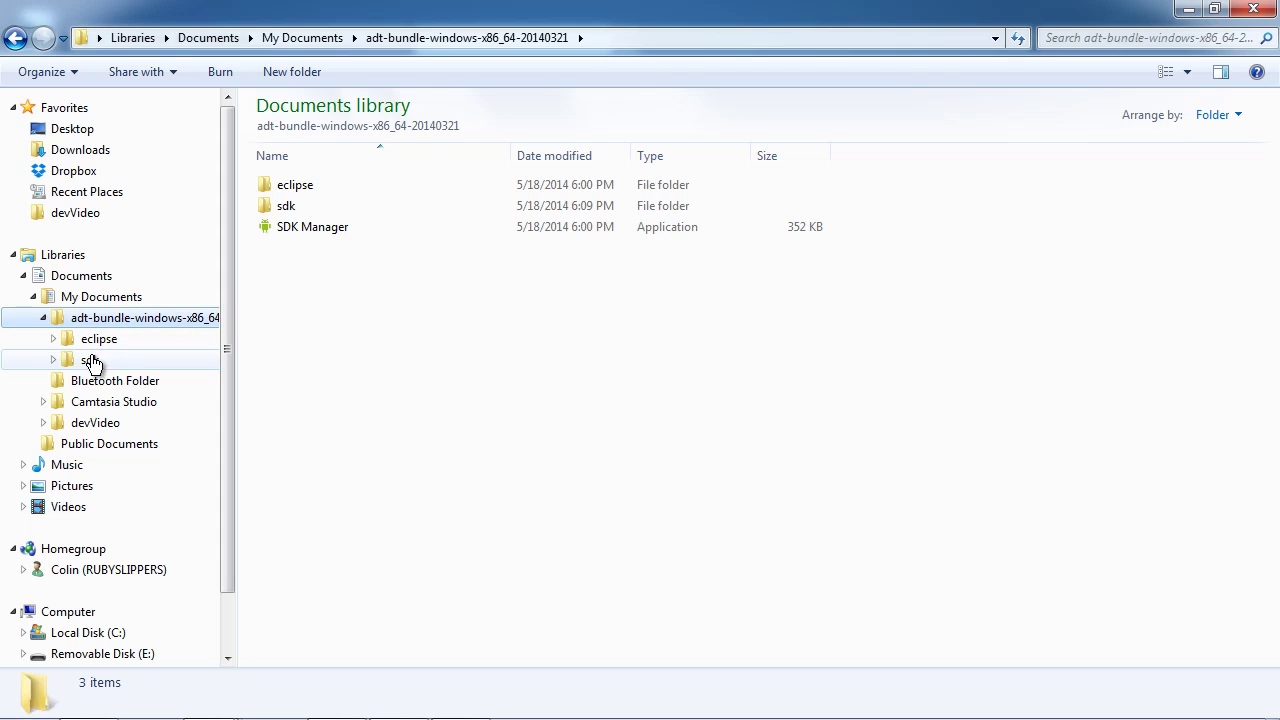
Launch the eclipse application from the bundle's eclipse folder and allow it to run despite the unknown publisher
left_click(99, 339)
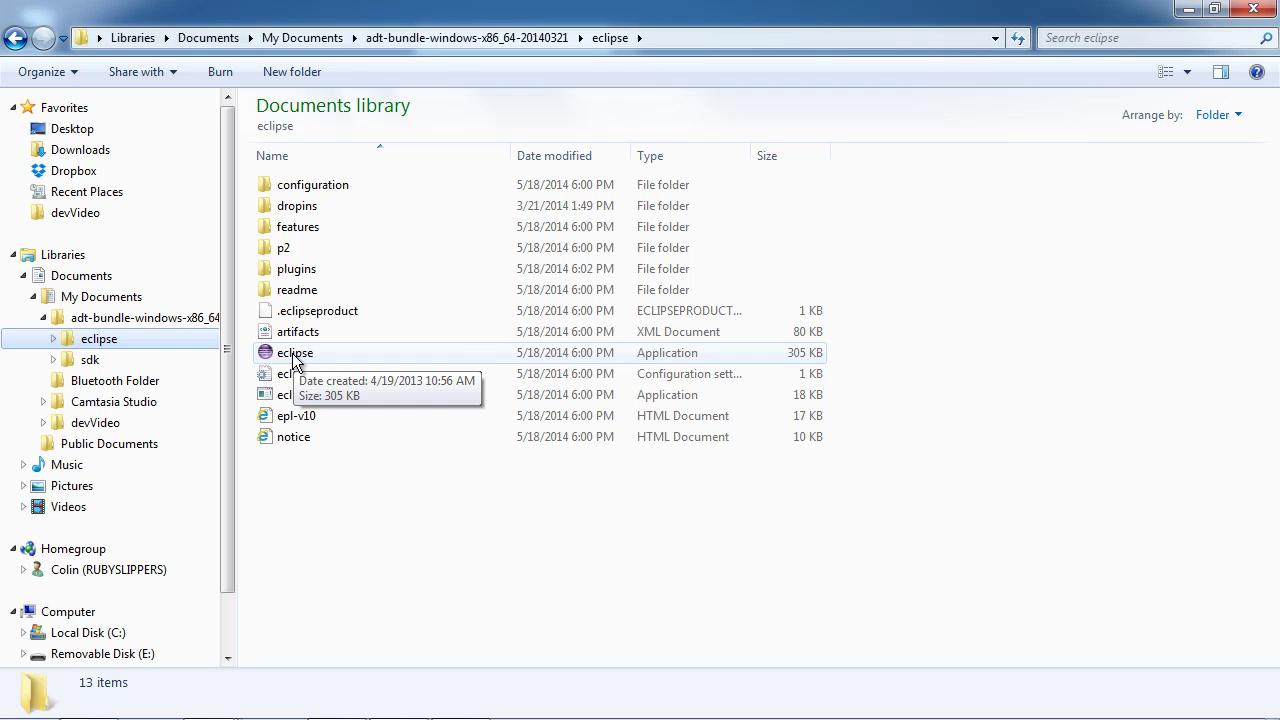
double_click(294, 358)
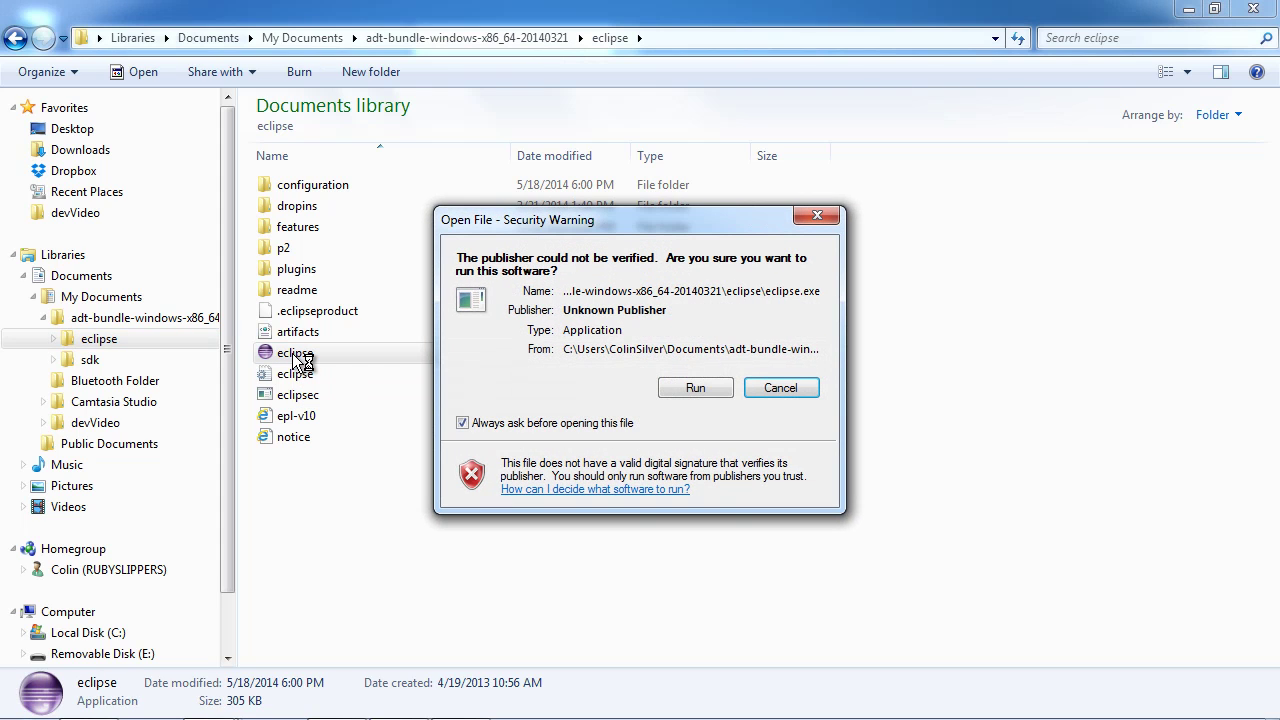
left_click(696, 388)
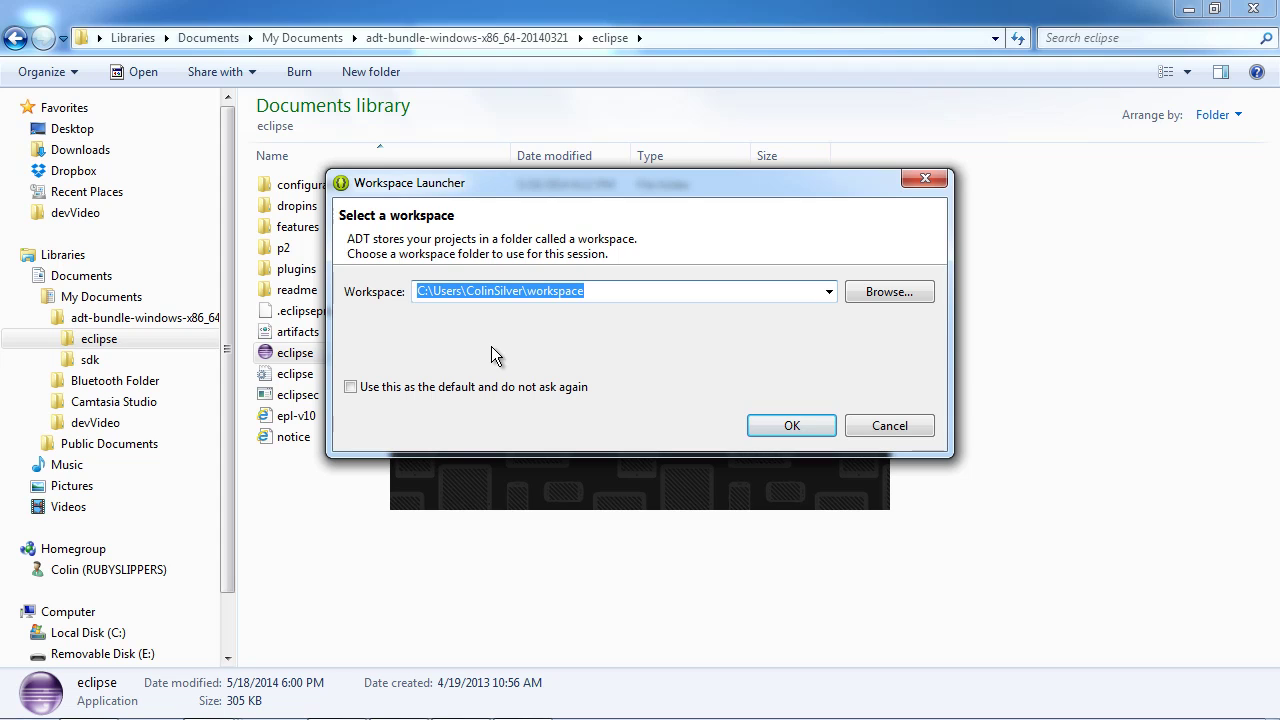
Create a folder named AndroidWorkspace under My Documents in the Documents library and choose it as the workspace directory
left_click(604, 290)
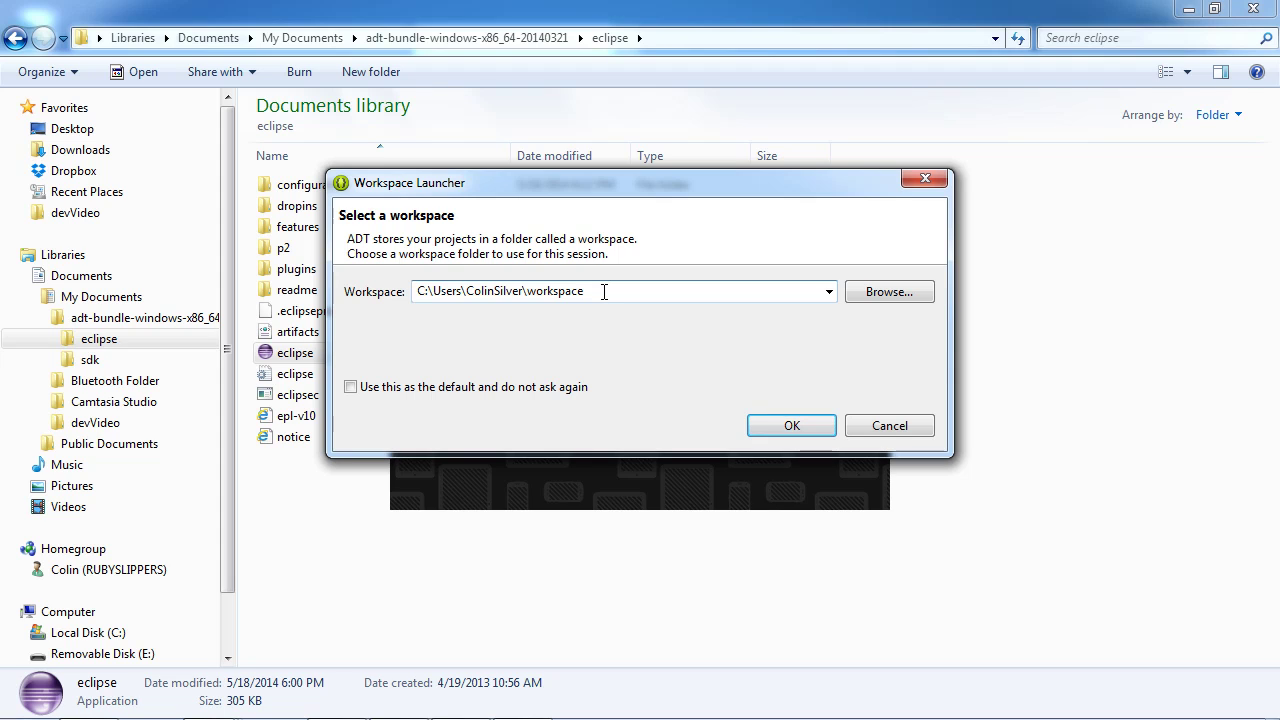
left_click_drag(604, 291, 527, 294)
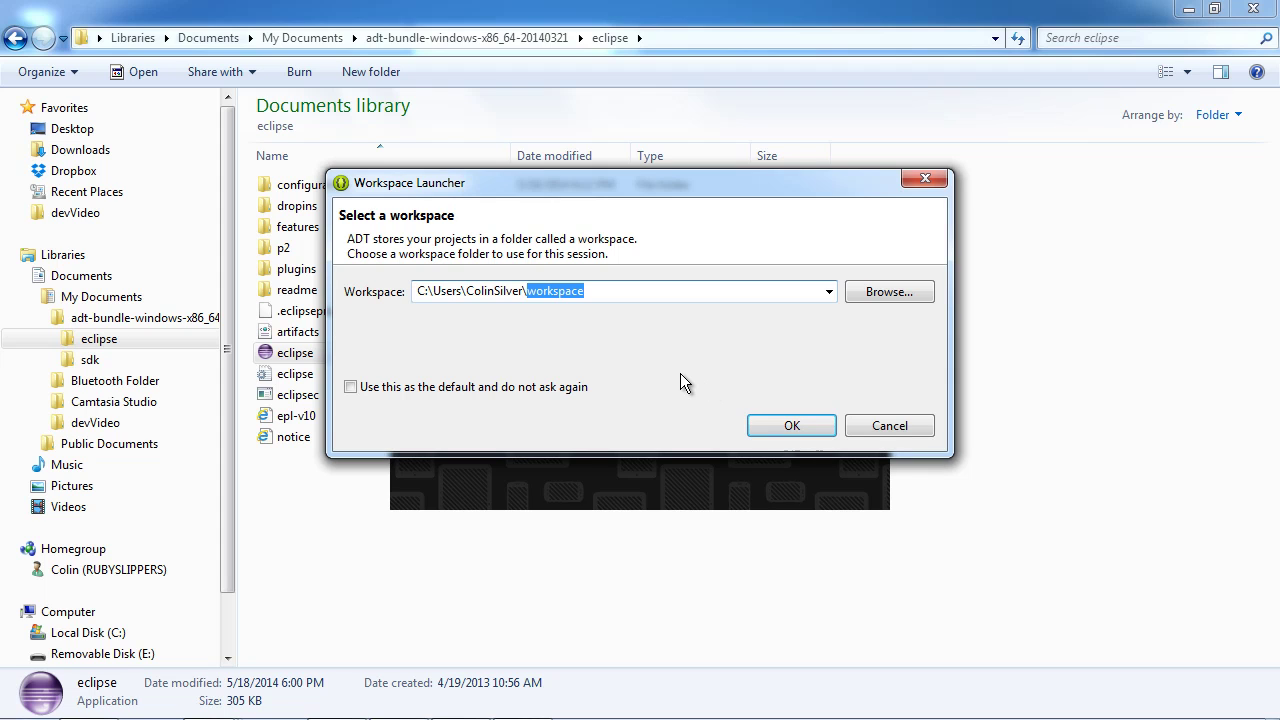
left_click(915, 291)
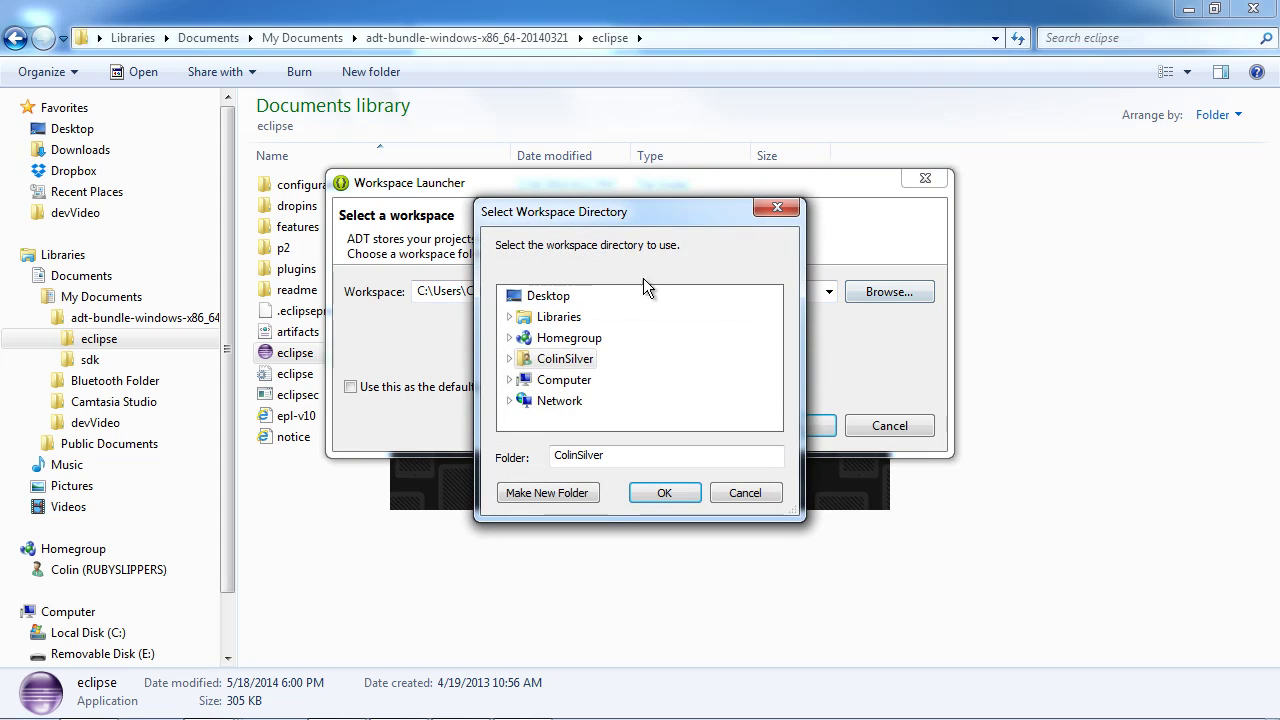
left_click(509, 318)
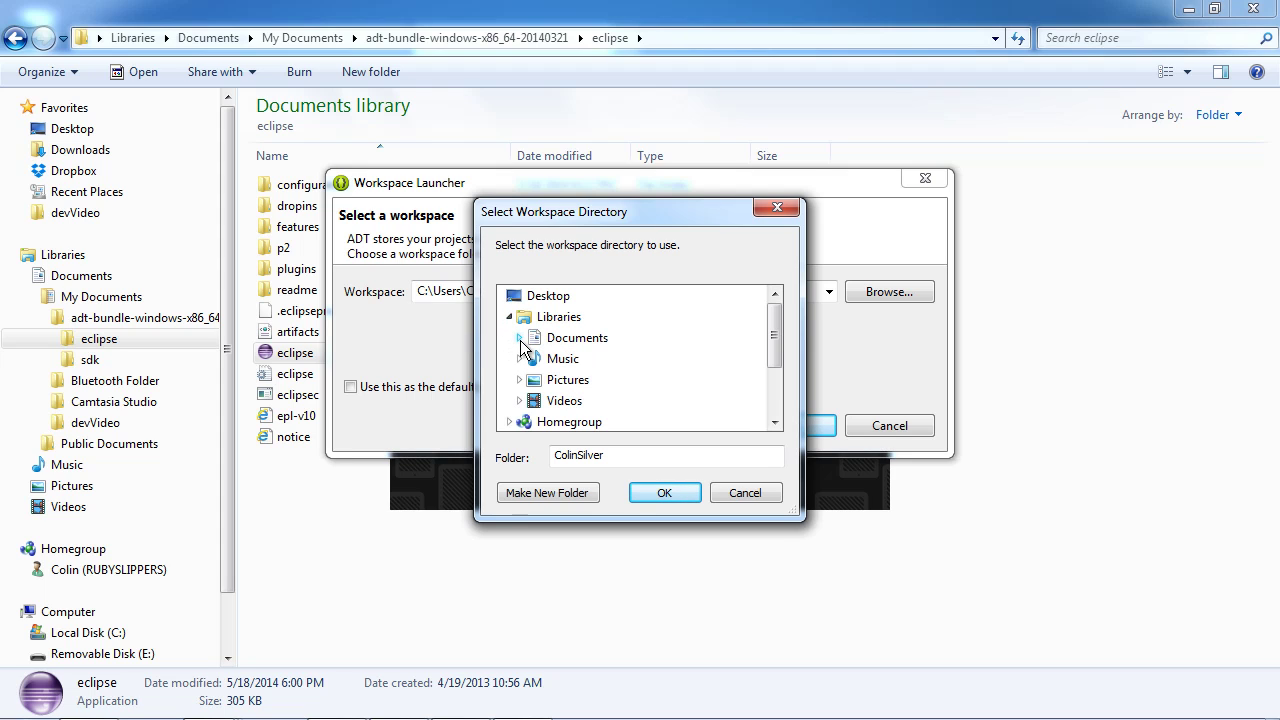
left_click(520, 339)
left_click(579, 359)
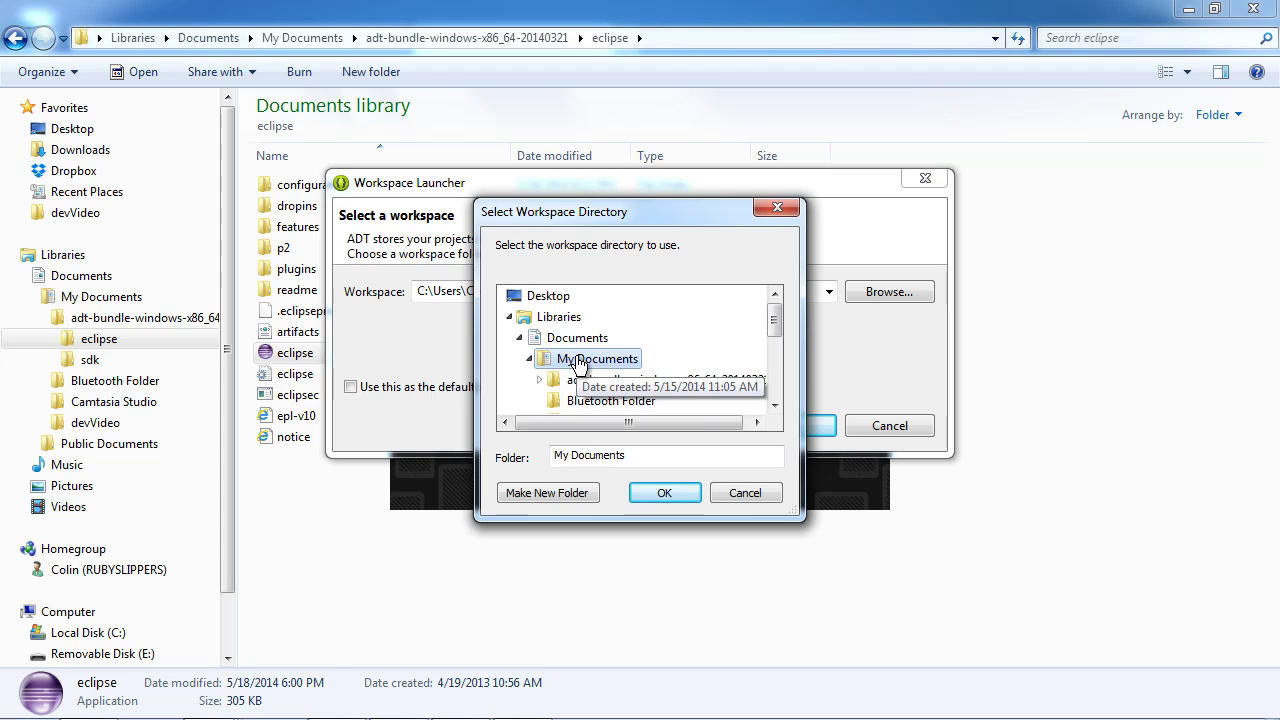
left_click(520, 494)
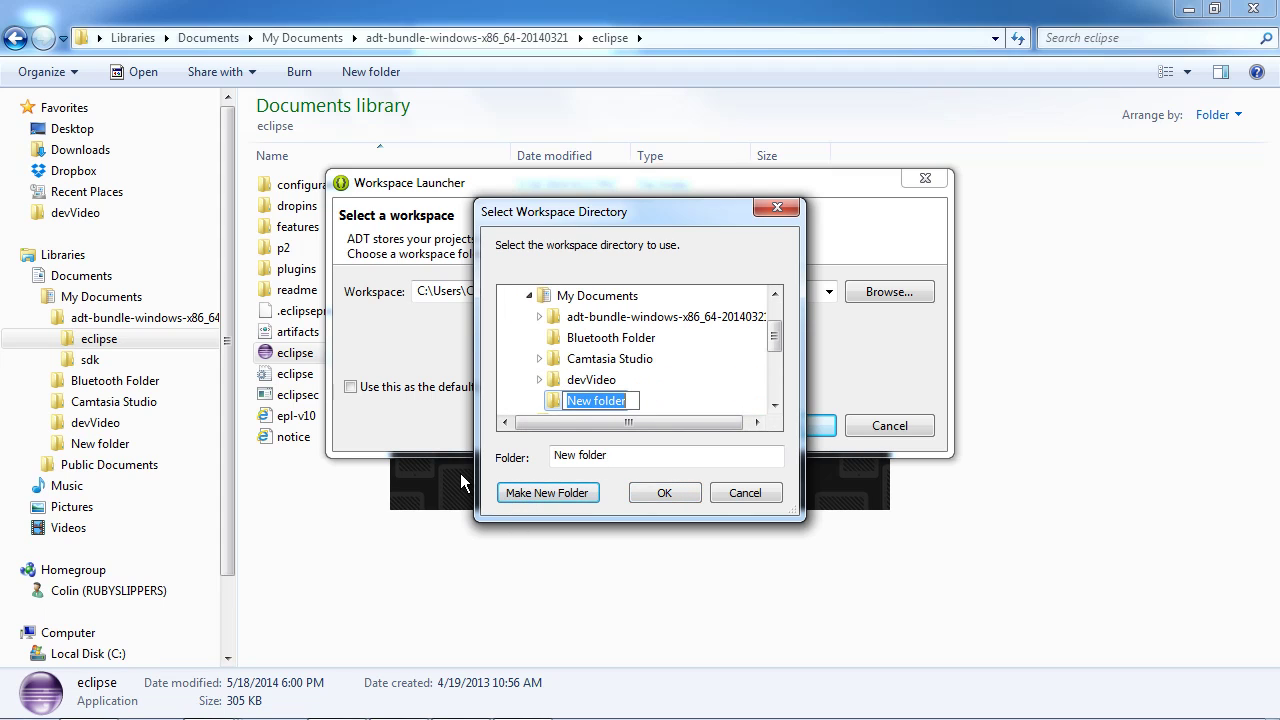
type("And")
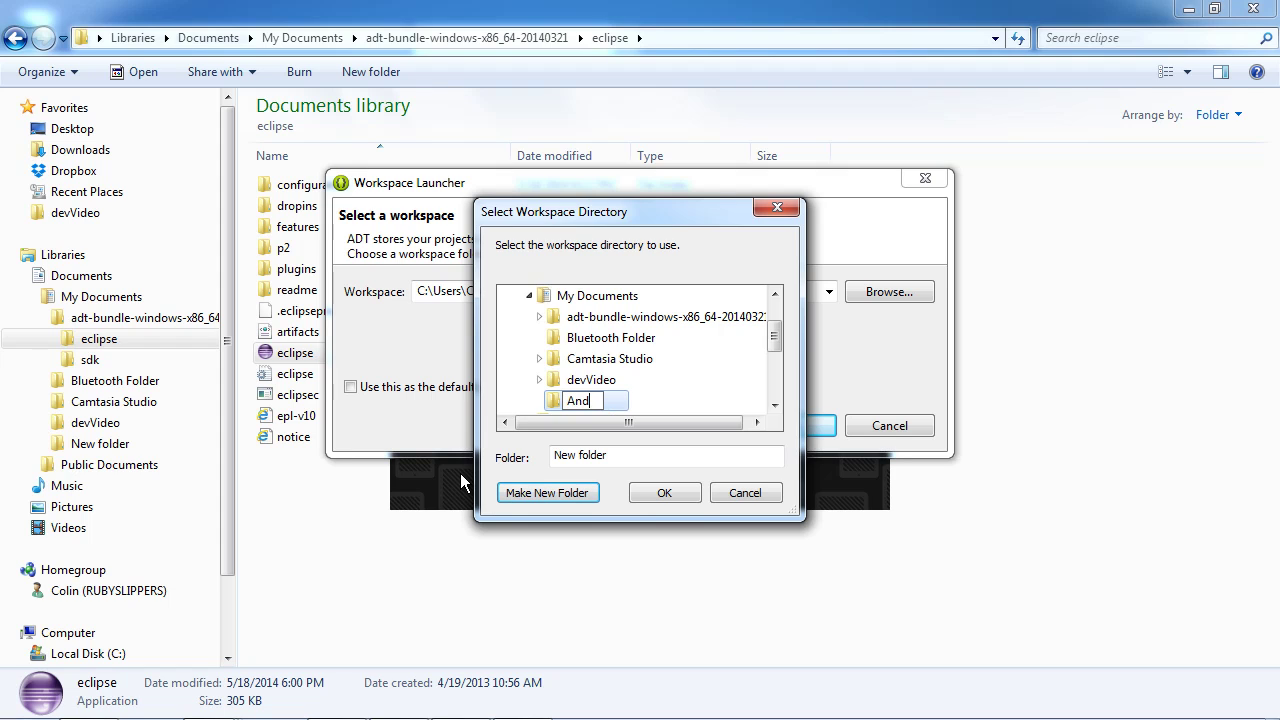
type("roidWorkspace")
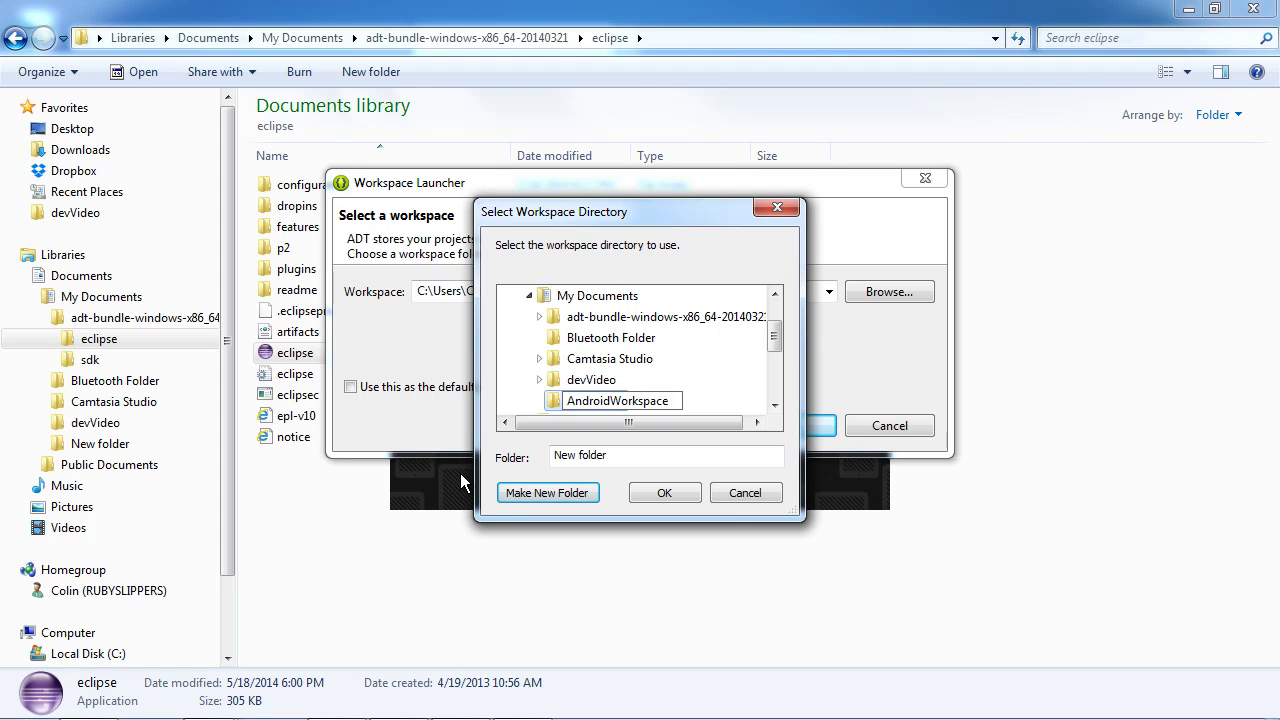
key("Return")
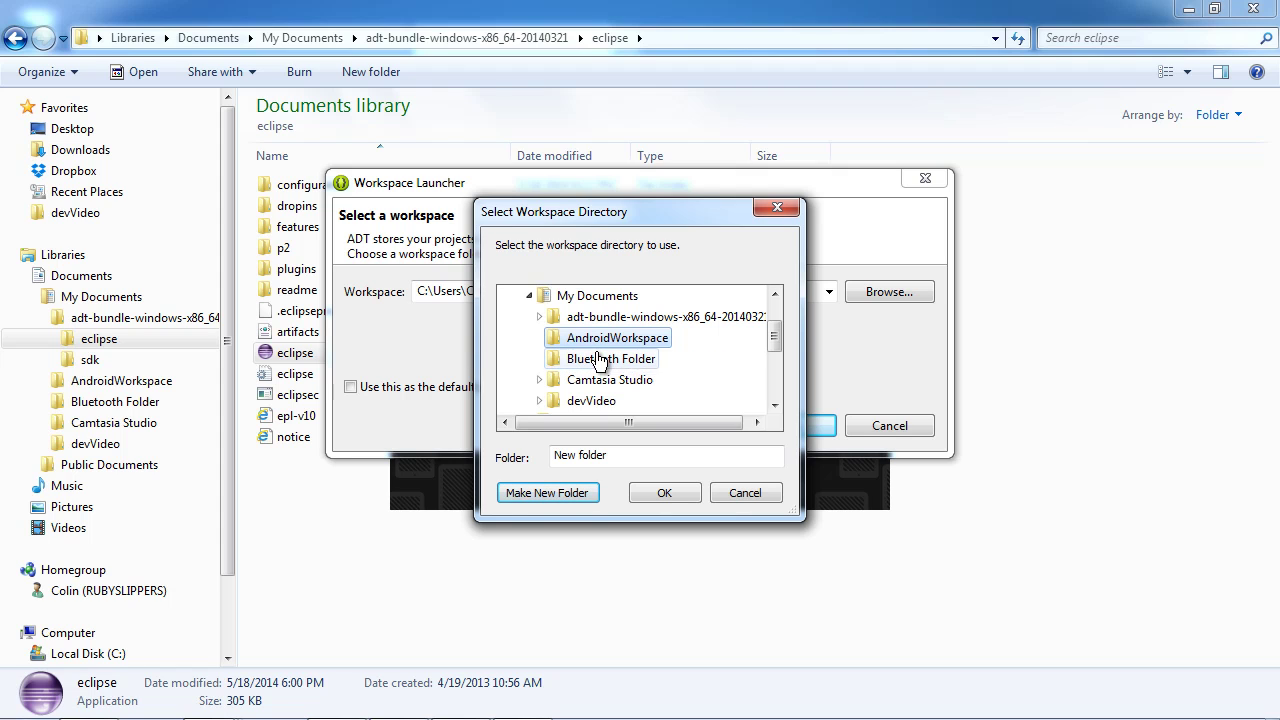
left_click(665, 493)
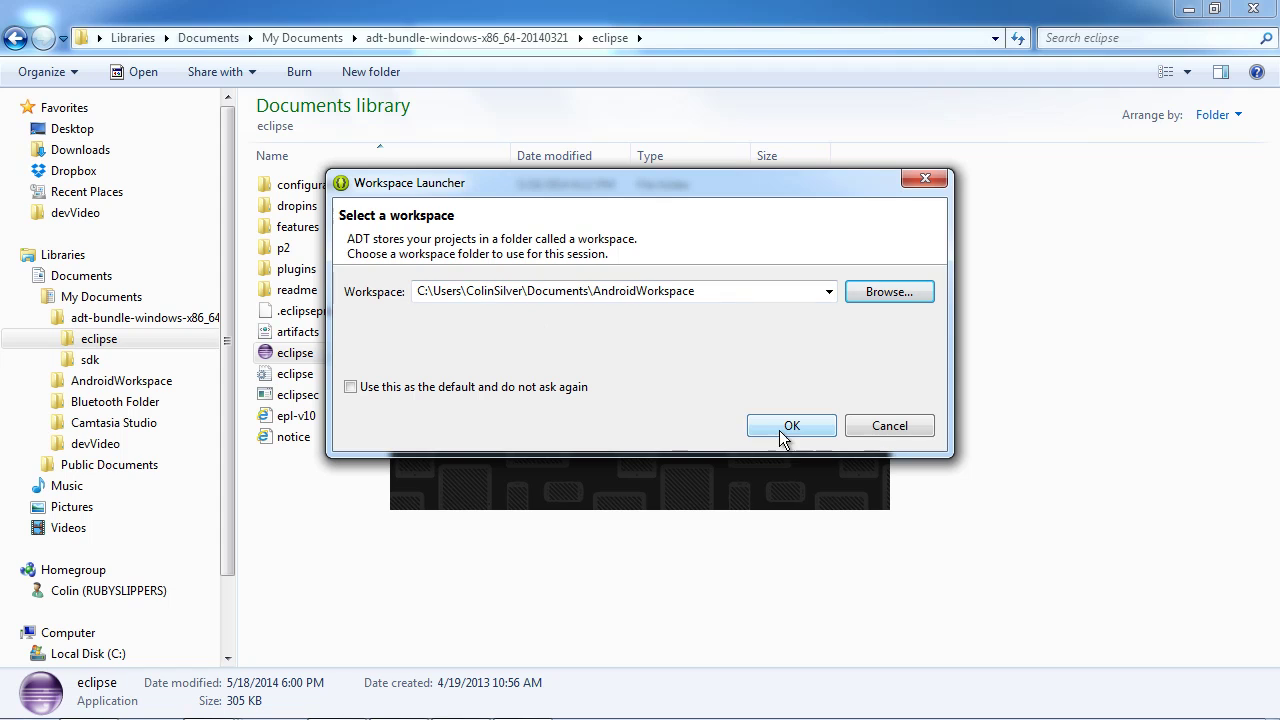
Make this workspace the default without asking again, and complete the welcome dialog with Yes for sending usage statistics to Google
left_click(351, 387)
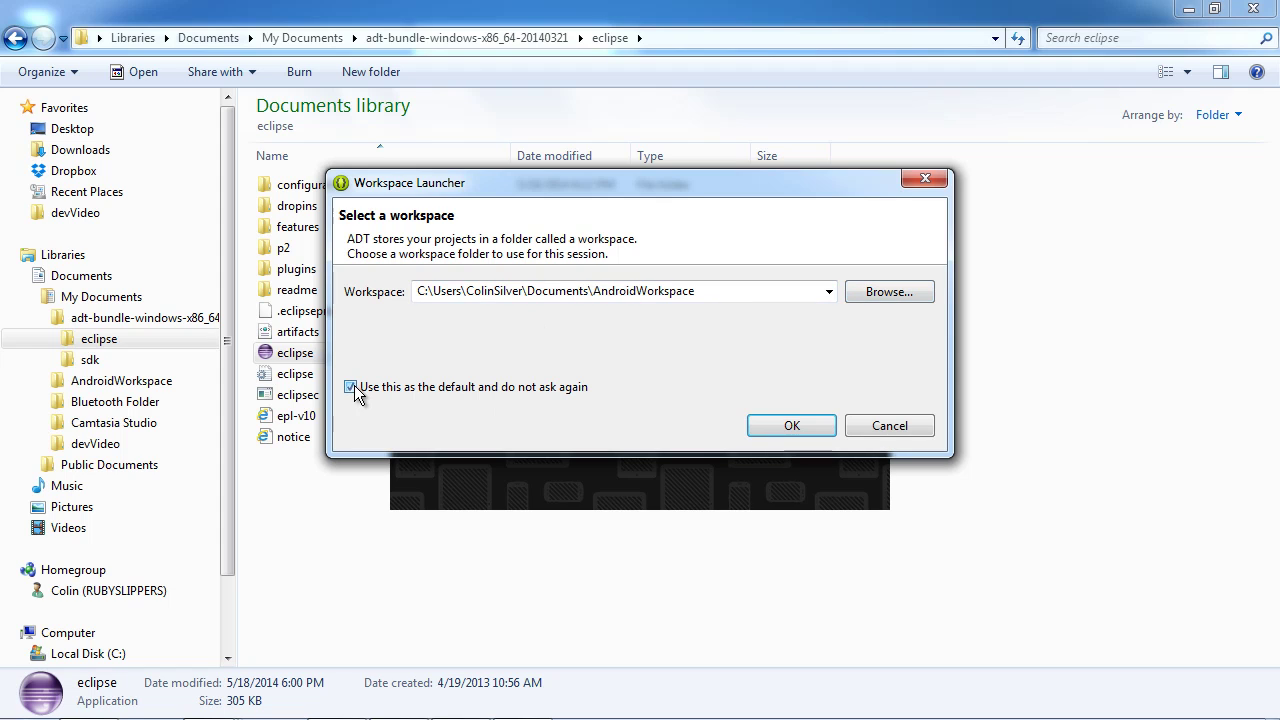
left_click(788, 427)
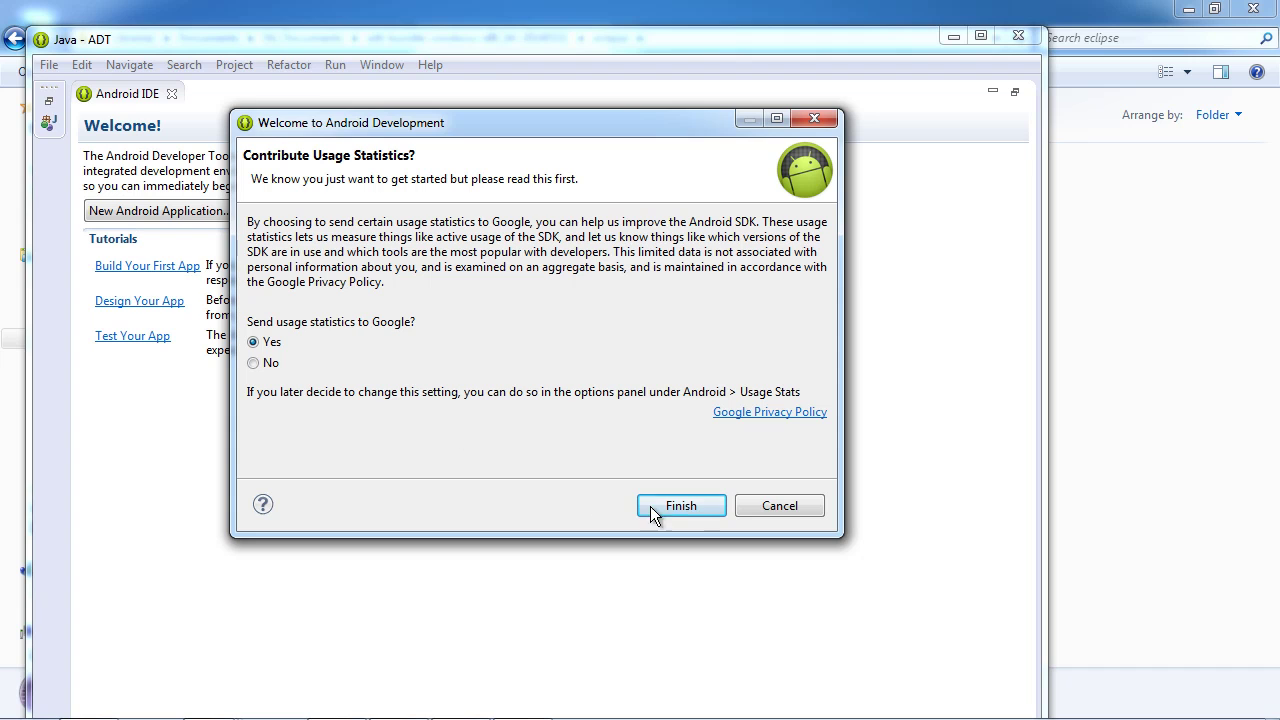
left_click(681, 505)
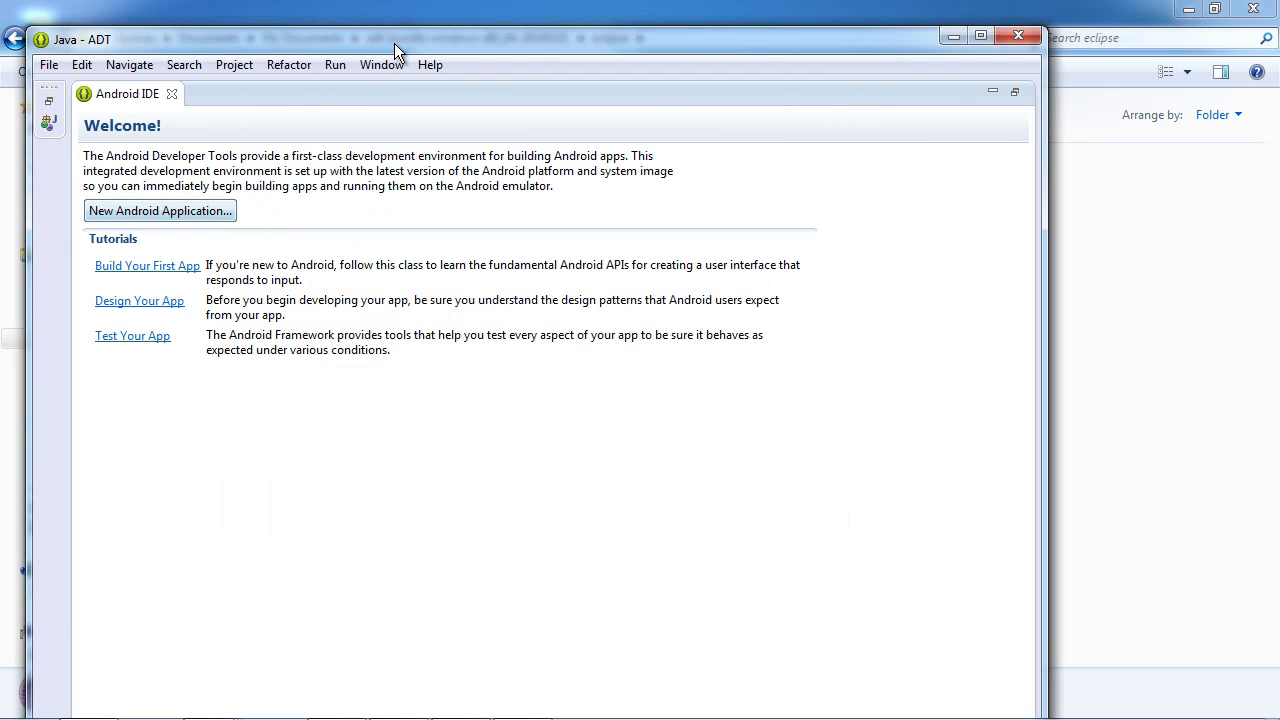
Close the Android IDE welcome page and maximize the Java - ADT window
left_click_drag(394, 43, 457, 29)
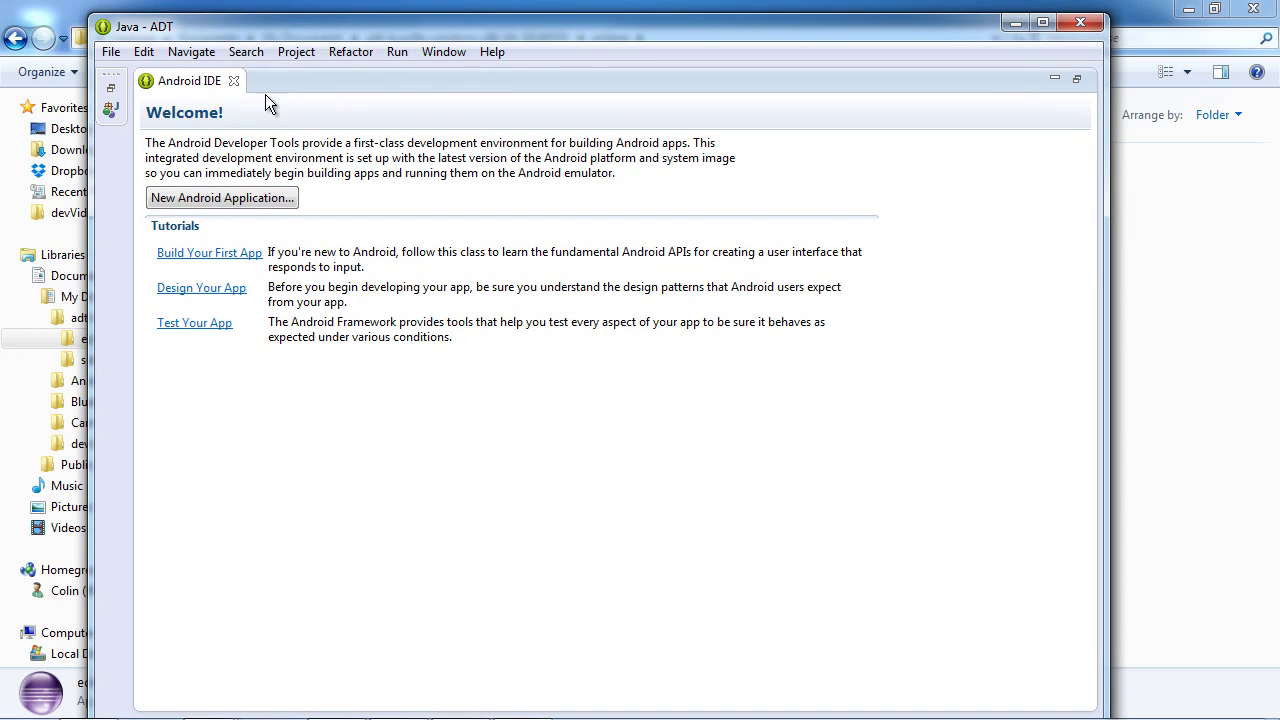
left_click(233, 81)
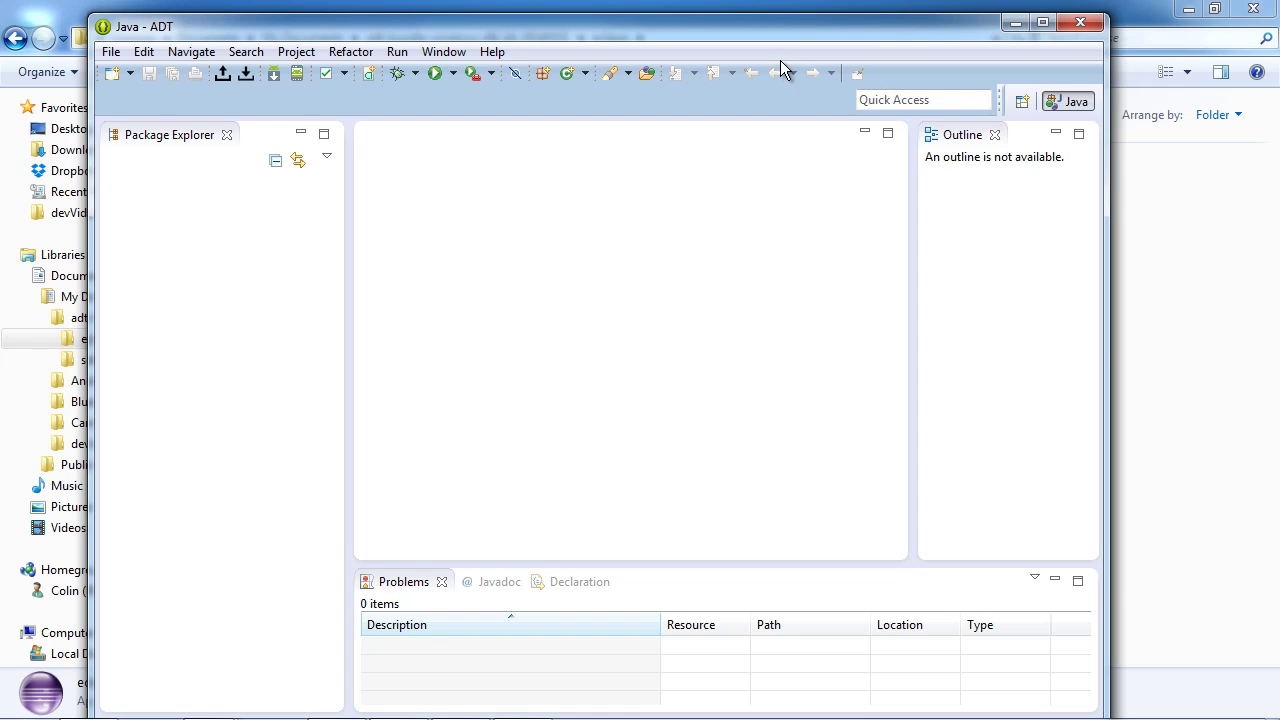
double_click(780, 32)
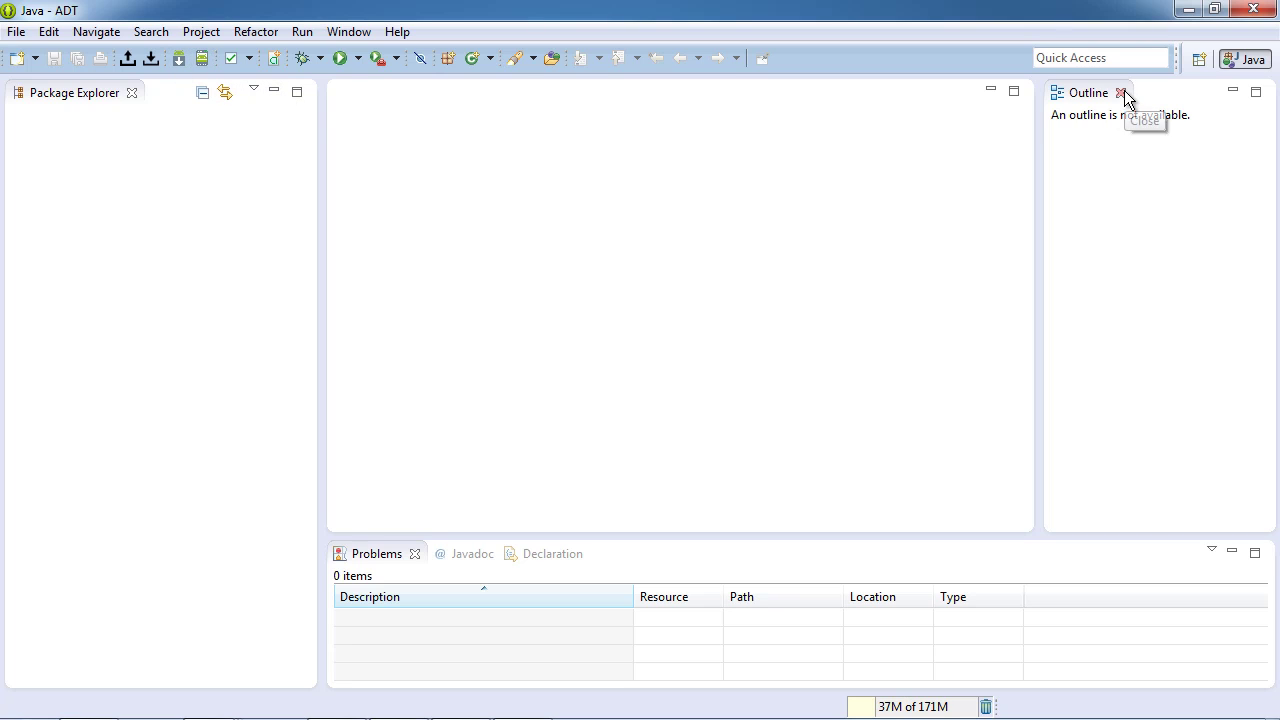
Open the Android SDK Manager and enlarge its window so more of the package list fits
left_click(179, 62)
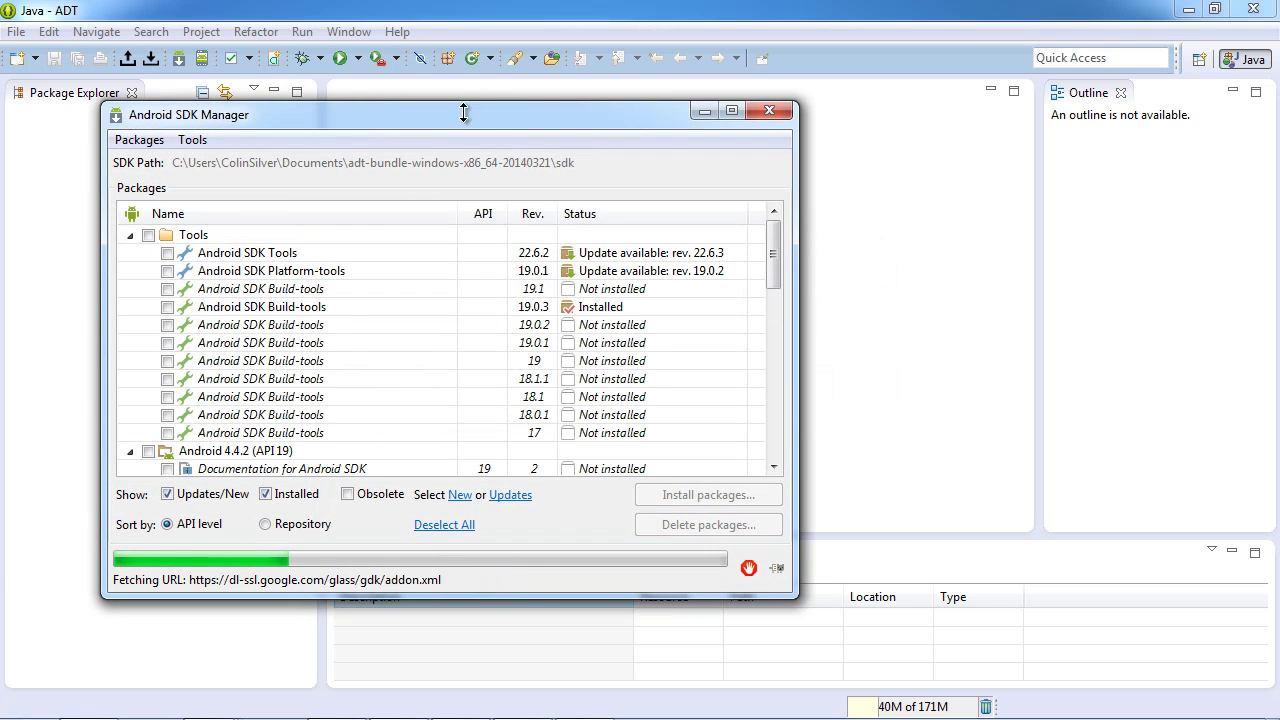
left_click_drag(463, 112, 506, 29)
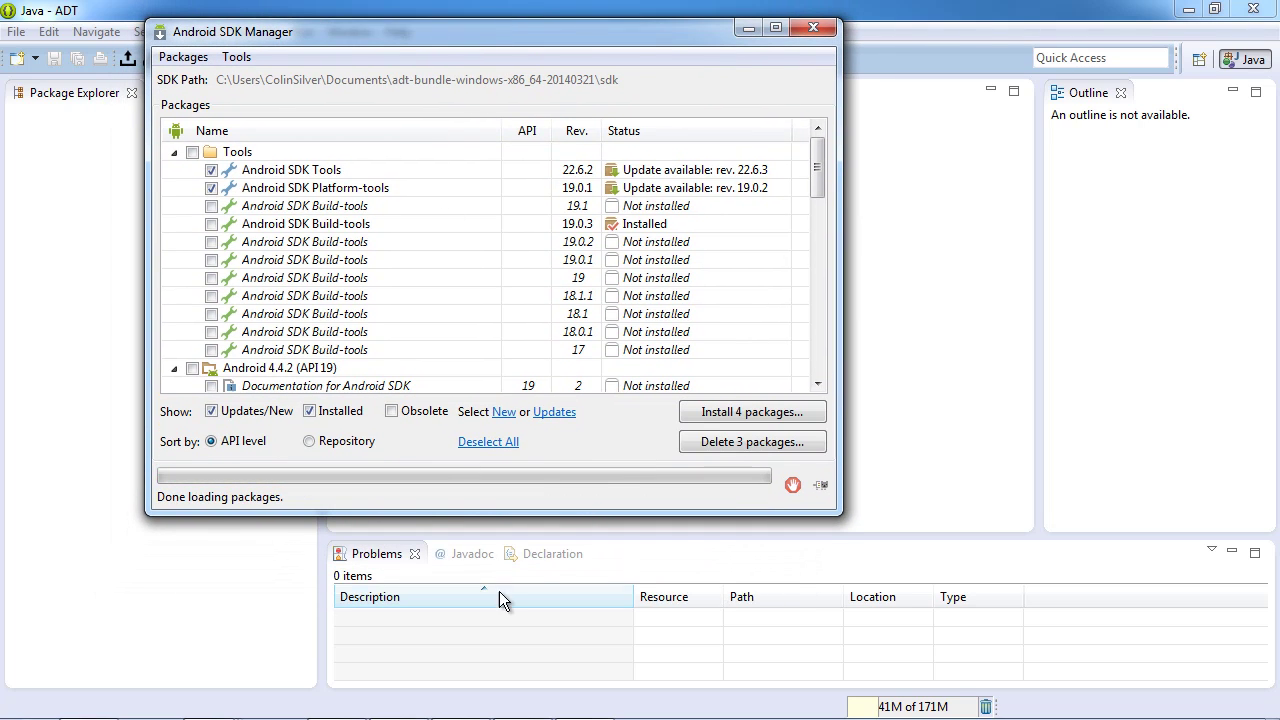
left_click_drag(528, 514, 536, 674)
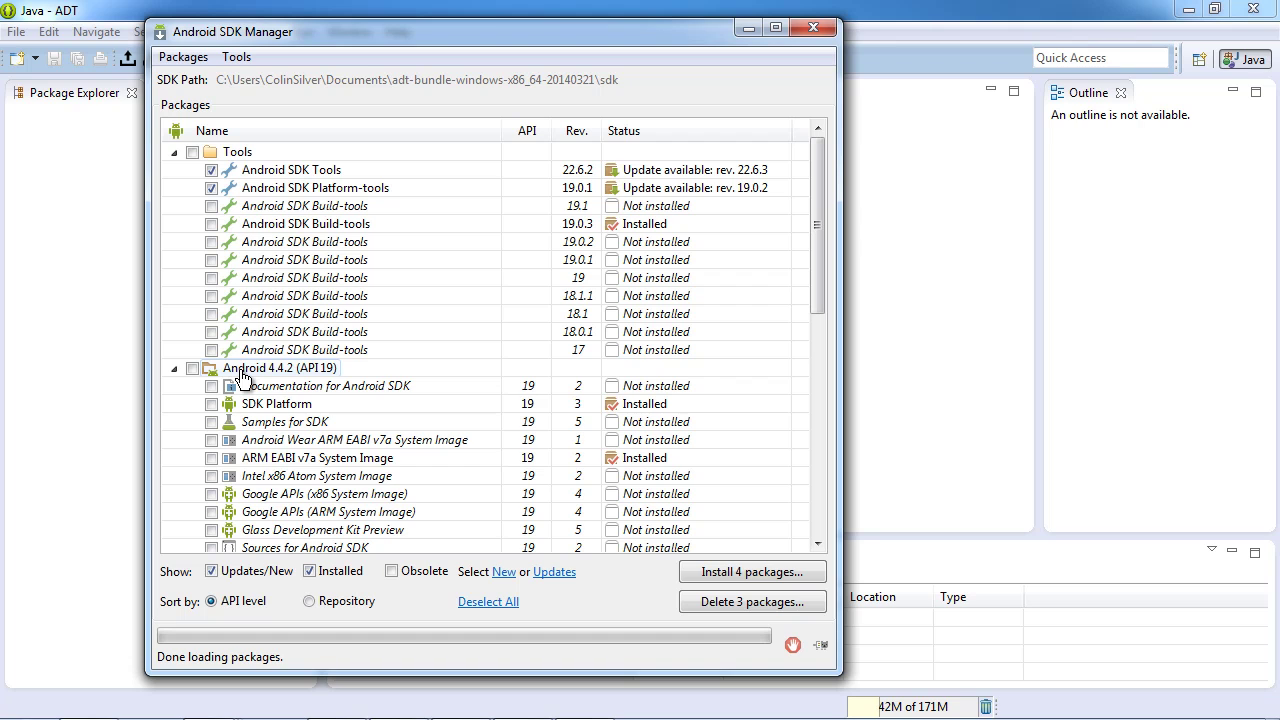
Look through the available SDK packages and mark the entire Android 2.3.3 (API 10) group for installation
scroll(242, 376, "down", 4)
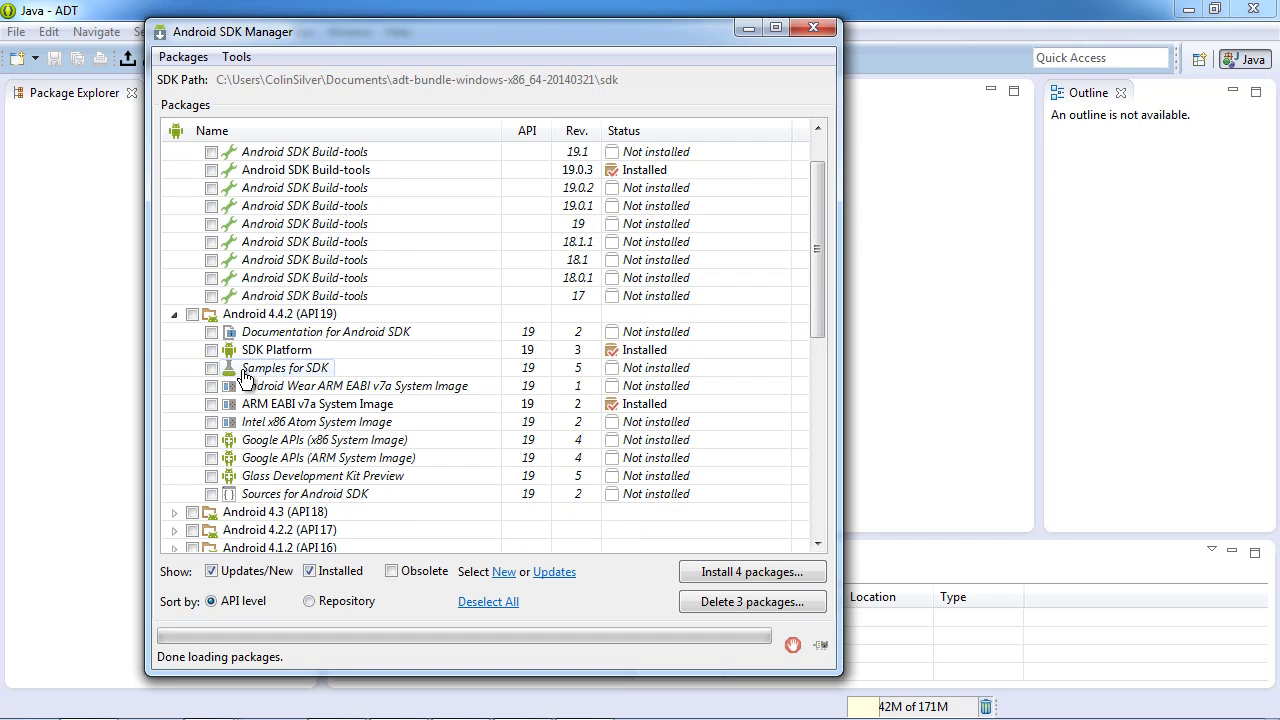
scroll(245, 376, "down", 4)
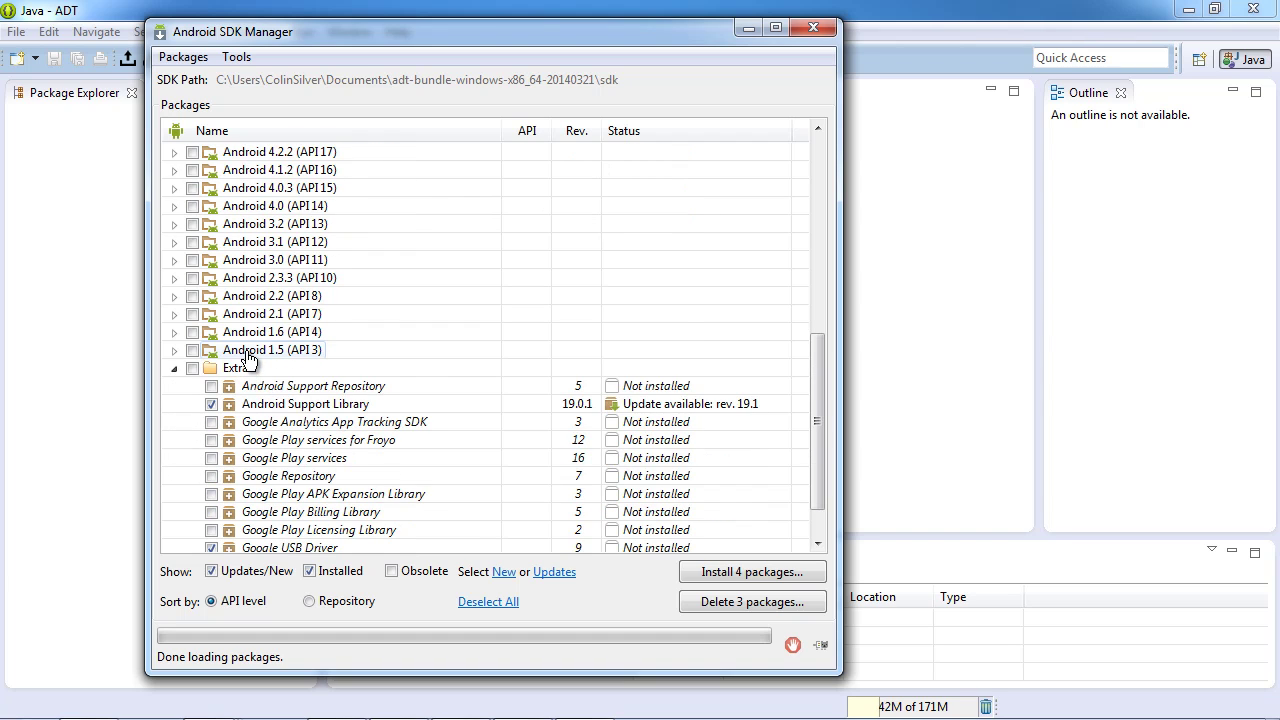
scroll(247, 368, "down", 1)
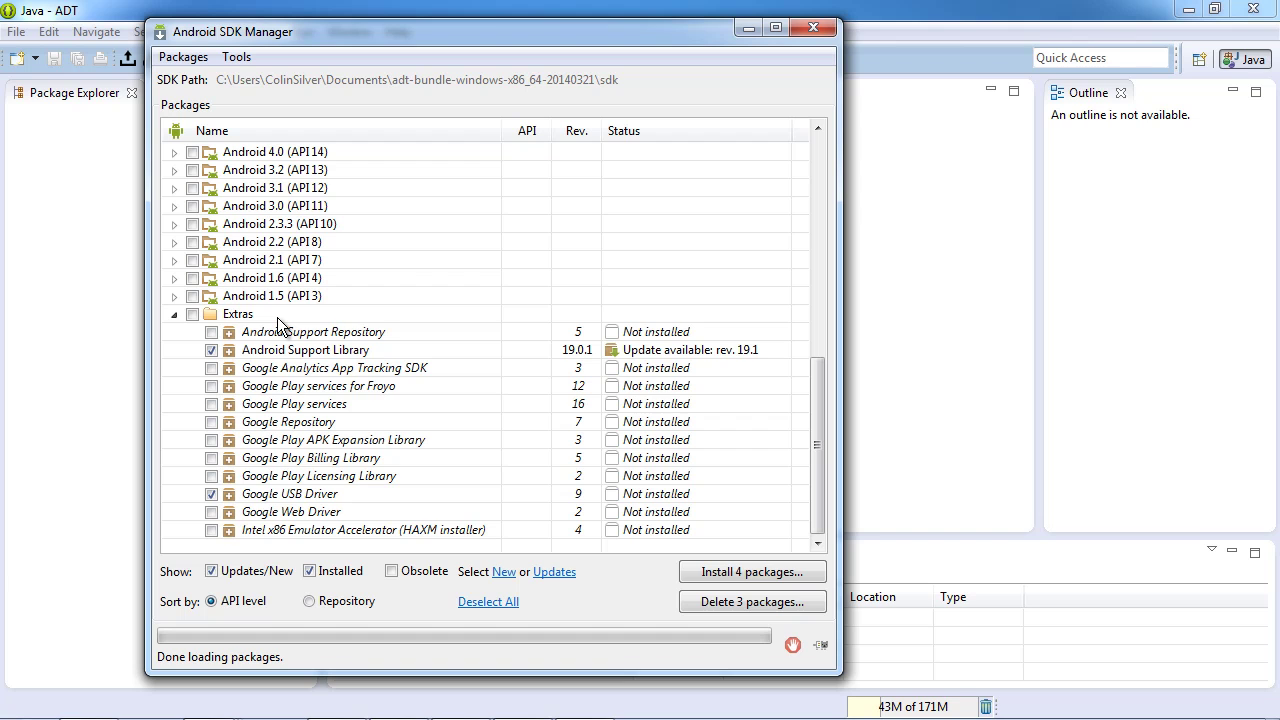
scroll(278, 322, "up", 2)
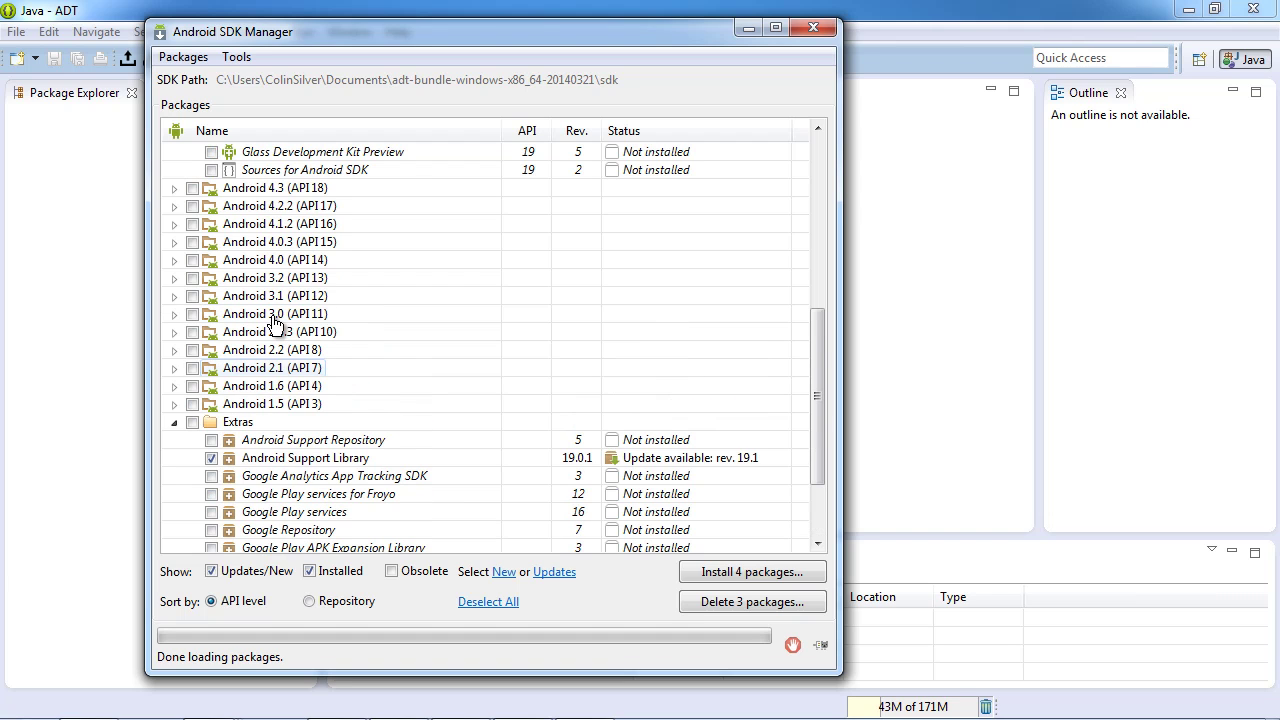
scroll(275, 326, "up", 1)
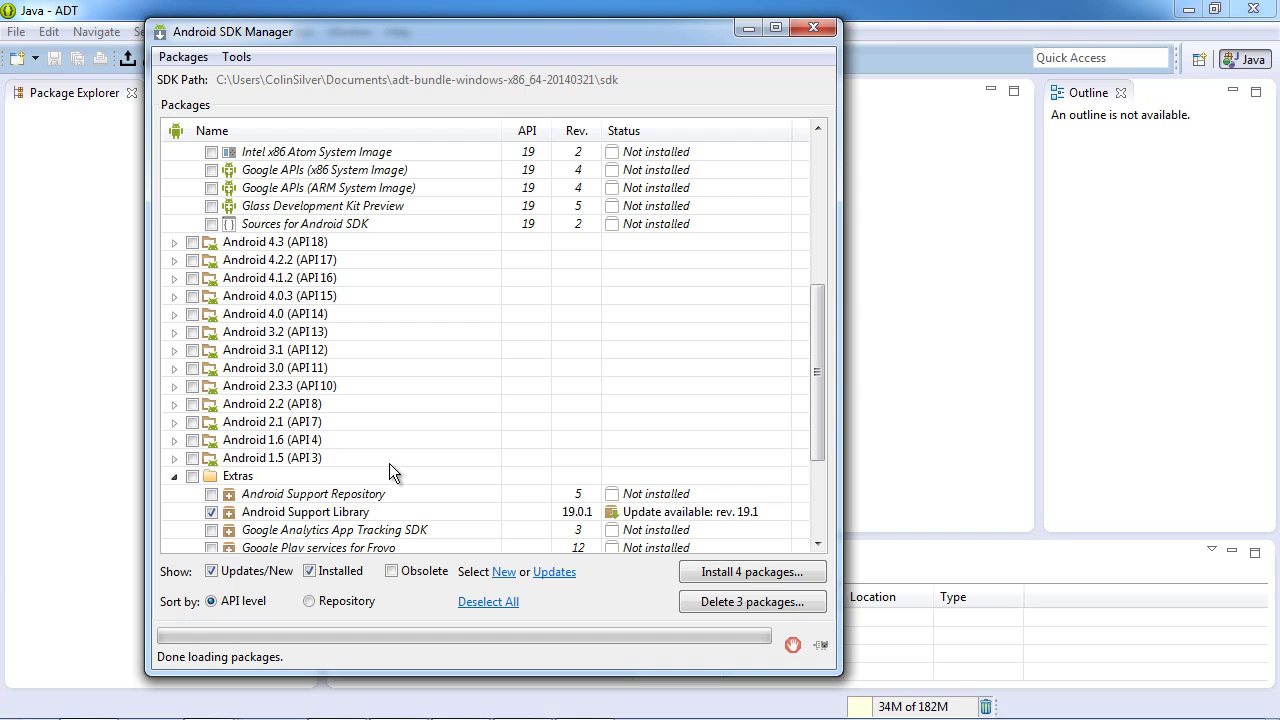
scroll(389, 465, "up", 1)
scroll(389, 473, "up", 1)
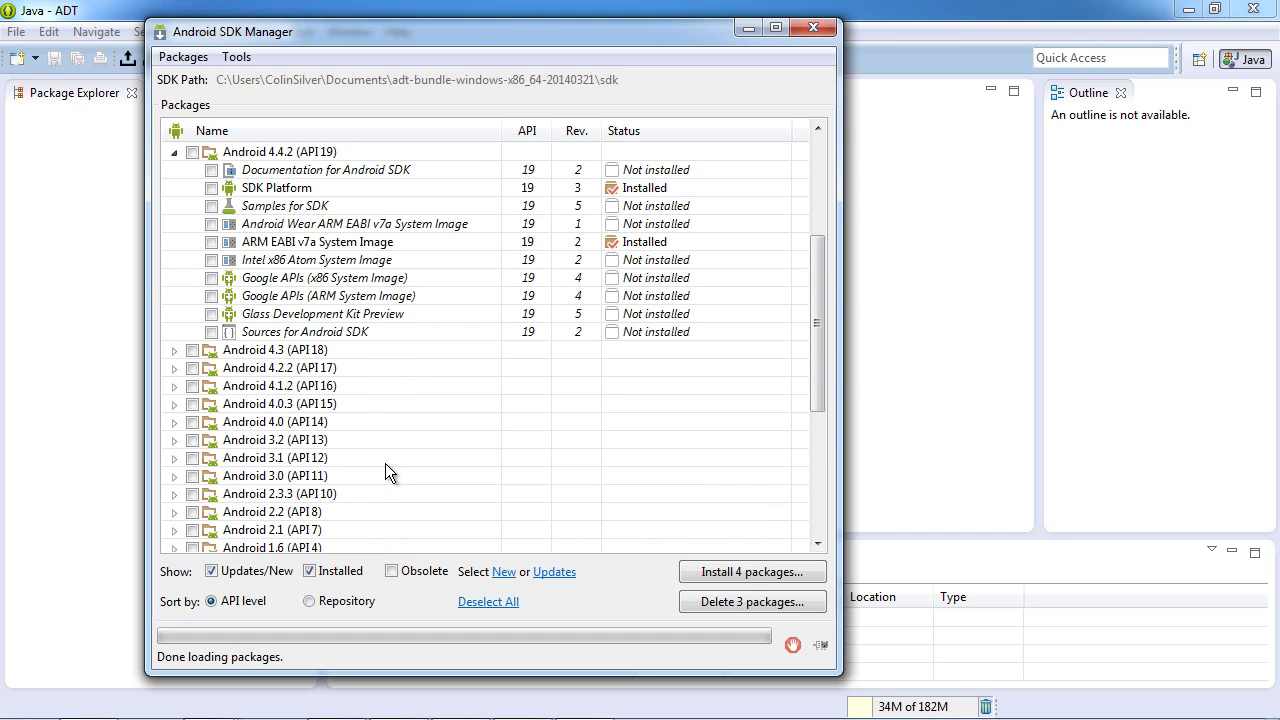
scroll(389, 473, "down", 1)
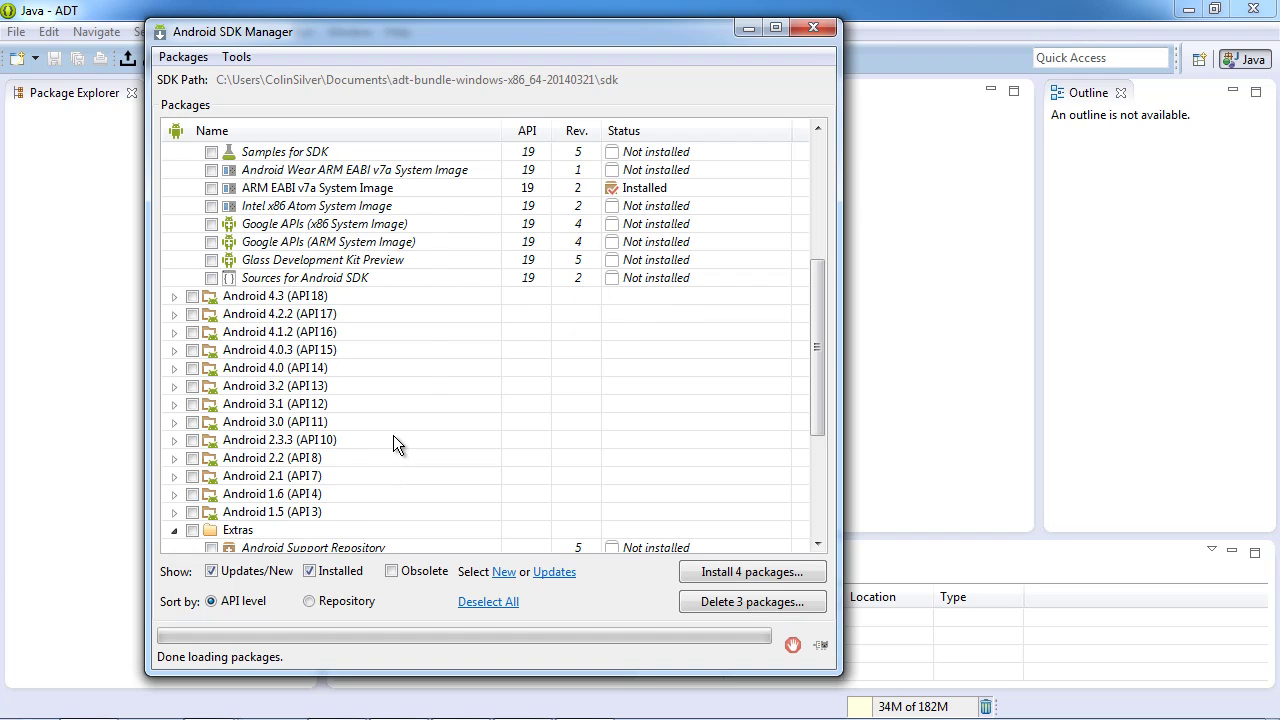
left_click(192, 440)
Mark the entire Android 4.4.2 (API 19) group for installation as well
scroll(347, 443, "up", 3)
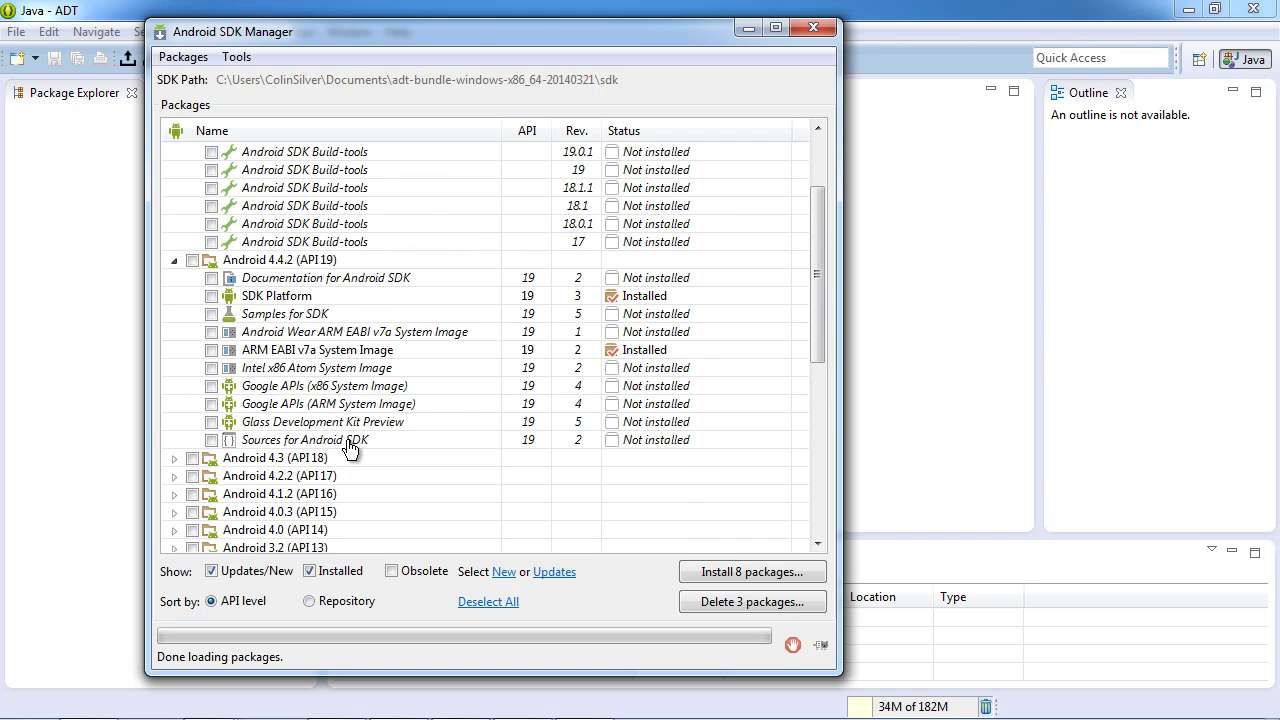
scroll(350, 447, "up", 2)
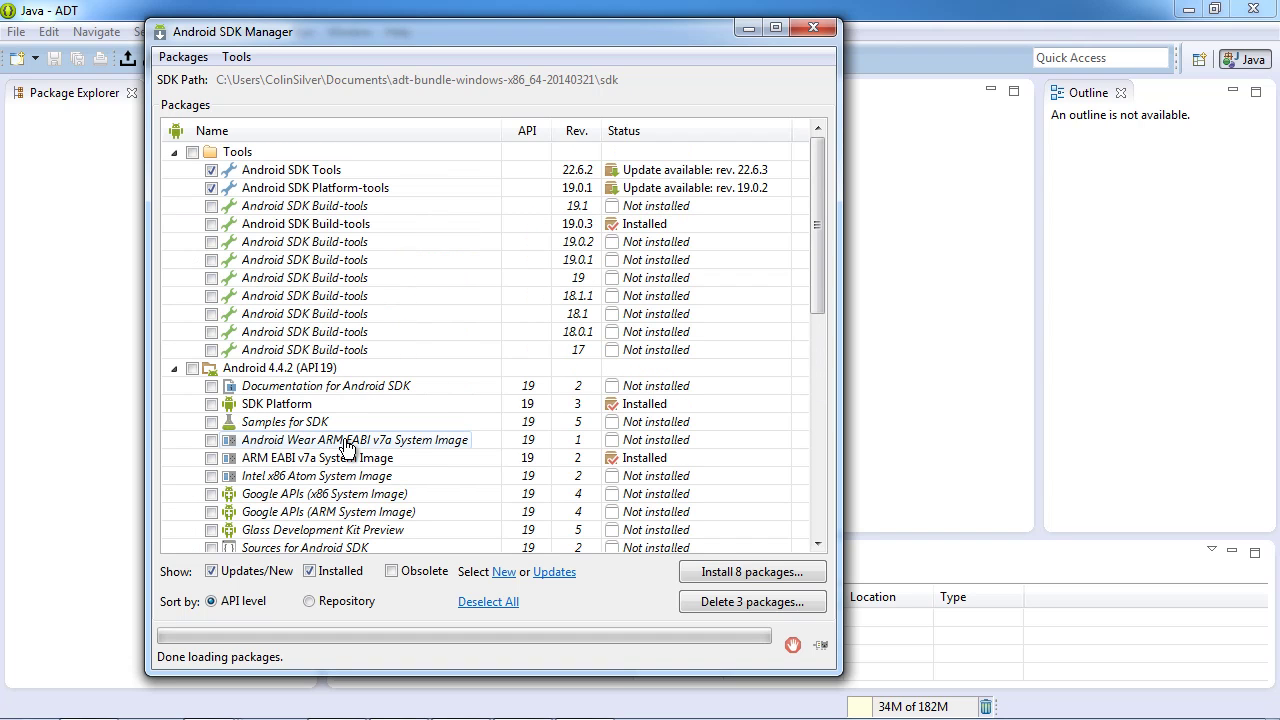
left_click(192, 369)
Review the marked packages from Tools to Extras and proceed to the license acceptance for installing them
scroll(406, 455, "down", 4)
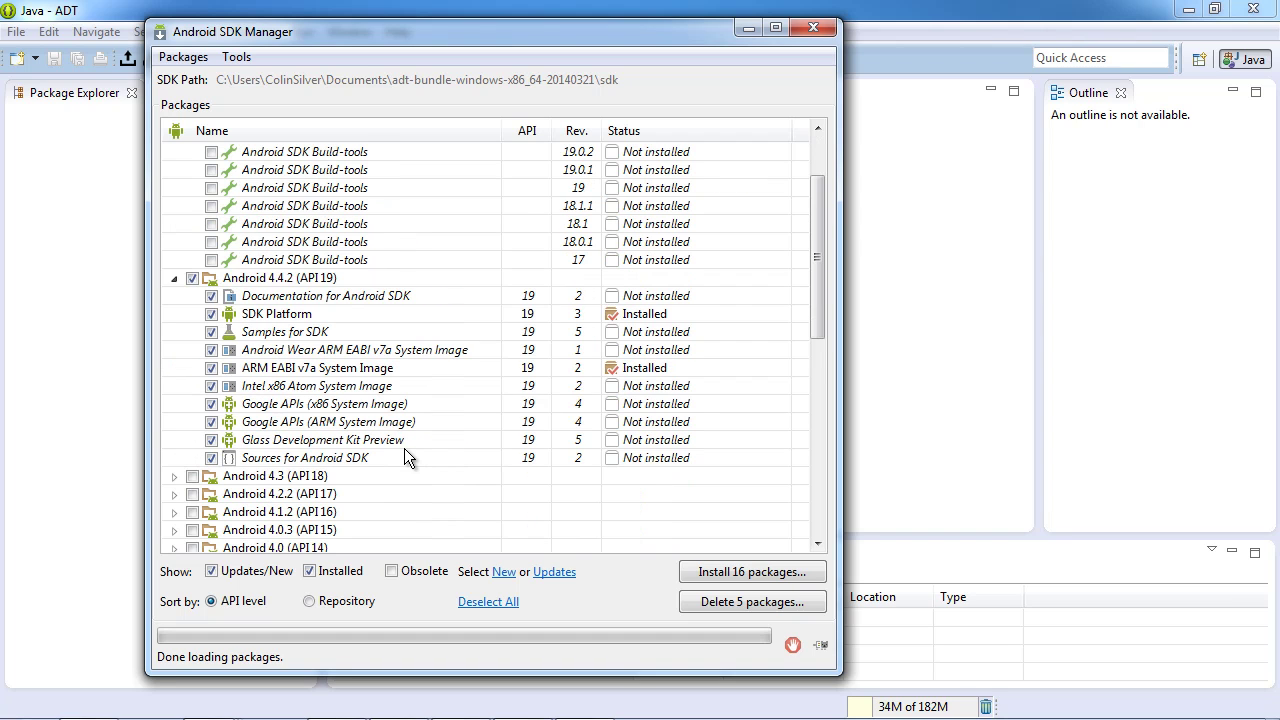
scroll(406, 448, "down", 1)
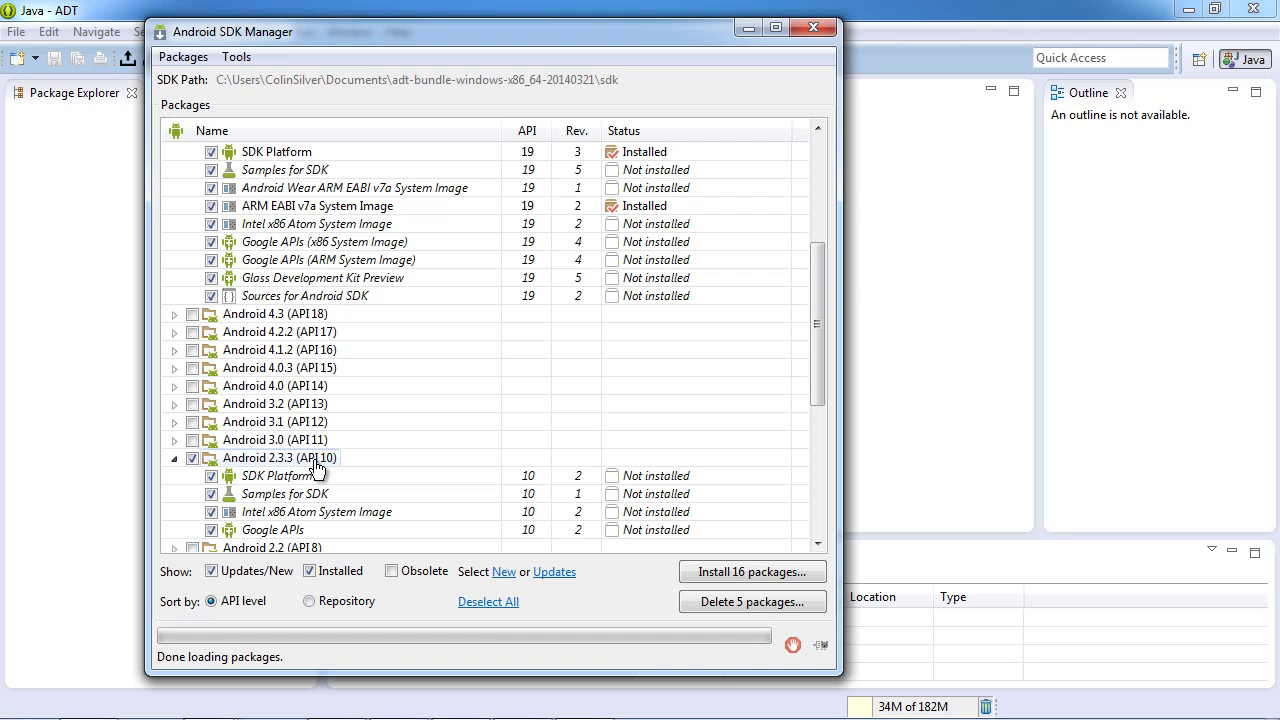
scroll(313, 463, "up", 3)
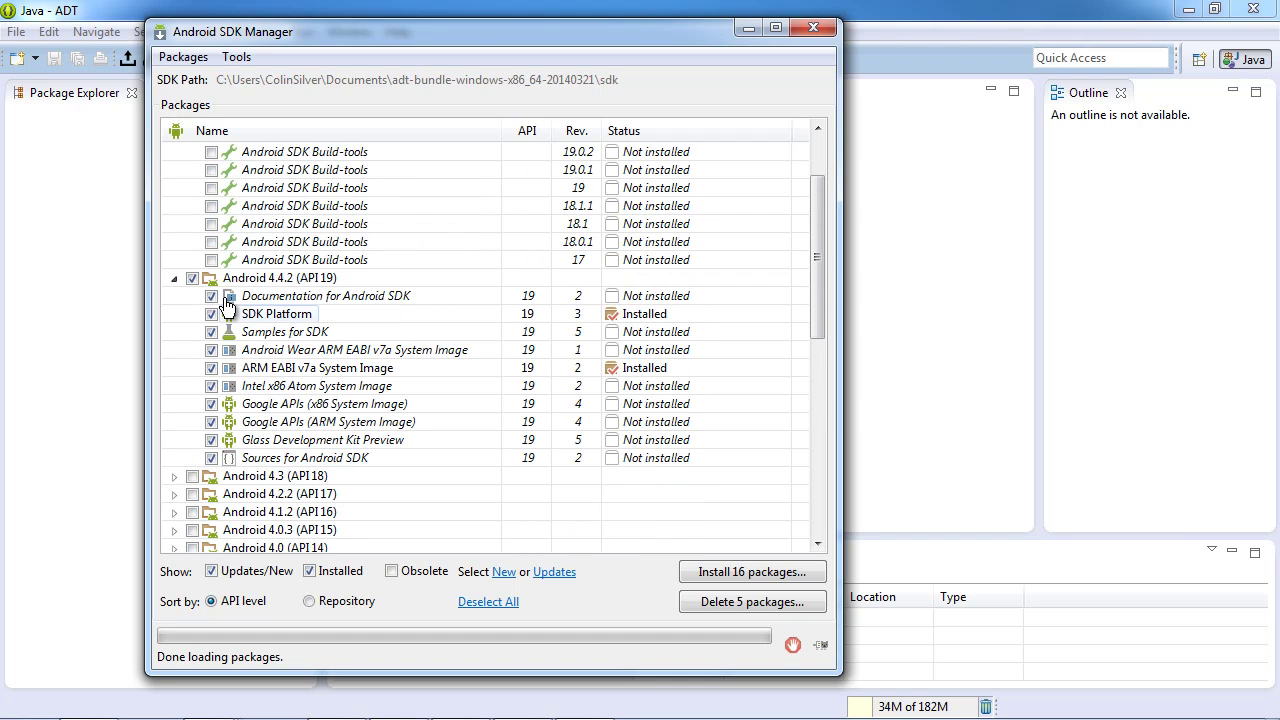
scroll(263, 288, "up", 2)
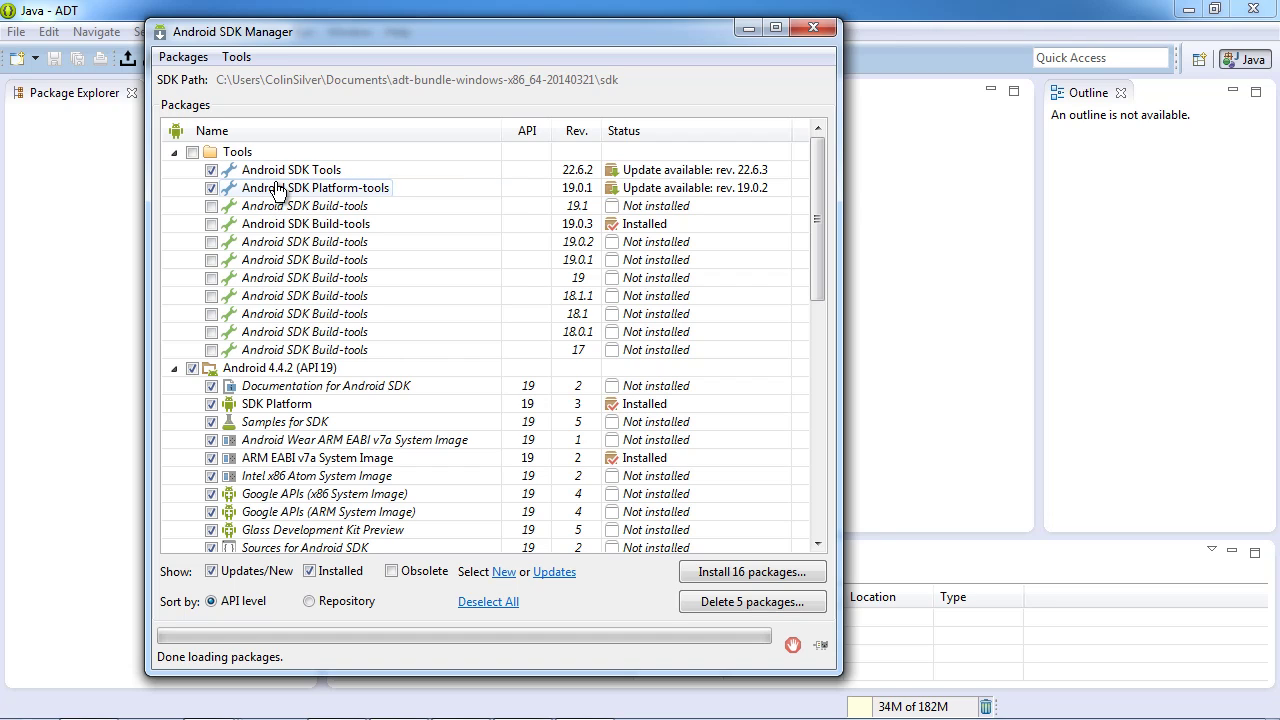
mouse_move(279, 190)
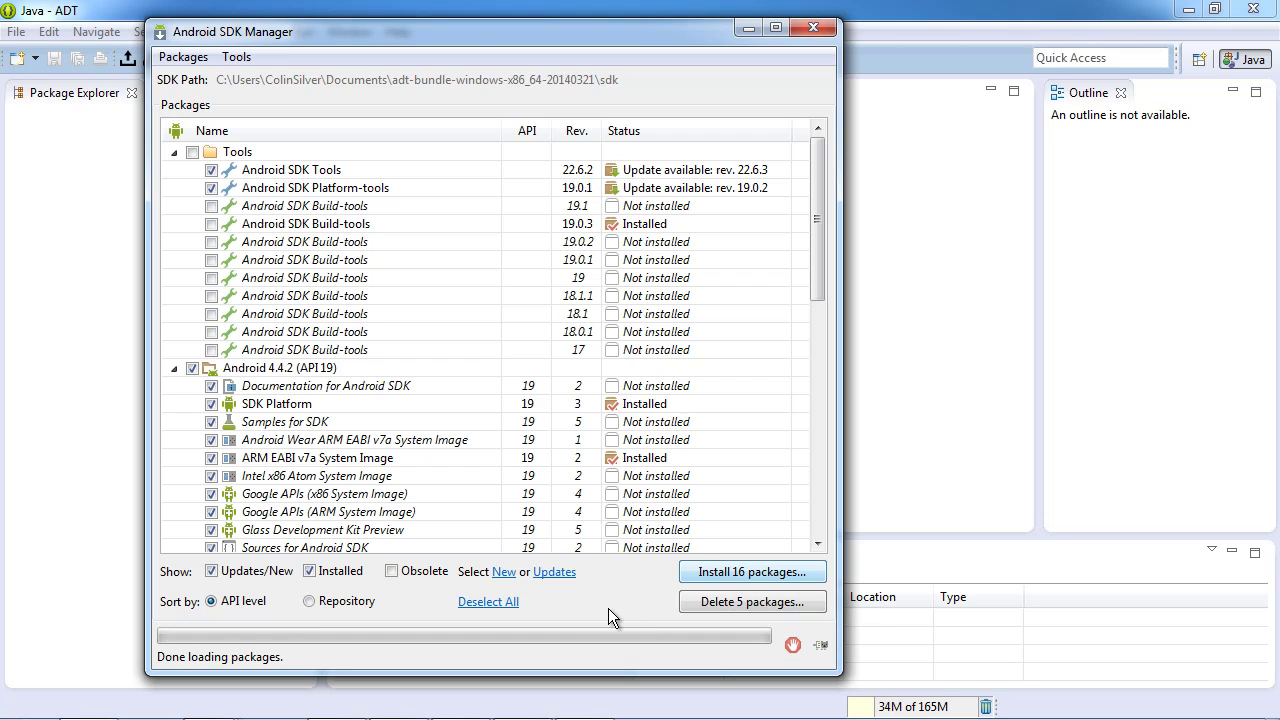
left_click_drag(821, 215, 781, 533)
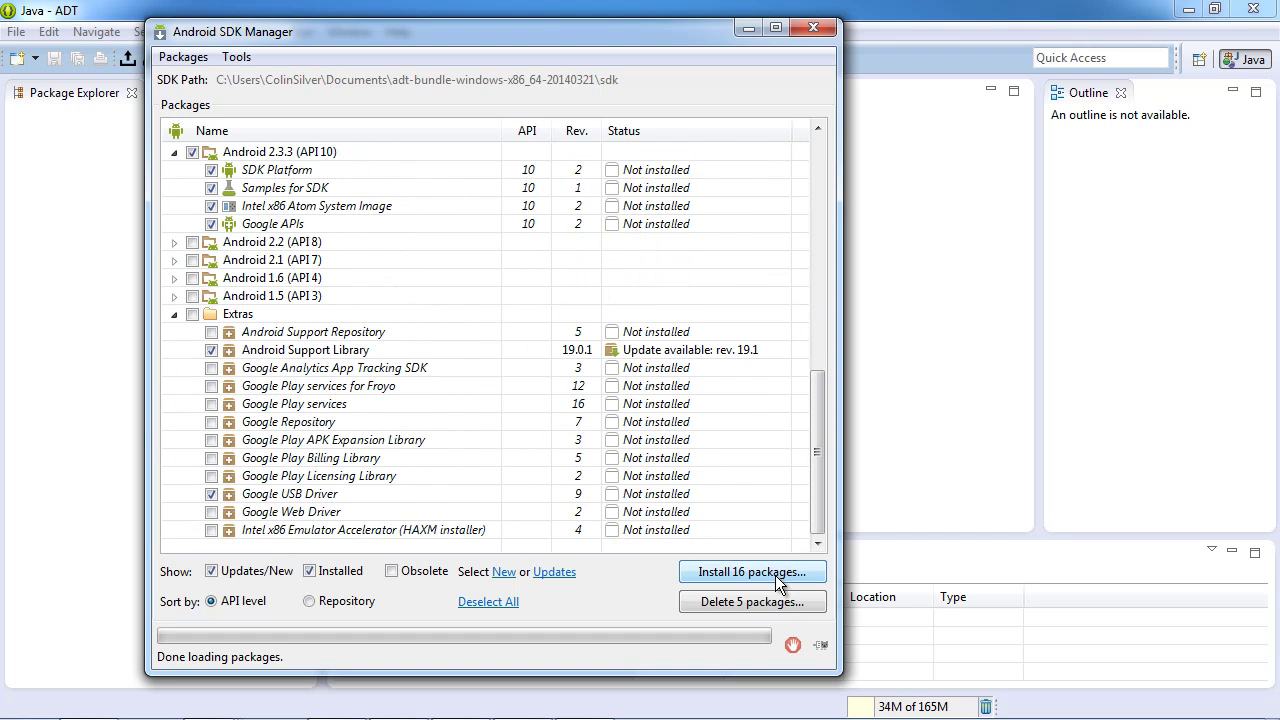
left_click(753, 576)
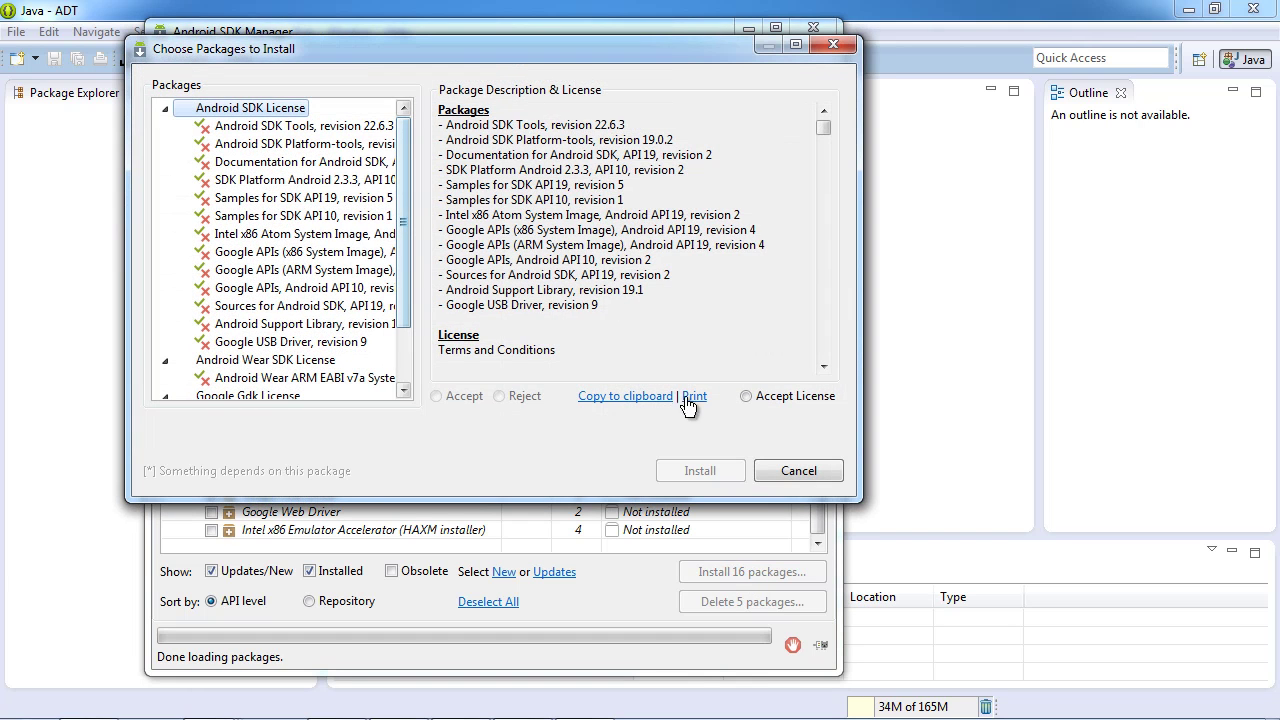
Accept the Android SDK License for its packages, install them, acknowledge the tools update notice and close the SDK Manager
left_click(746, 397)
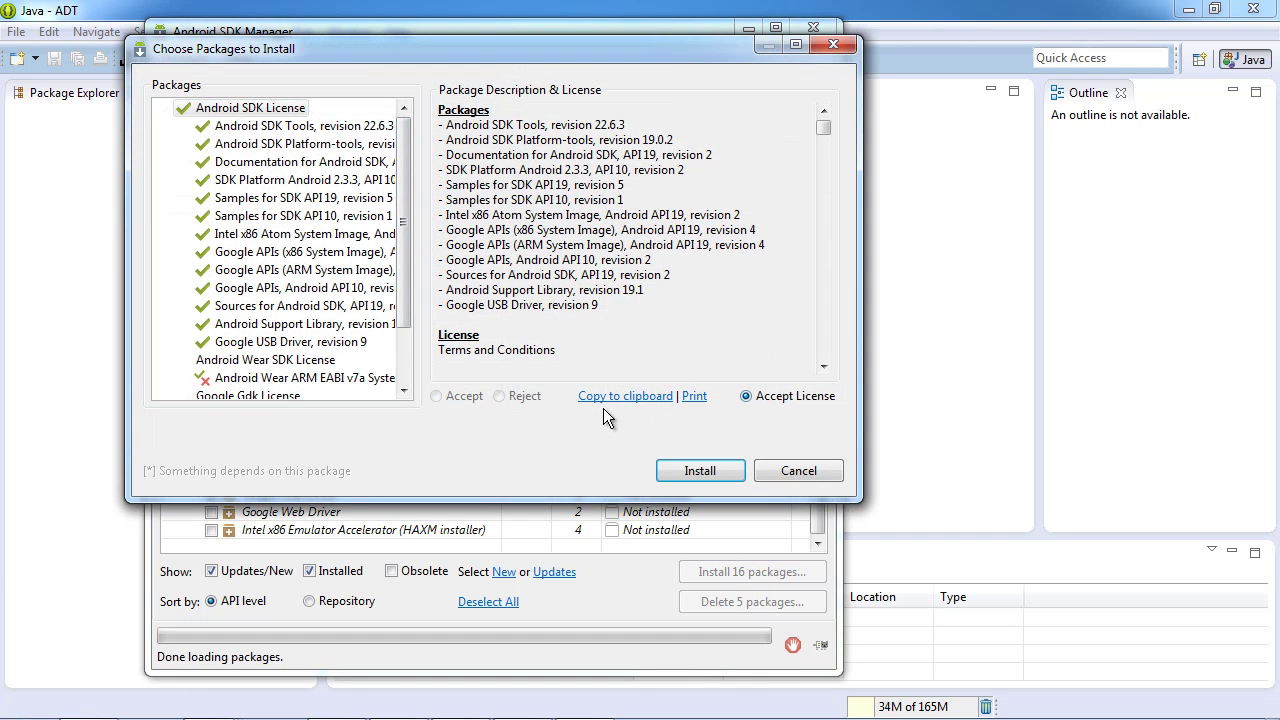
scroll(390, 333, "down", 2)
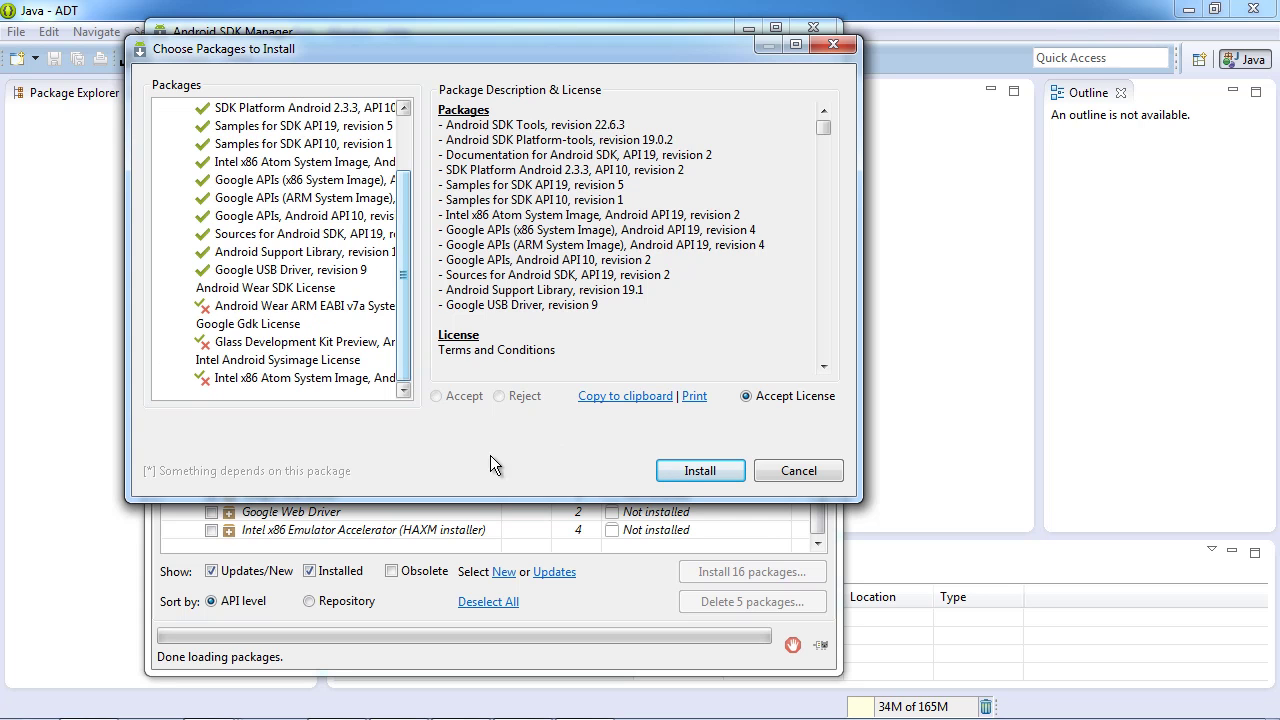
left_click(697, 472)
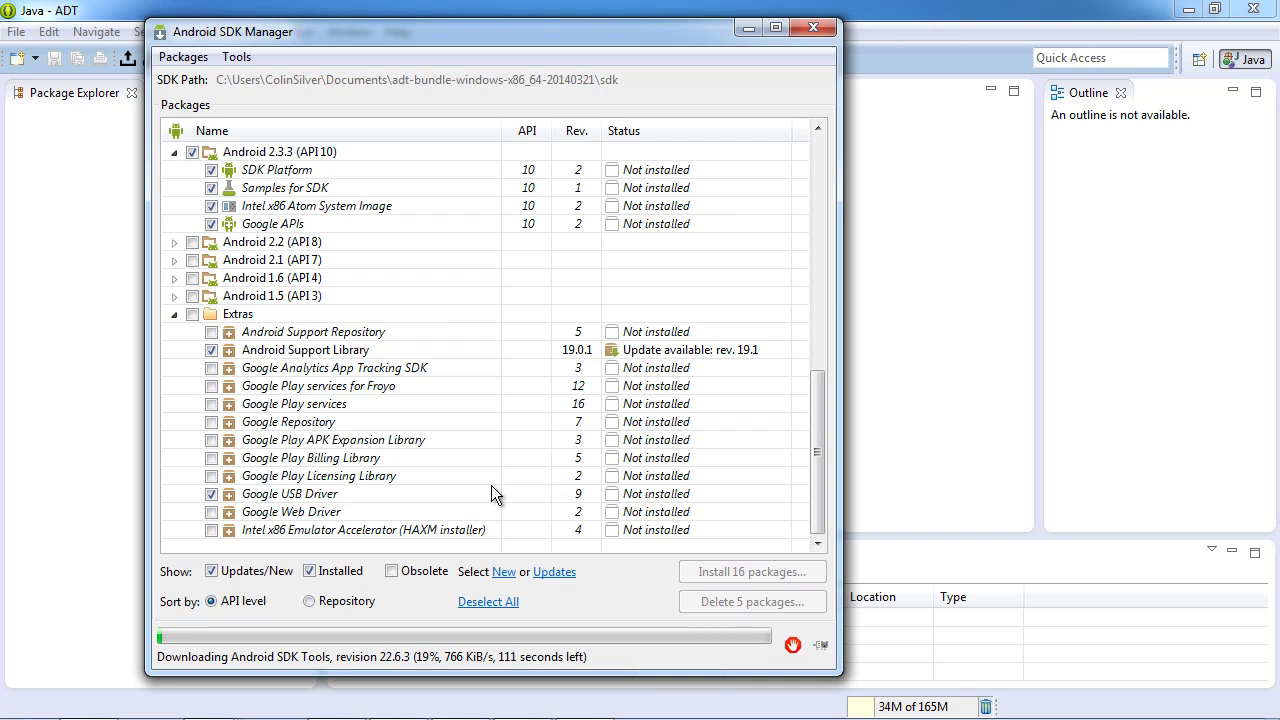
left_click_drag(814, 437, 802, 166)
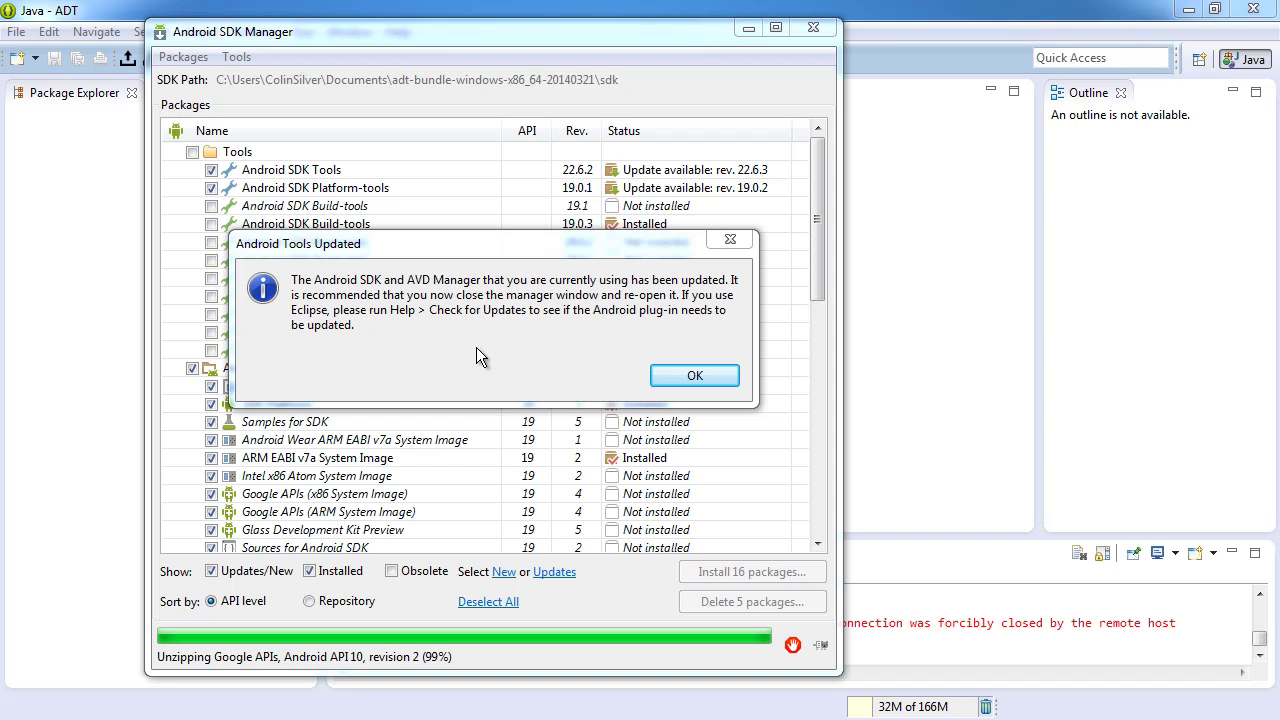
left_click(695, 378)
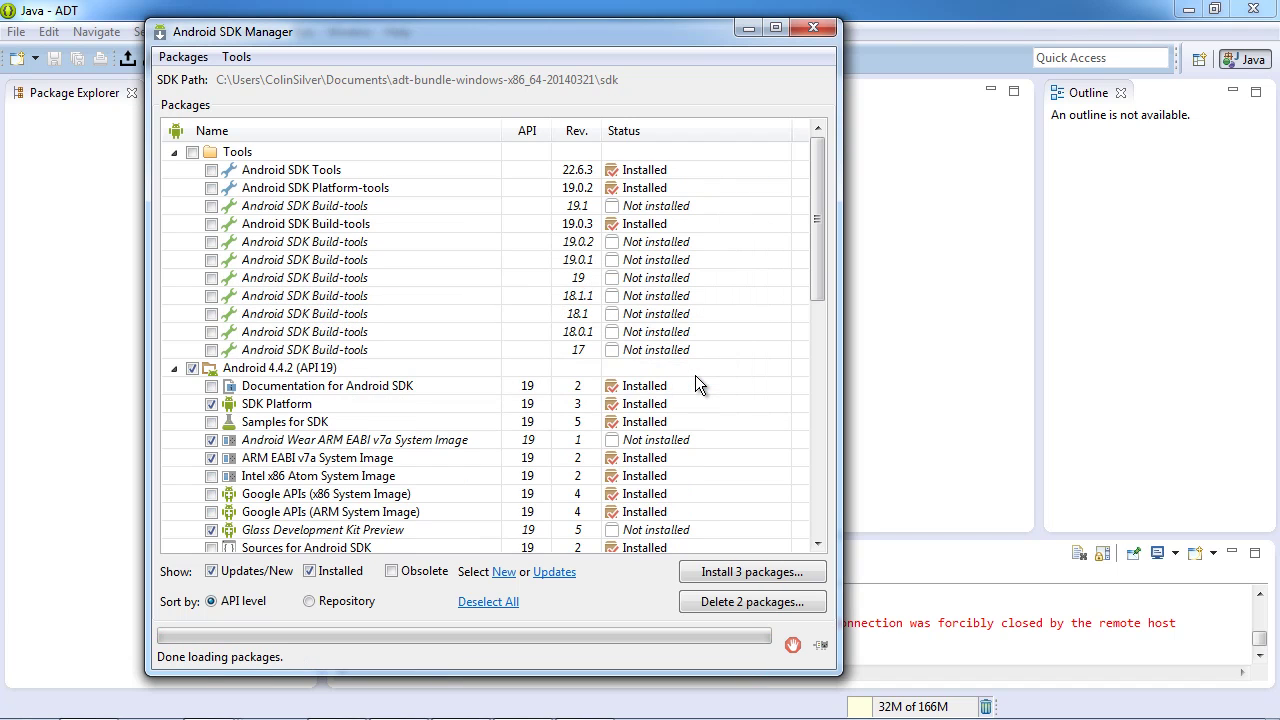
left_click(808, 28)
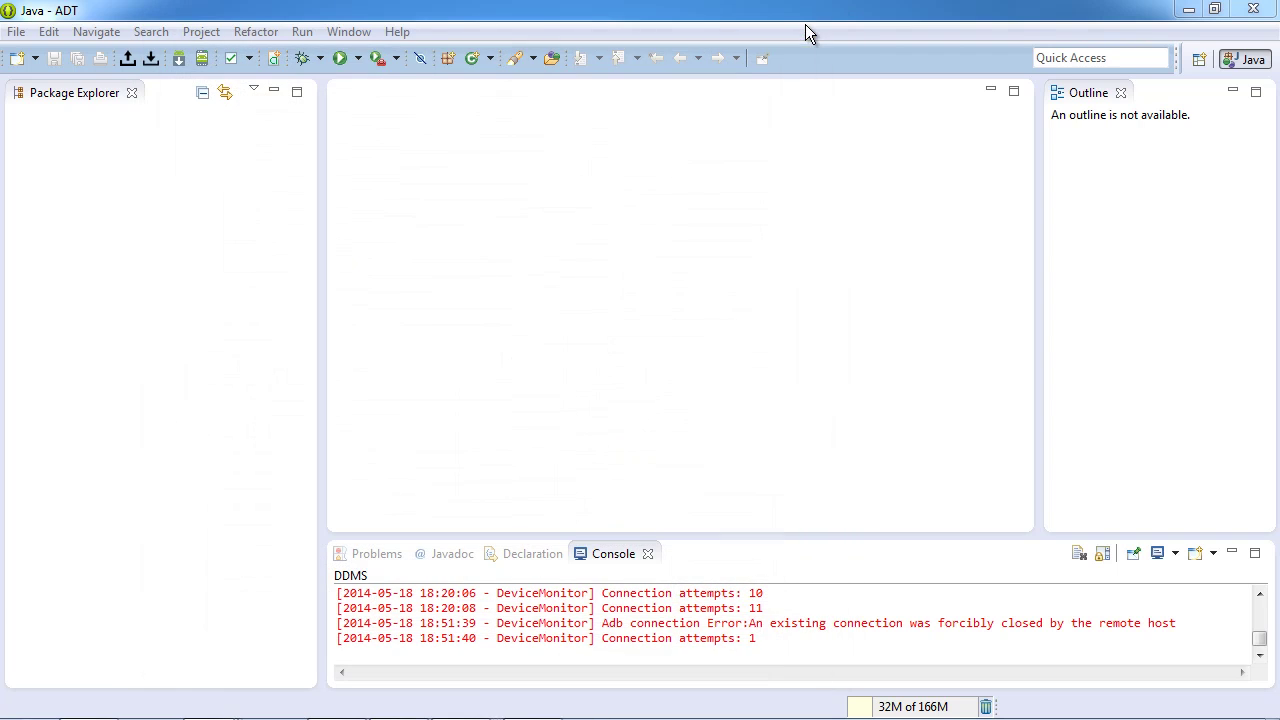
Check the ADT environment for plug-in updates and dismiss the result message
left_click(438, 187)
left_click(399, 35)
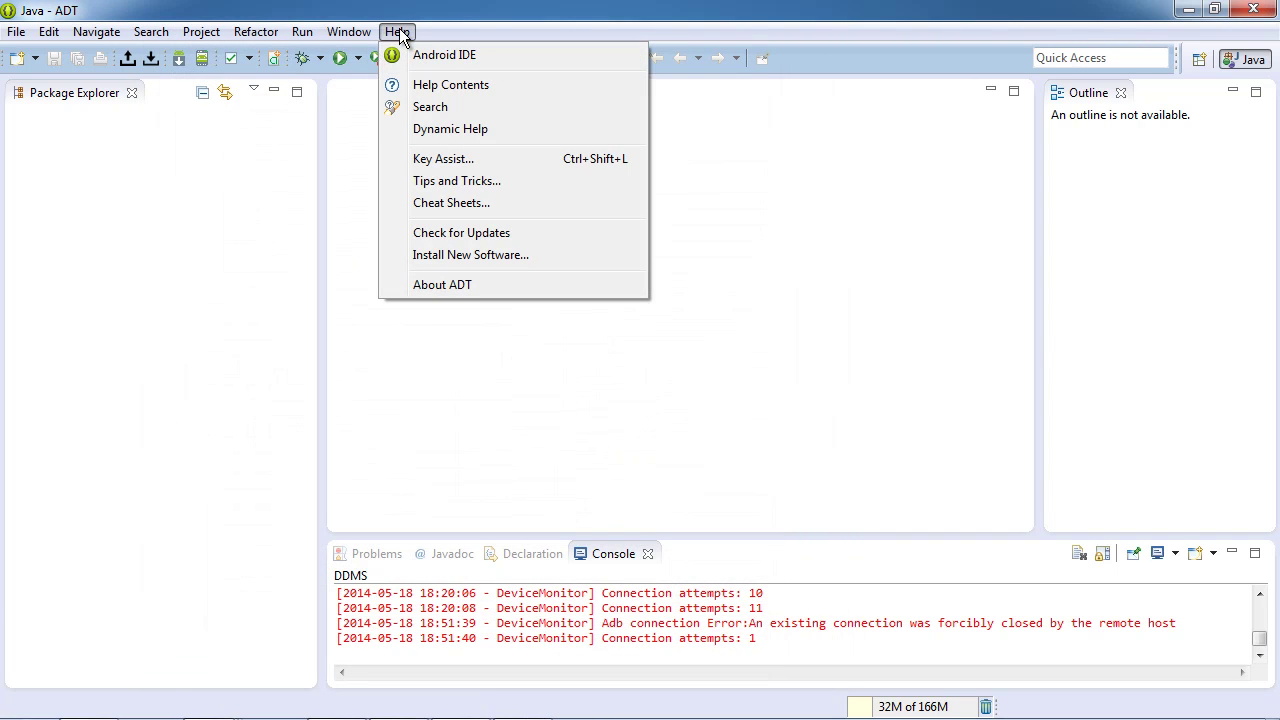
left_click(462, 235)
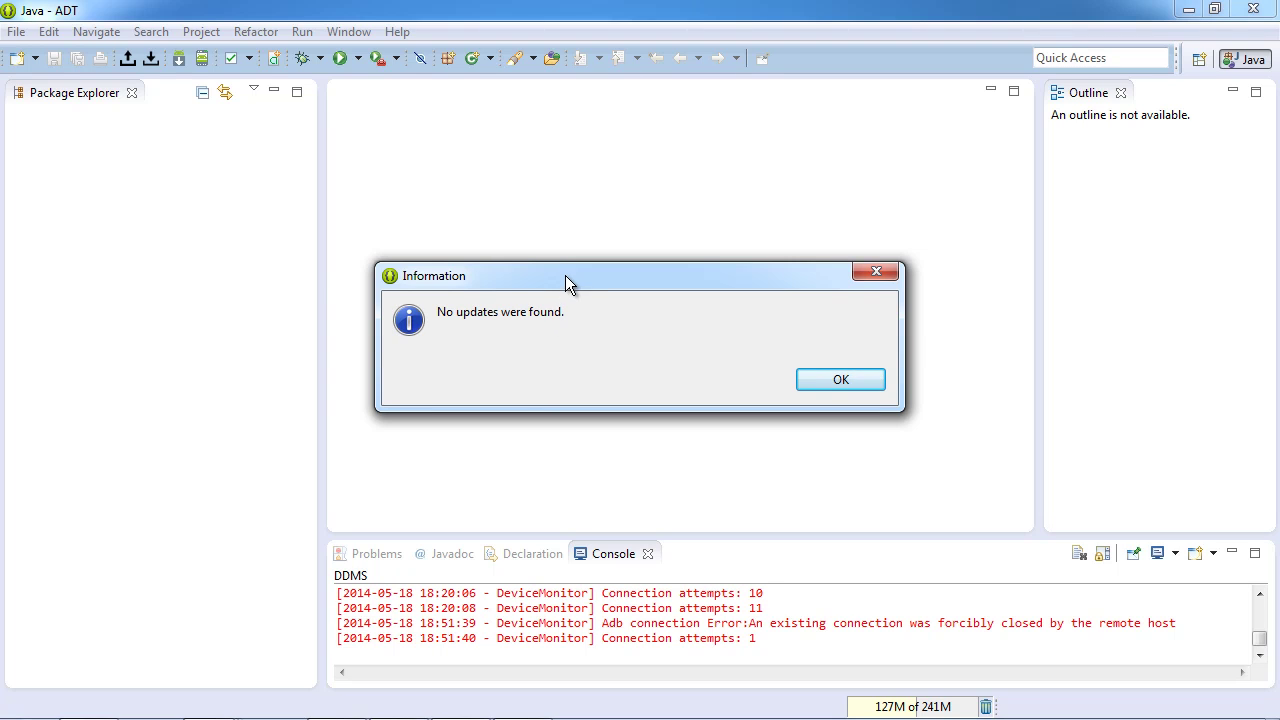
left_click_drag(565, 275, 554, 223)
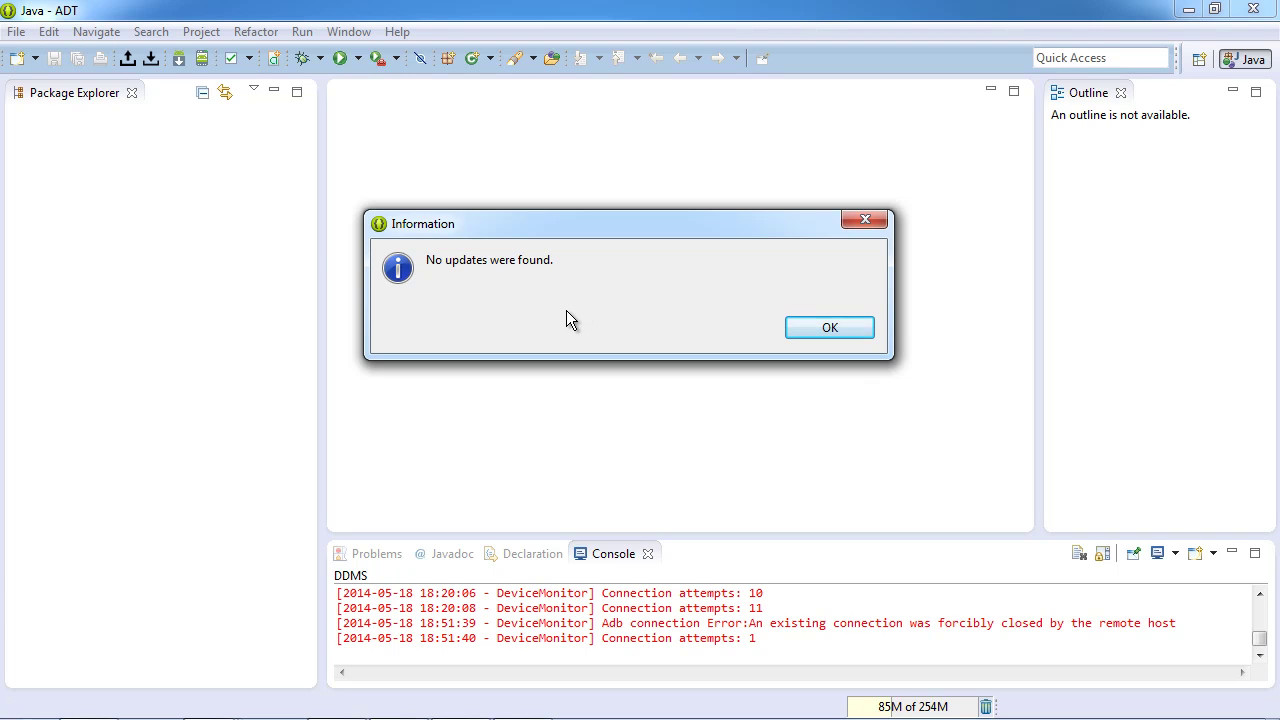
left_click(822, 330)
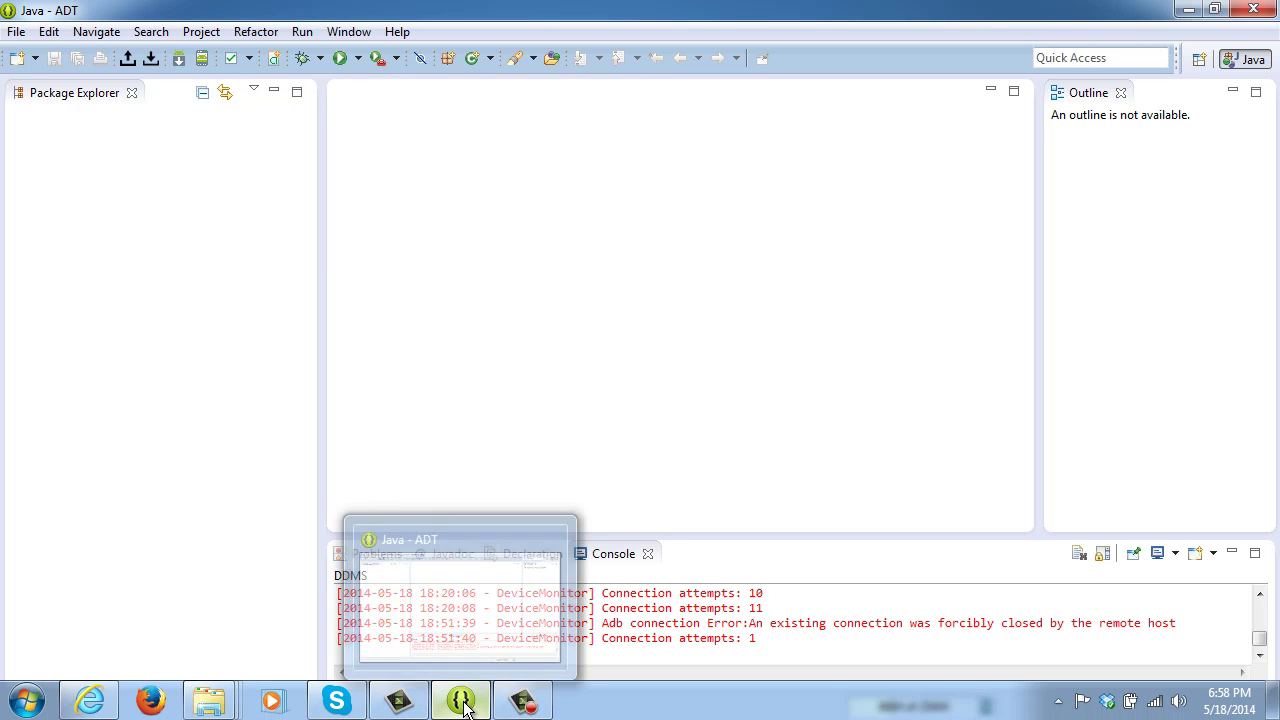
right_click(463, 705)
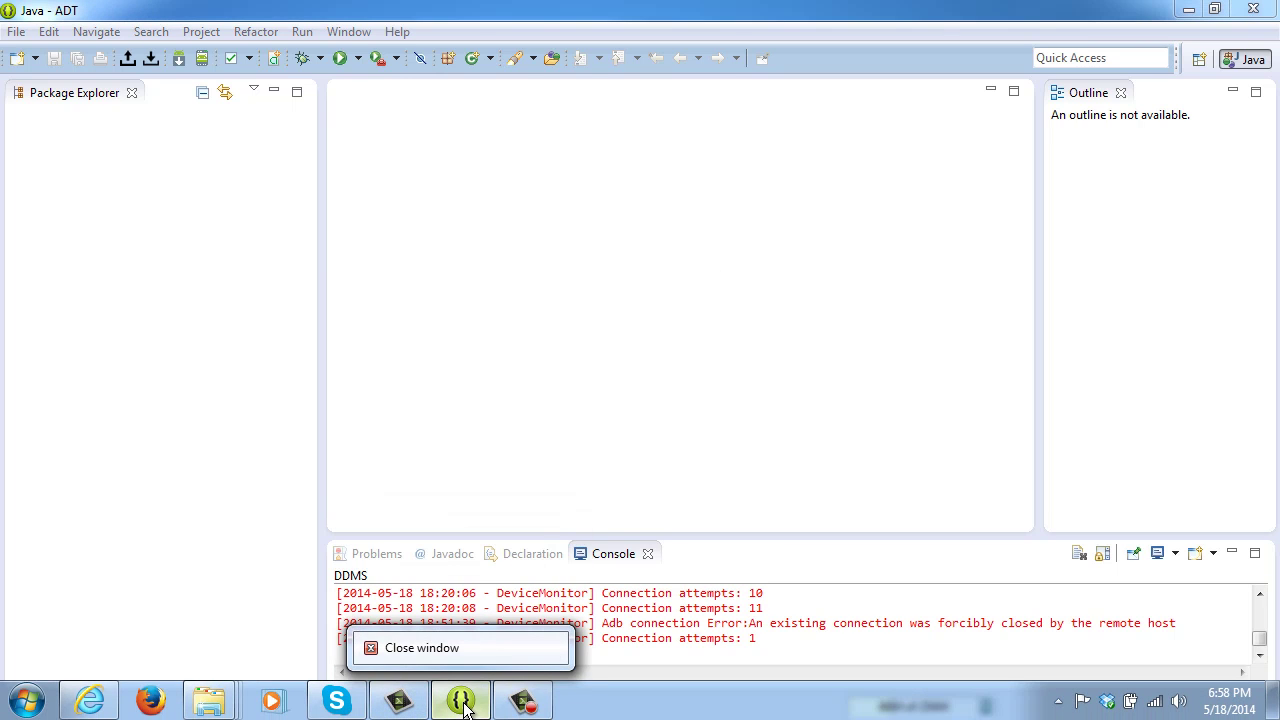
left_click(499, 242)
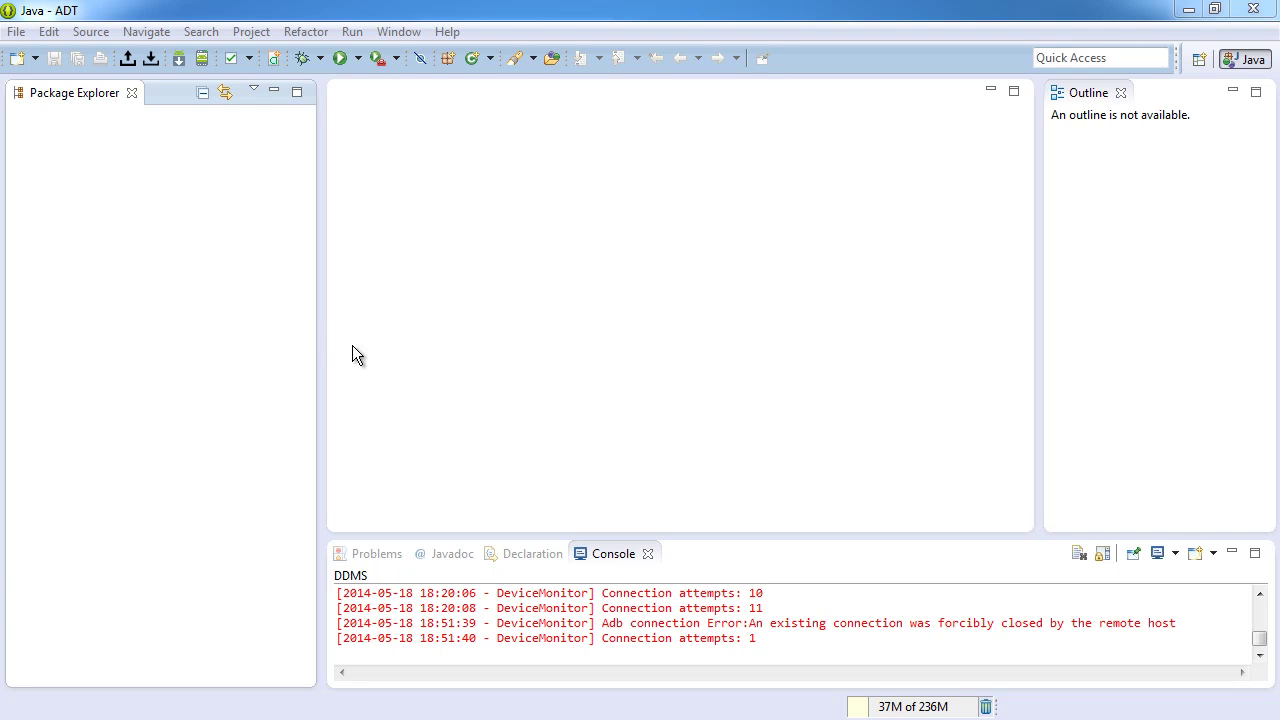
Start a new Android application project named Hello with the package name com.workingconnections.hello
left_click(17, 33)
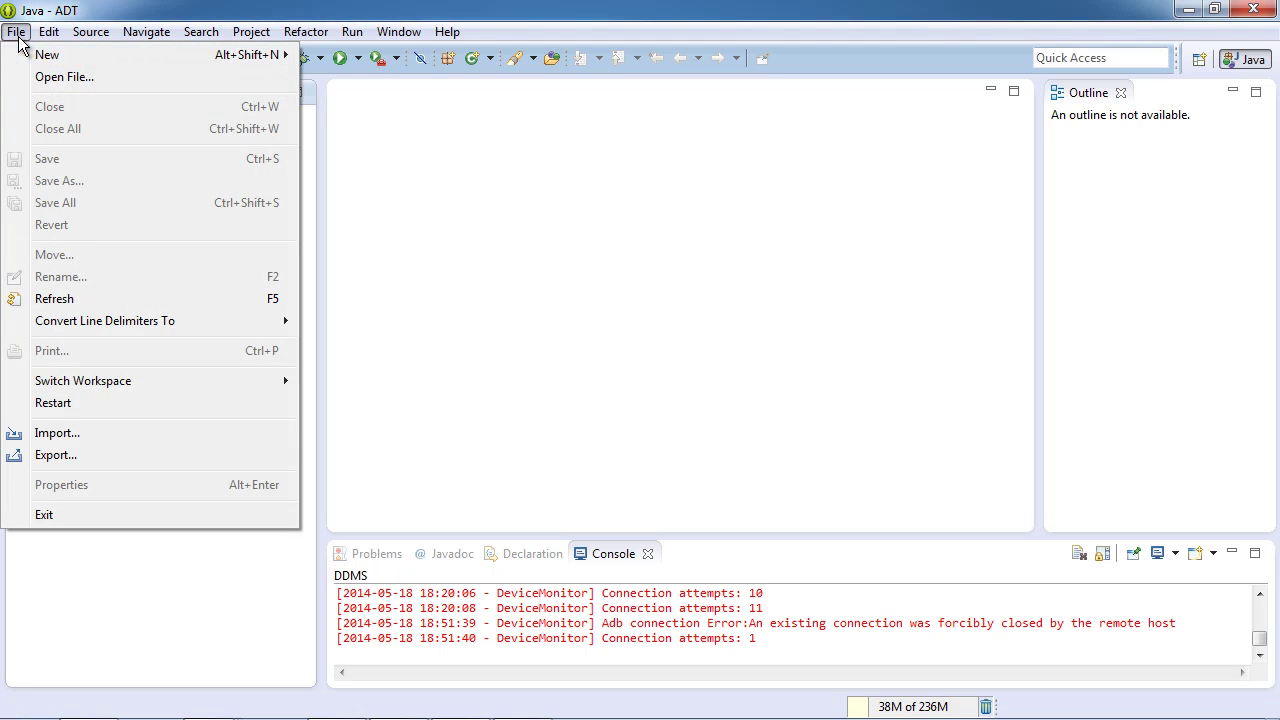
mouse_move(43, 55)
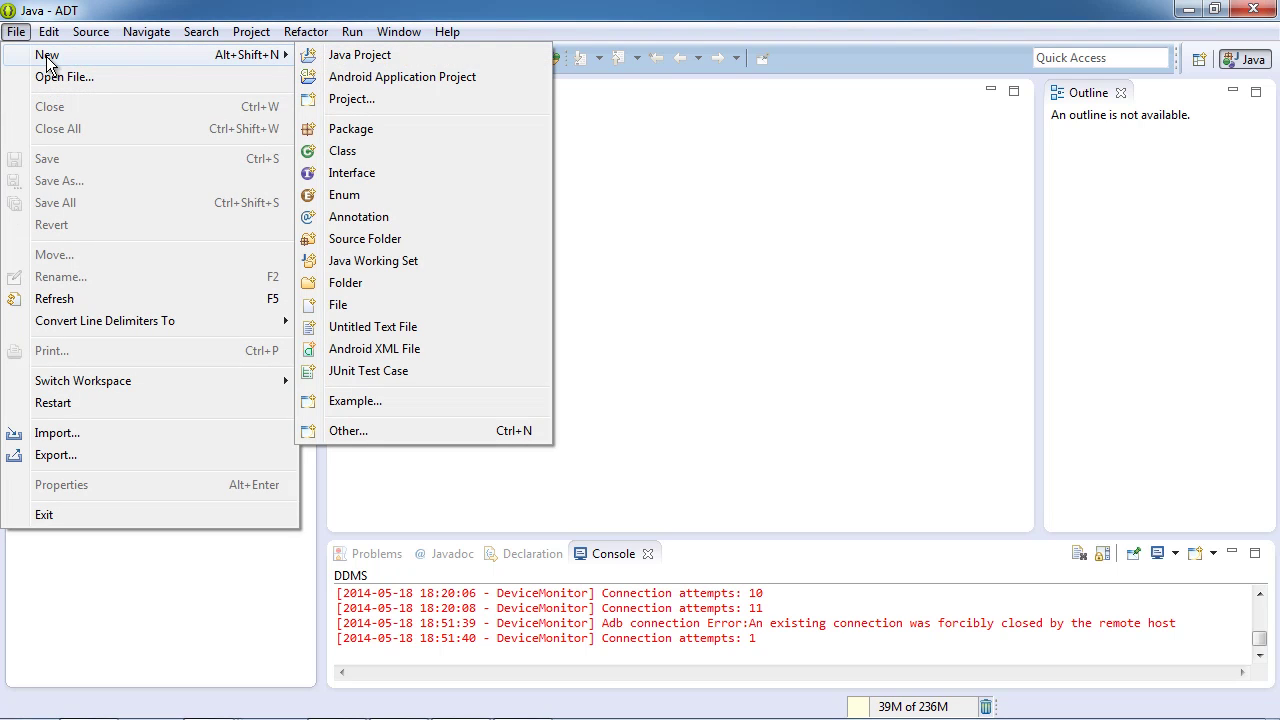
left_click(347, 80)
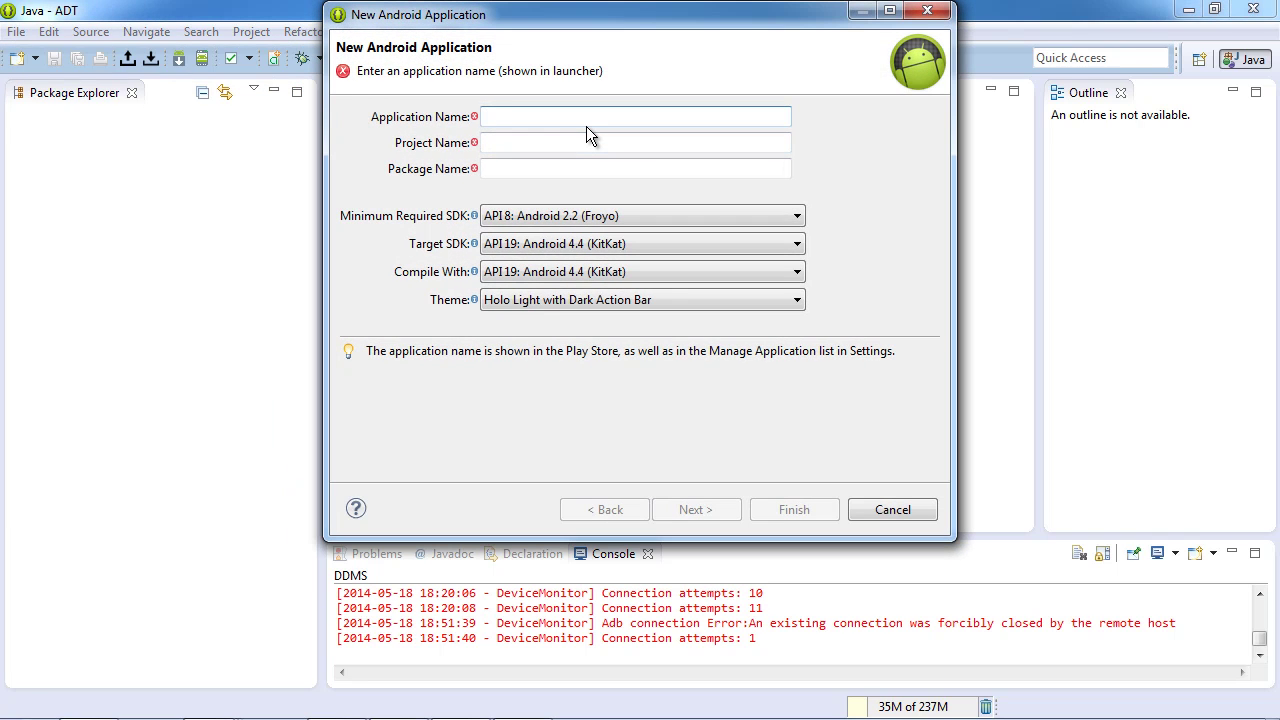
type("Hell")
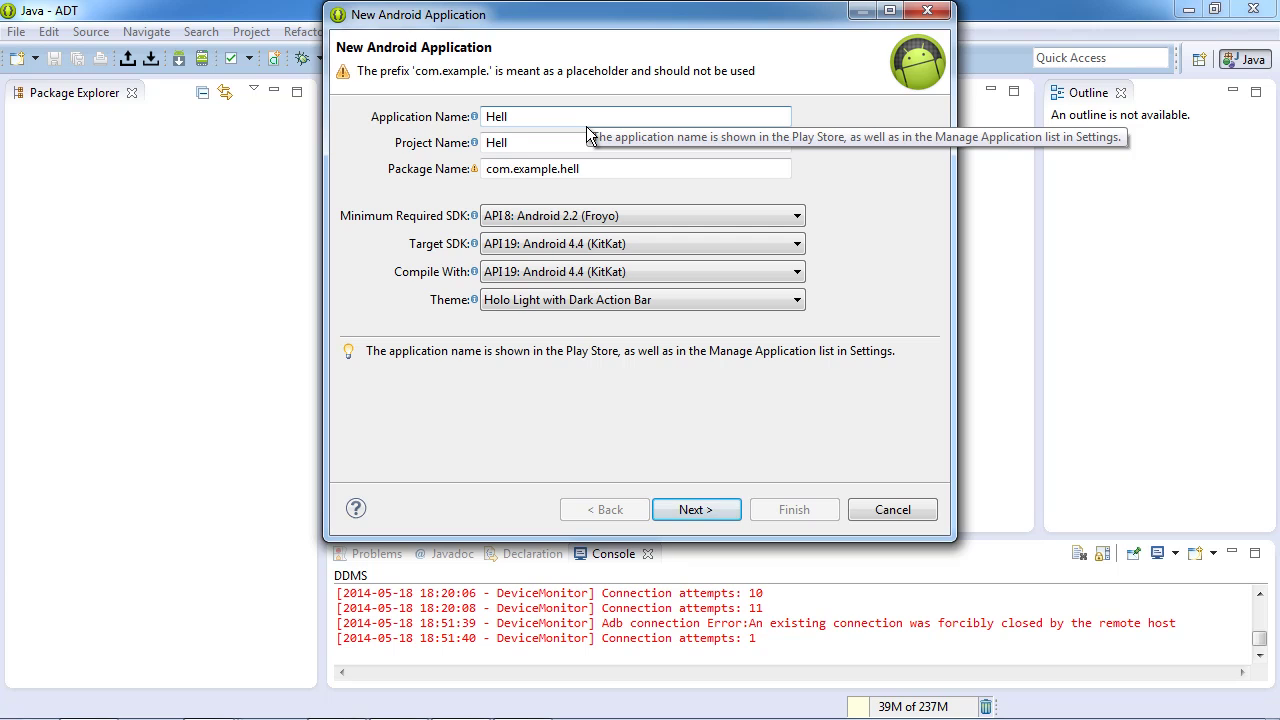
type("o")
double_click(543, 169)
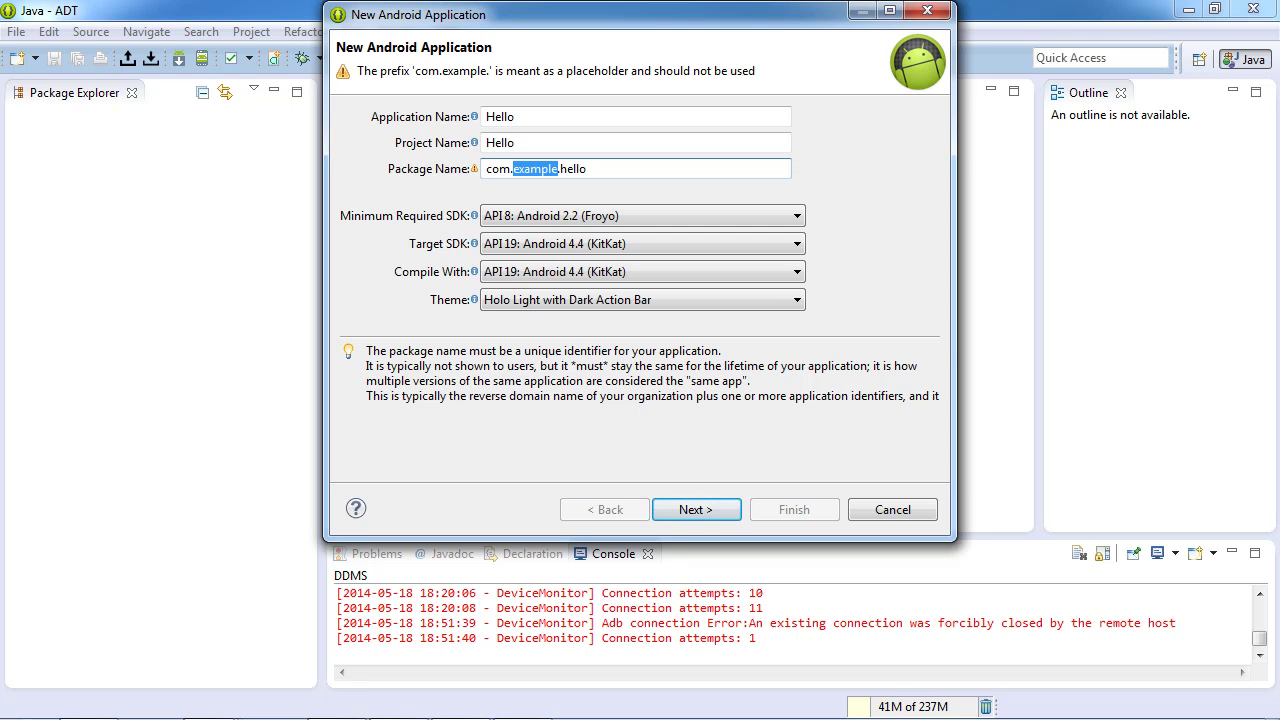
type("workingc")
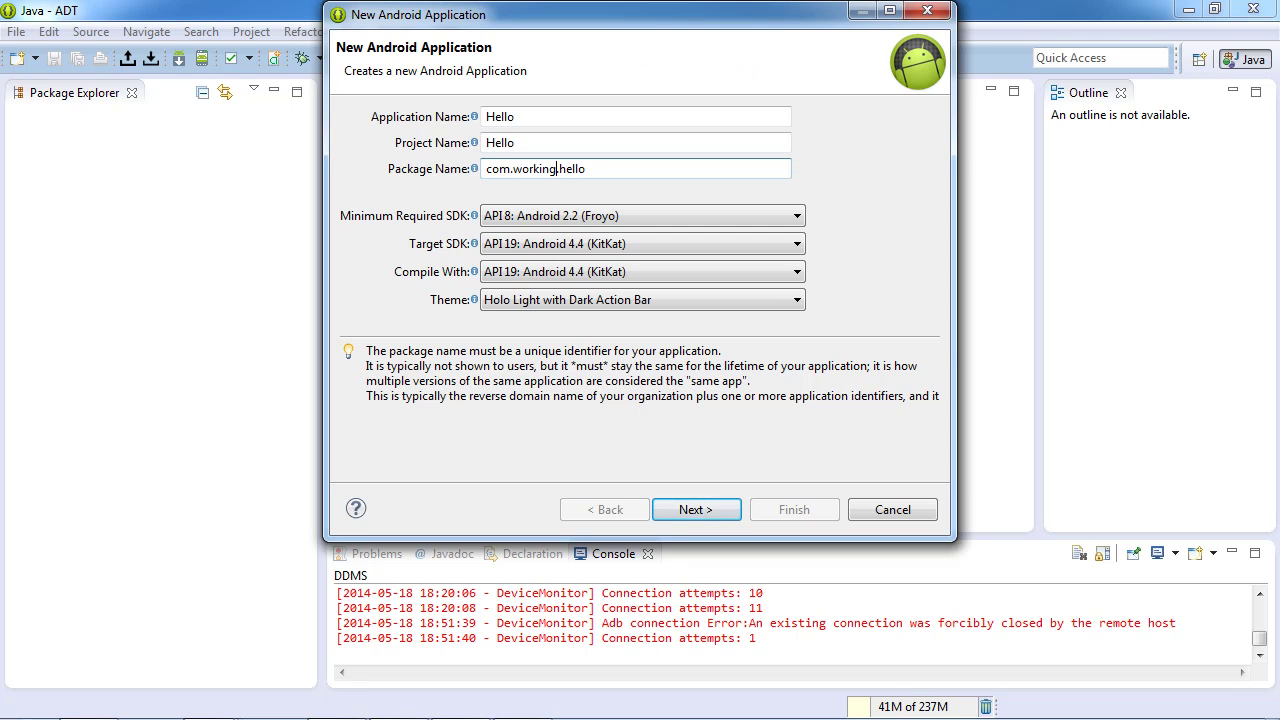
type("onnections")
Accept the default project, launcher icon and Blank Activity settings, keeping MainActivity as the activity name, and create the project
left_click(700, 509)
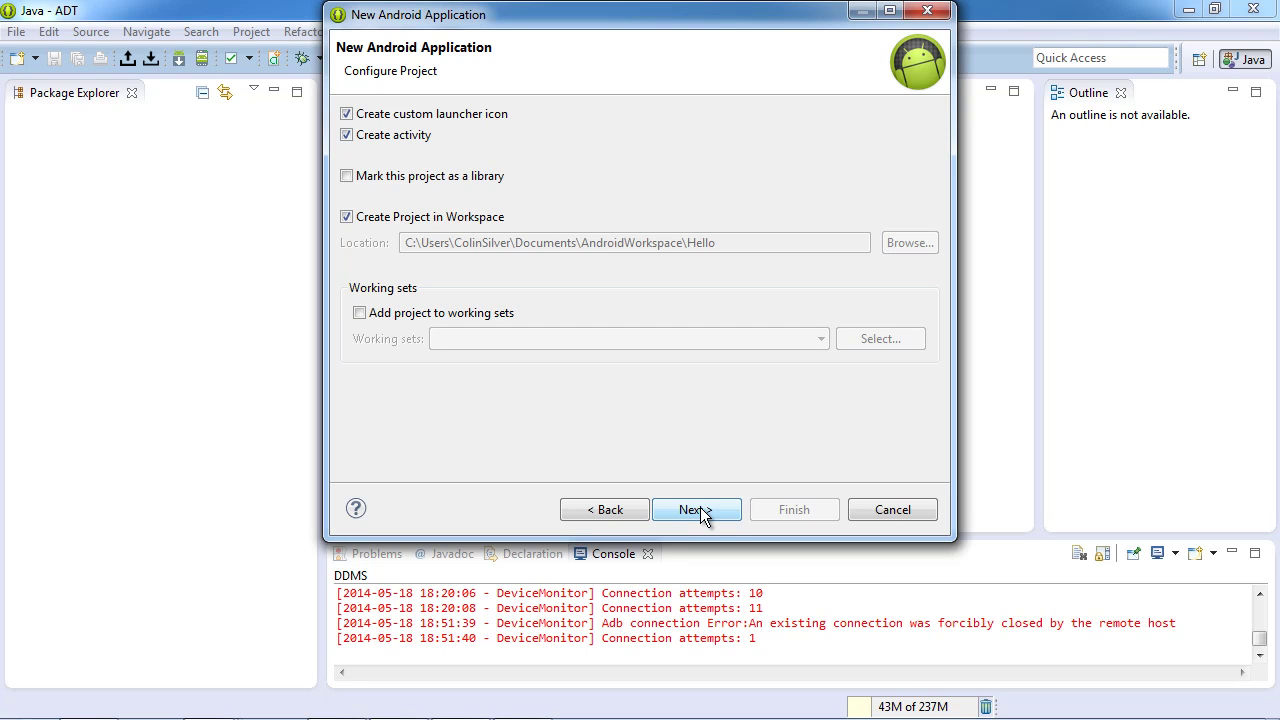
left_click(700, 510)
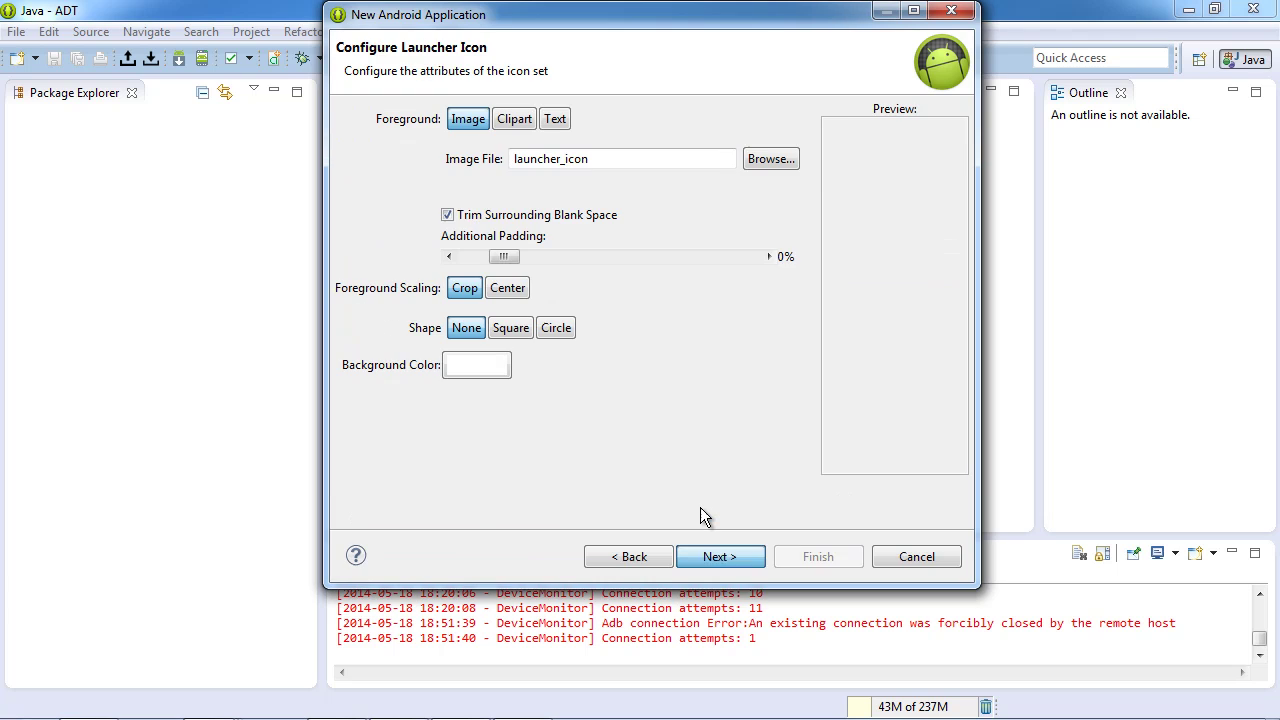
left_click(703, 562)
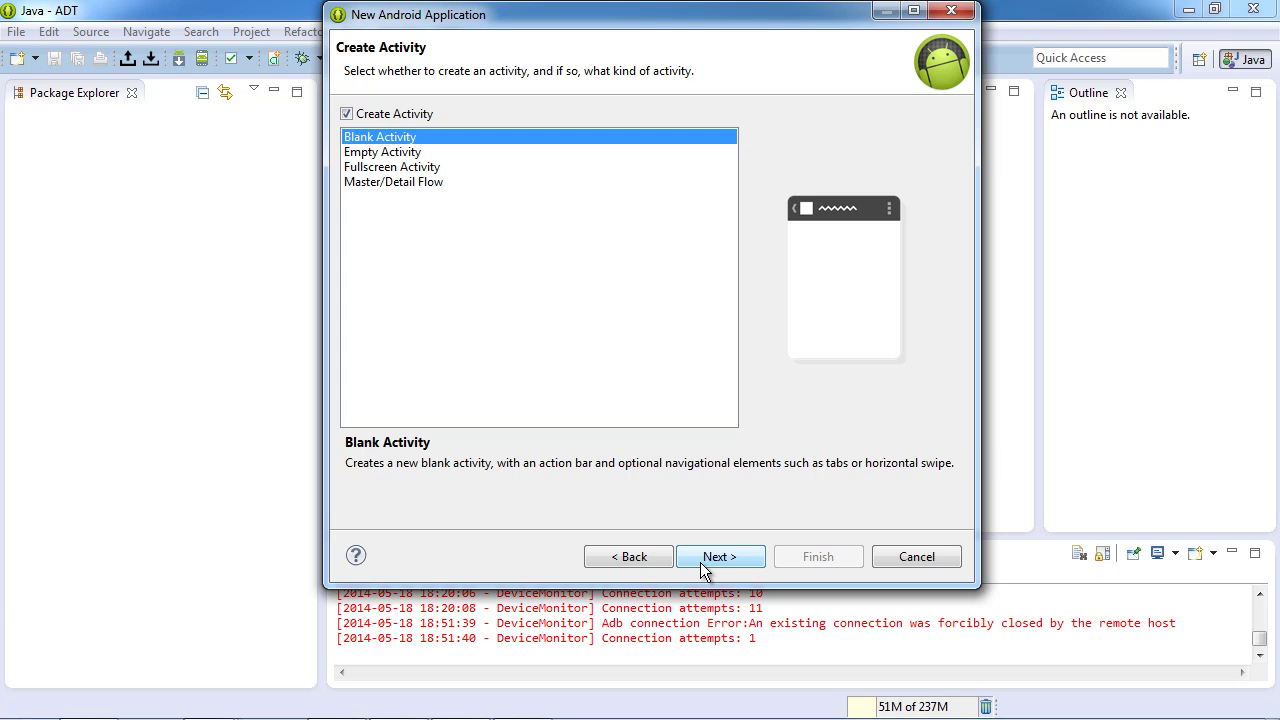
left_click(700, 562)
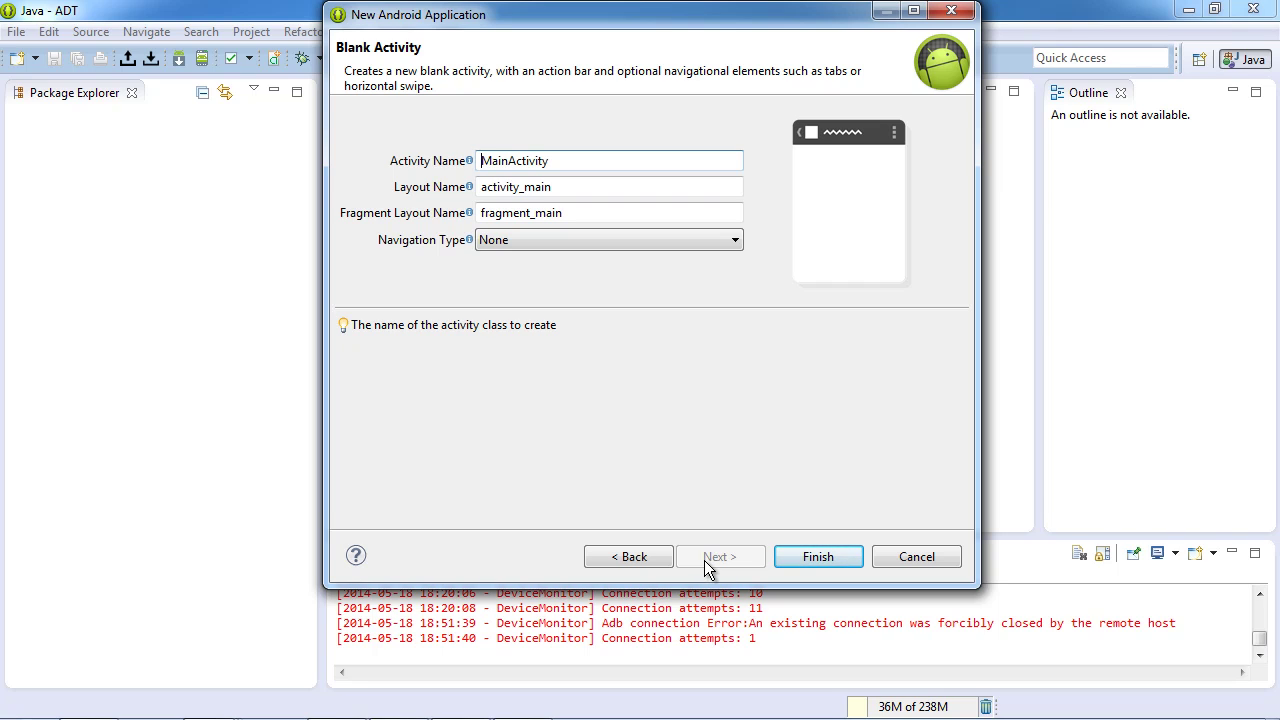
left_click(804, 552)
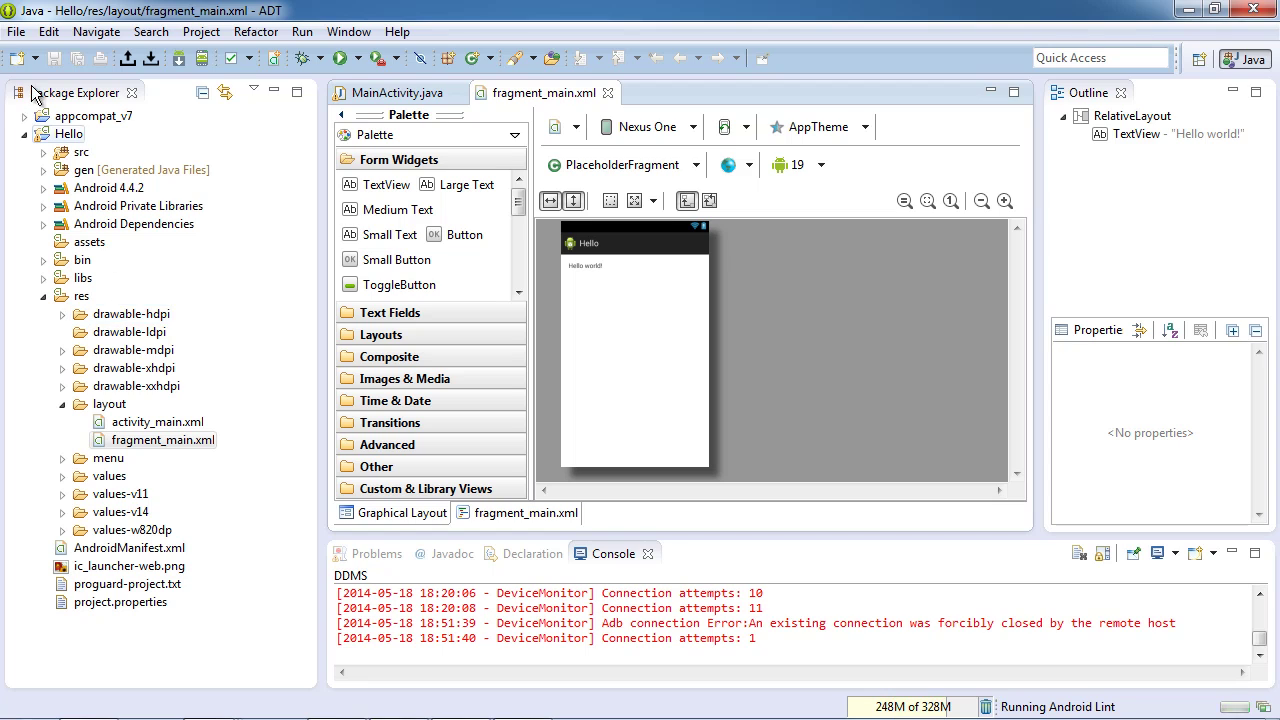
Expand the Hello project's src folder and its com.workingconnections.hello package, and select MainActivity.java
left_click(70, 136)
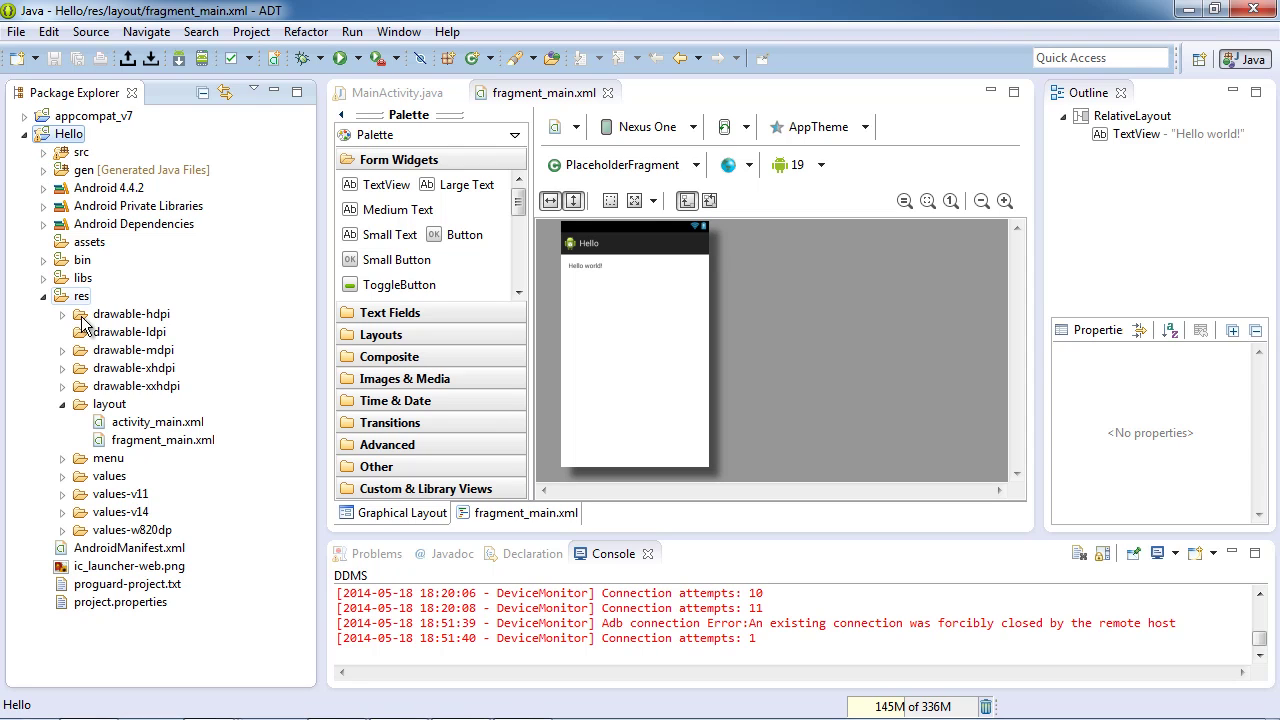
left_click(43, 153)
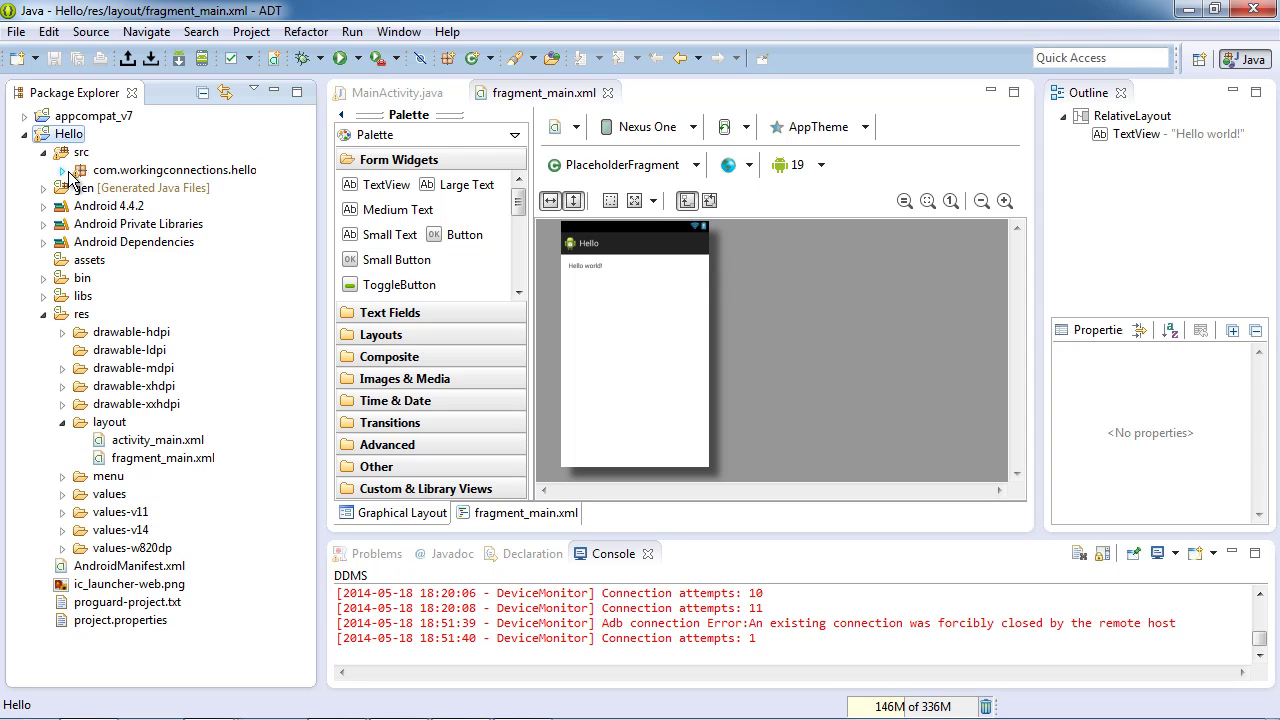
left_click(61, 170)
left_click(140, 190)
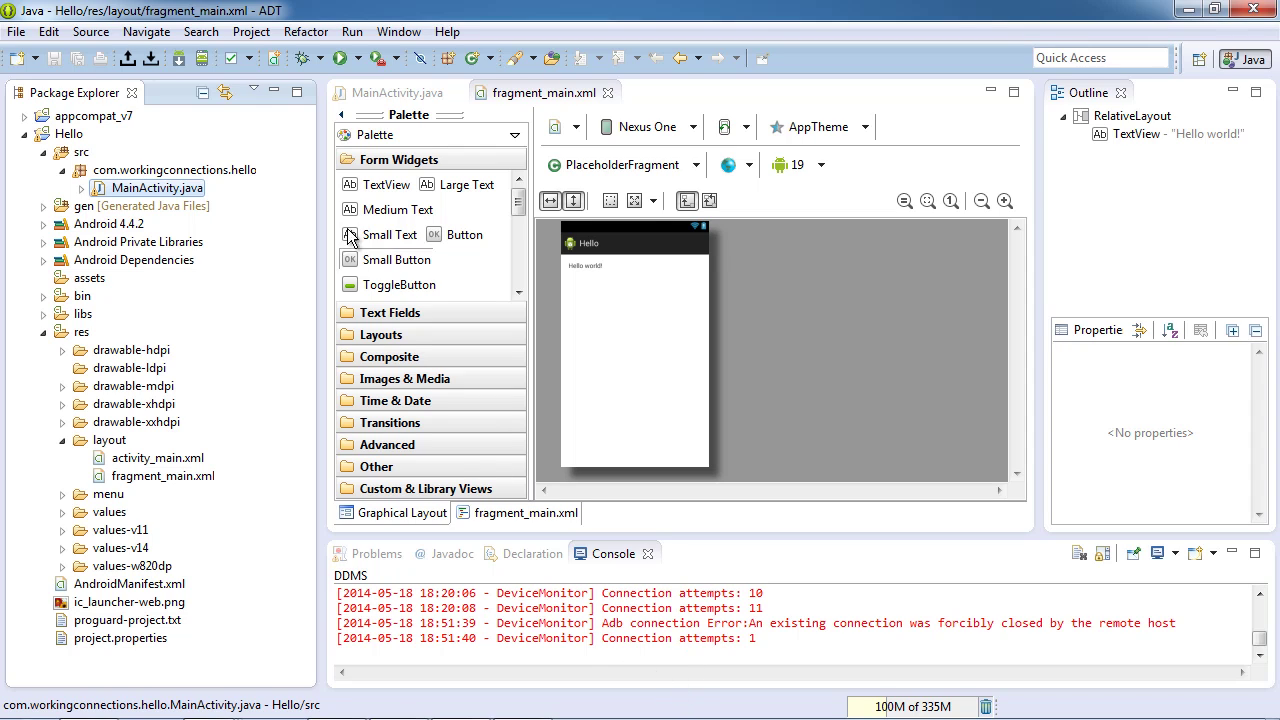
Try to run the Hello project as an Android application, declining to add a virtual device and cancelling the device choice
left_click(68, 135)
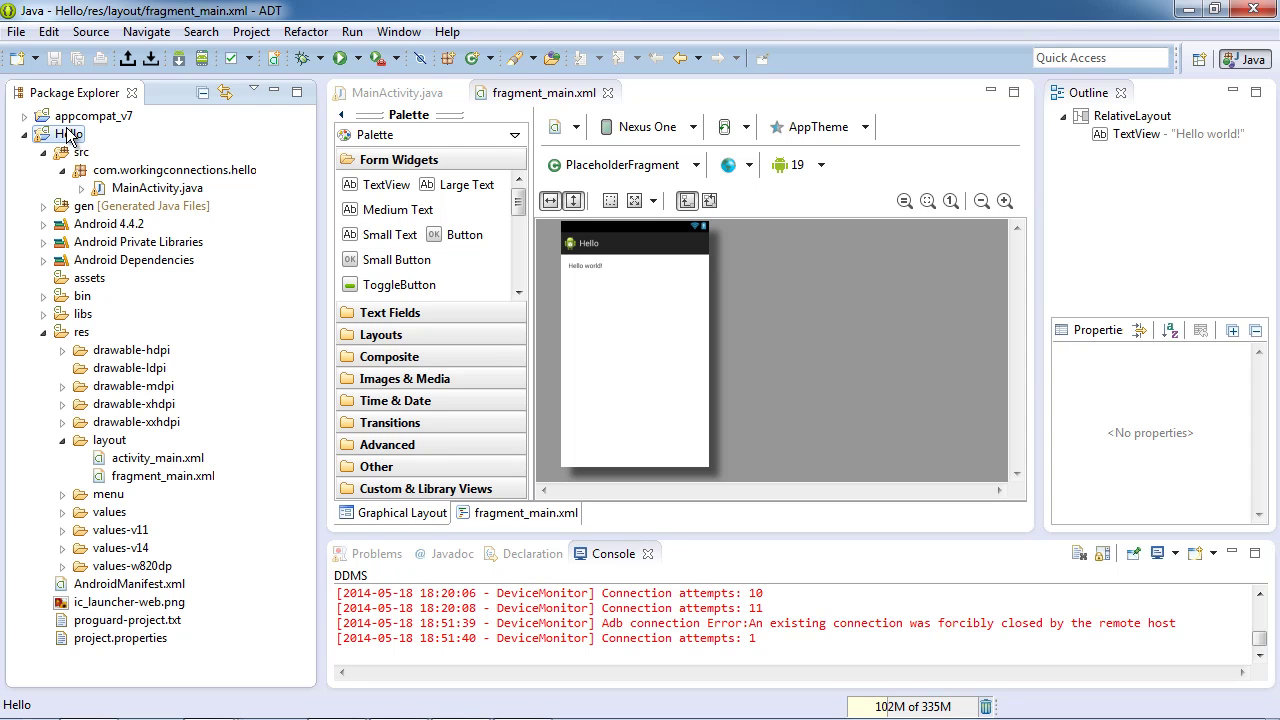
right_click(70, 142)
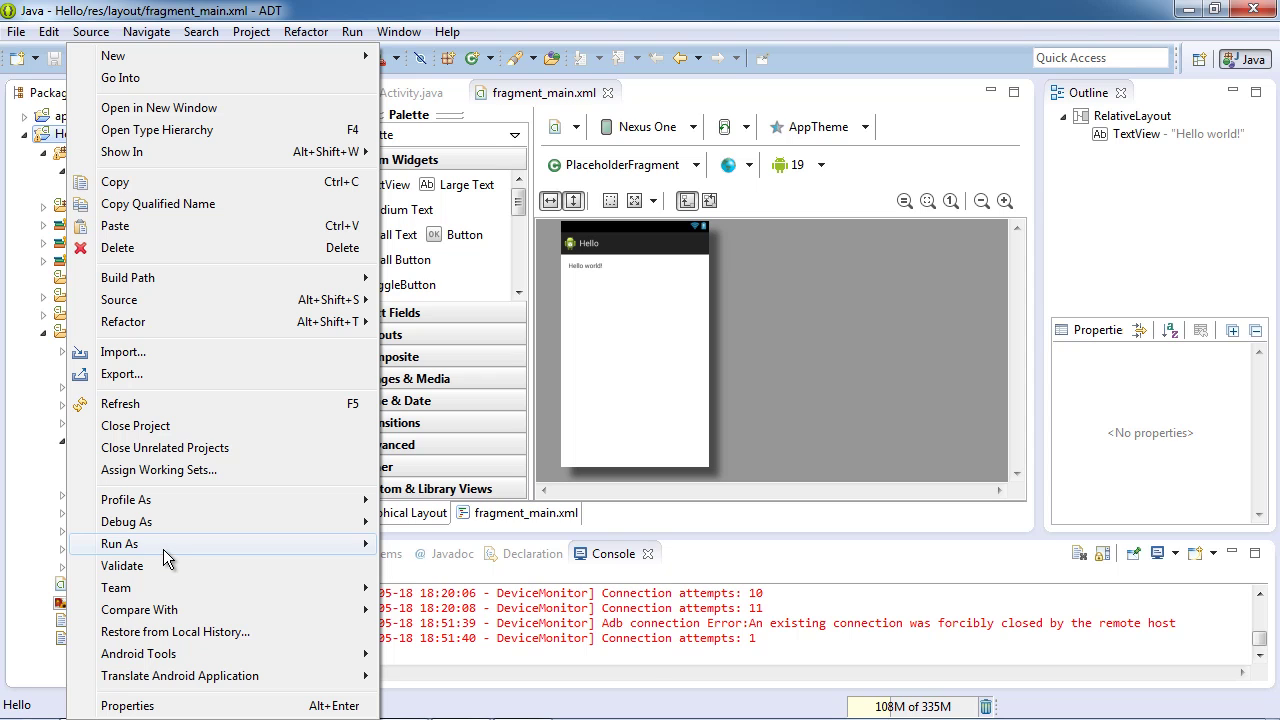
mouse_move(163, 549)
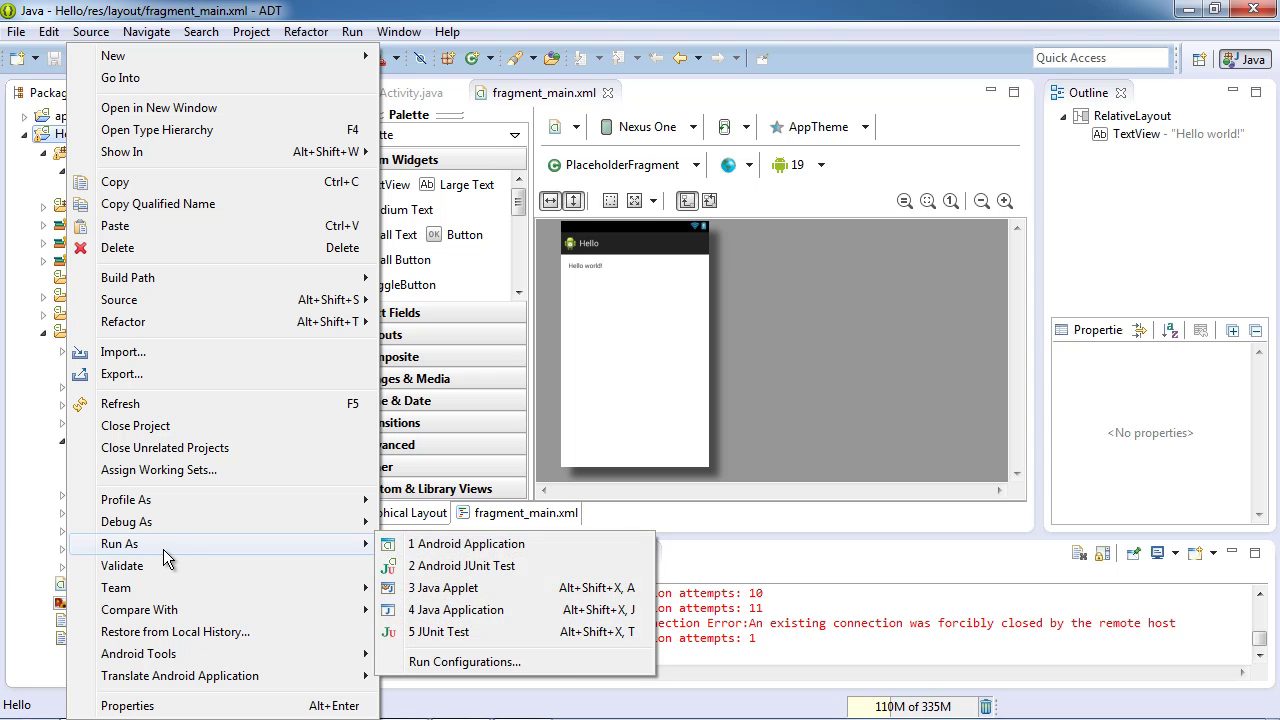
left_click(487, 553)
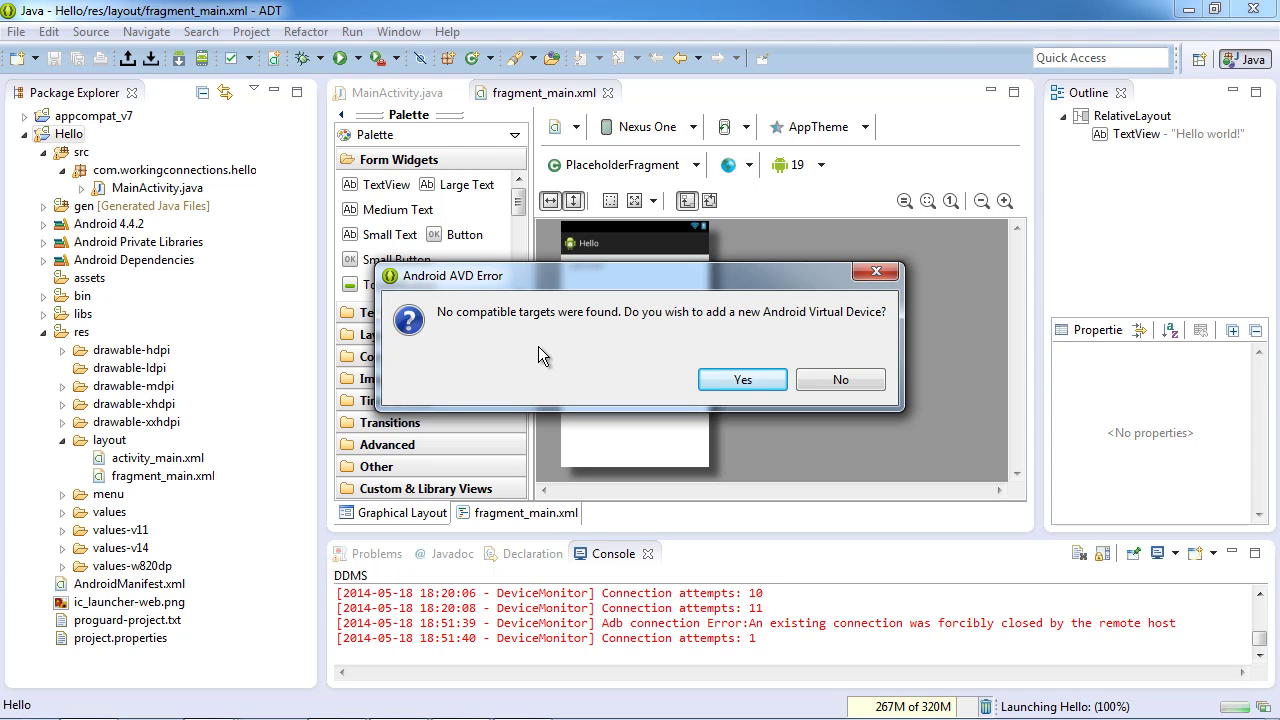
left_click(833, 384)
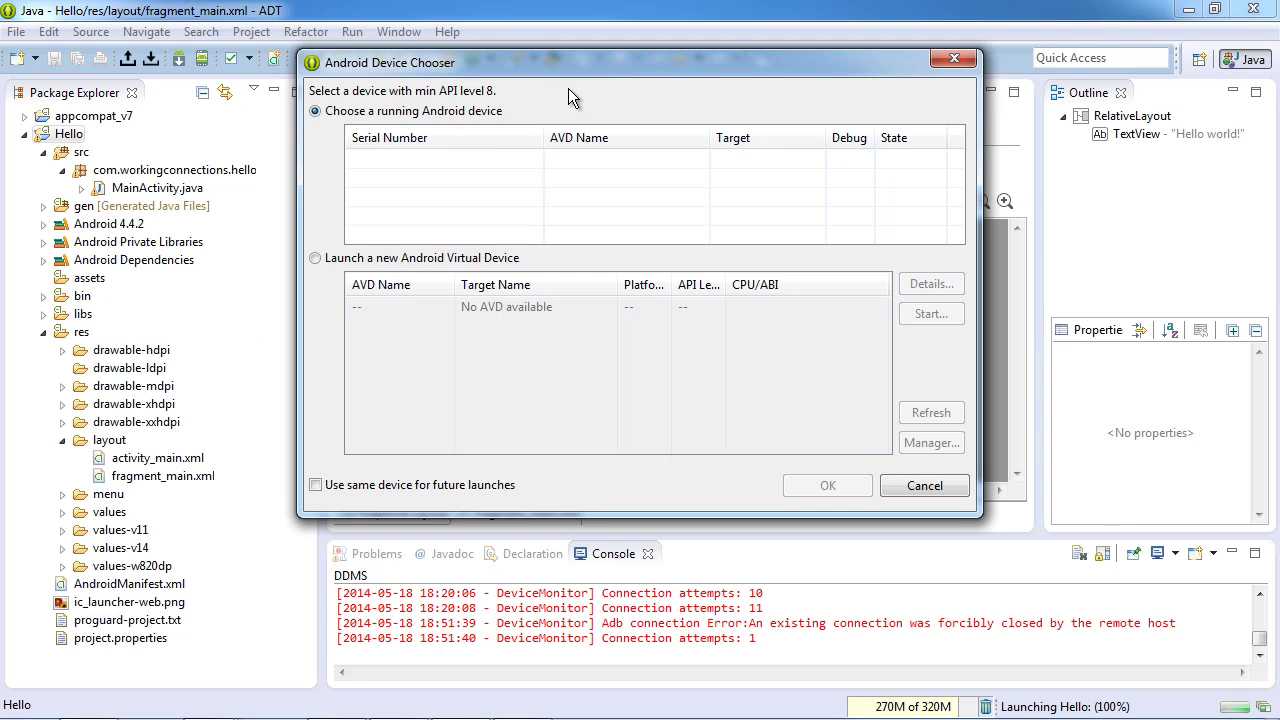
left_click(887, 486)
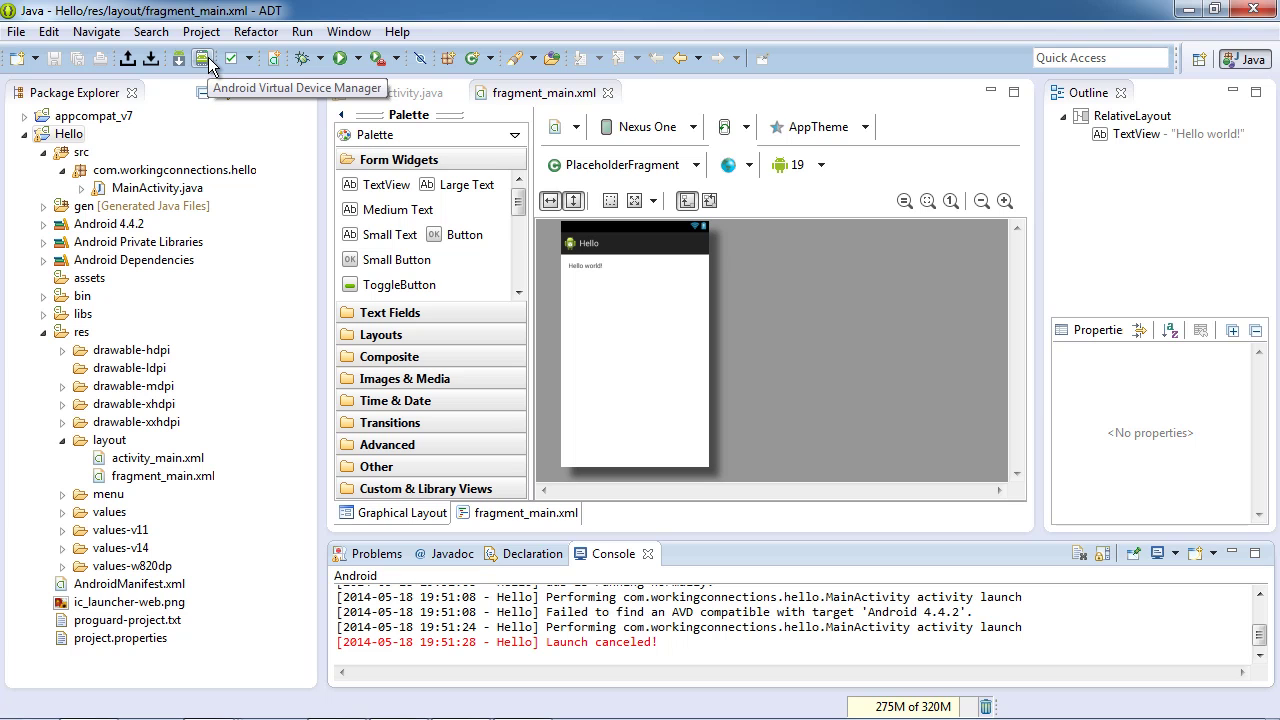
Define a new virtual device named TestDevice using Nexus One, target Android 4.4.2 - API Level 19 and CPU ARM (armeabi-v7a)
left_click(204, 59)
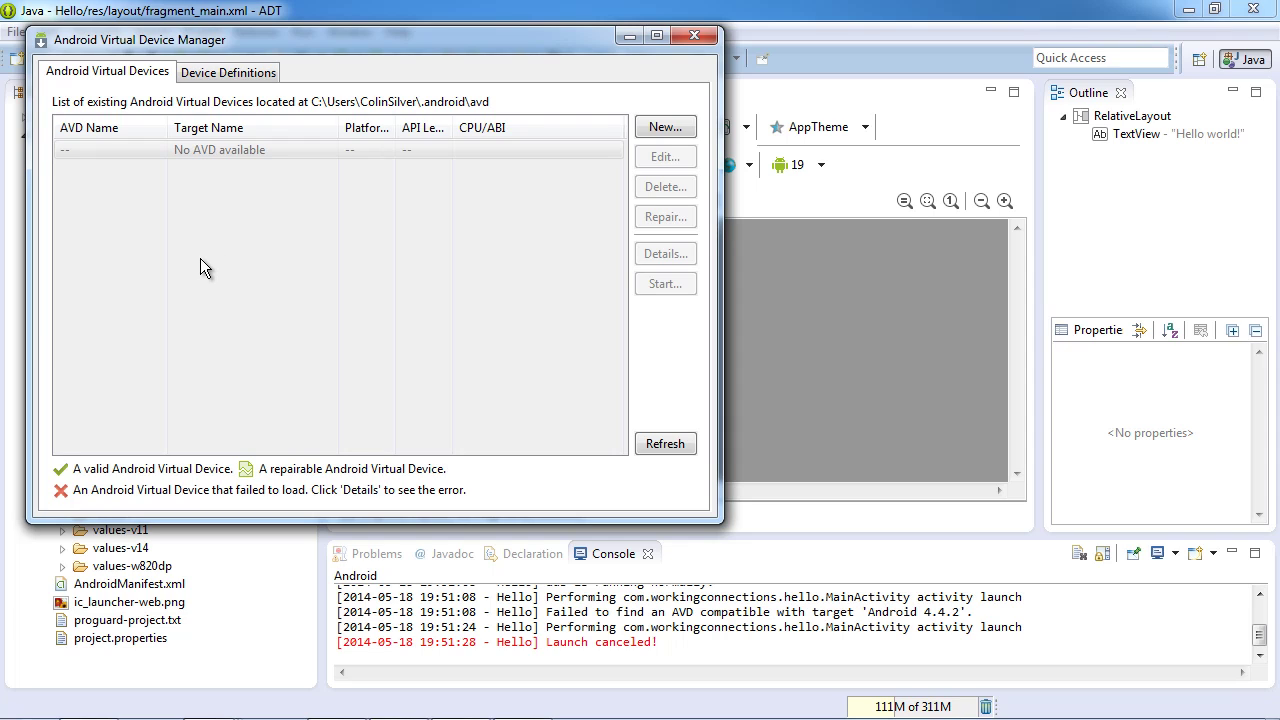
left_click_drag(360, 47, 422, 64)
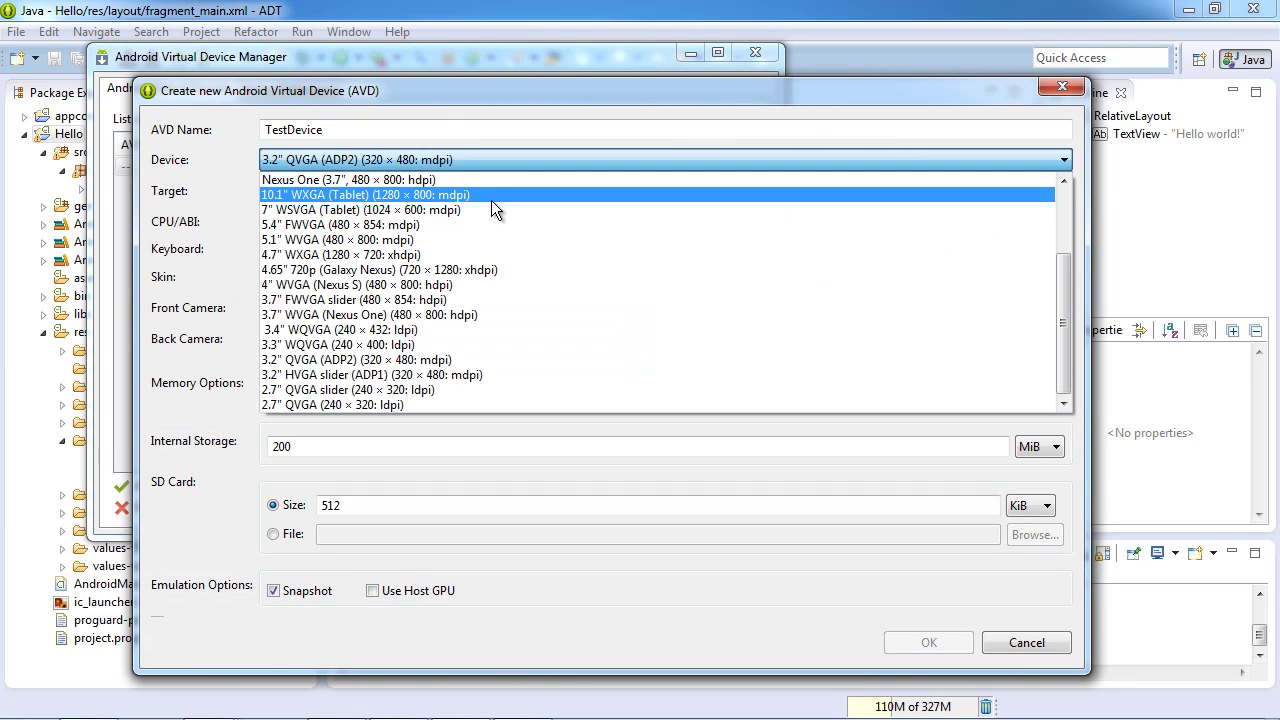
left_click(473, 182)
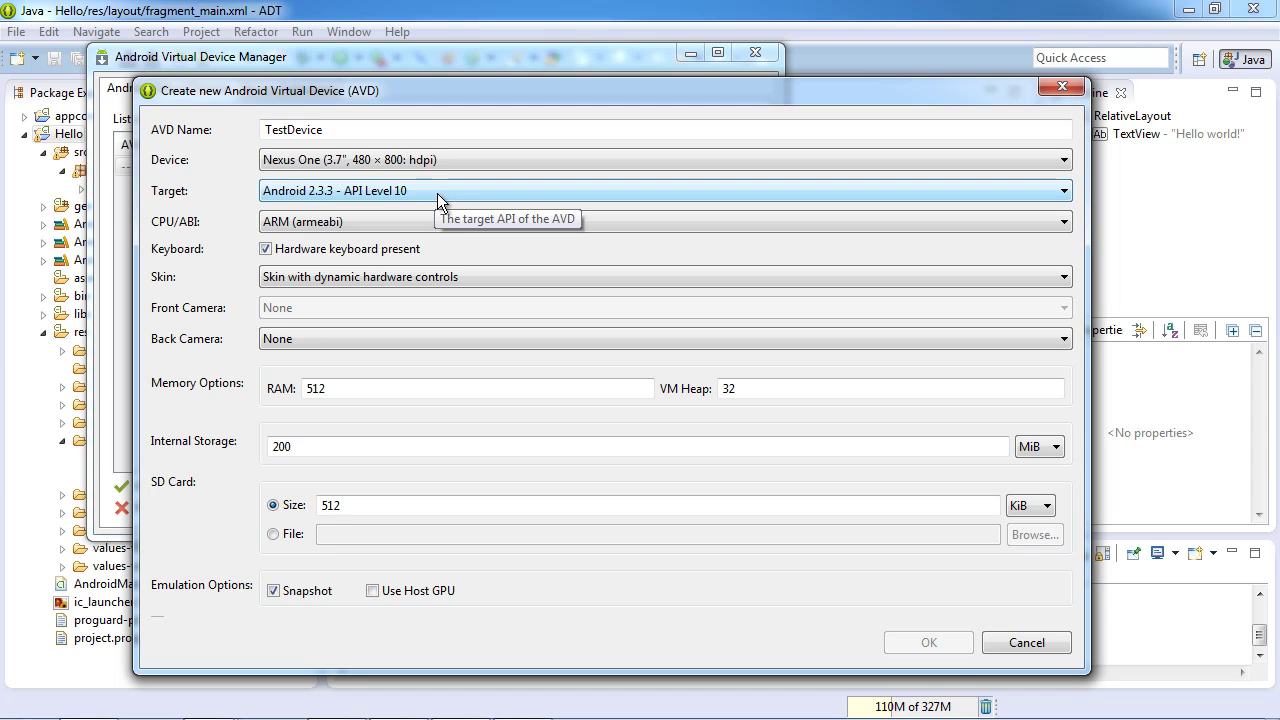
left_click(437, 193)
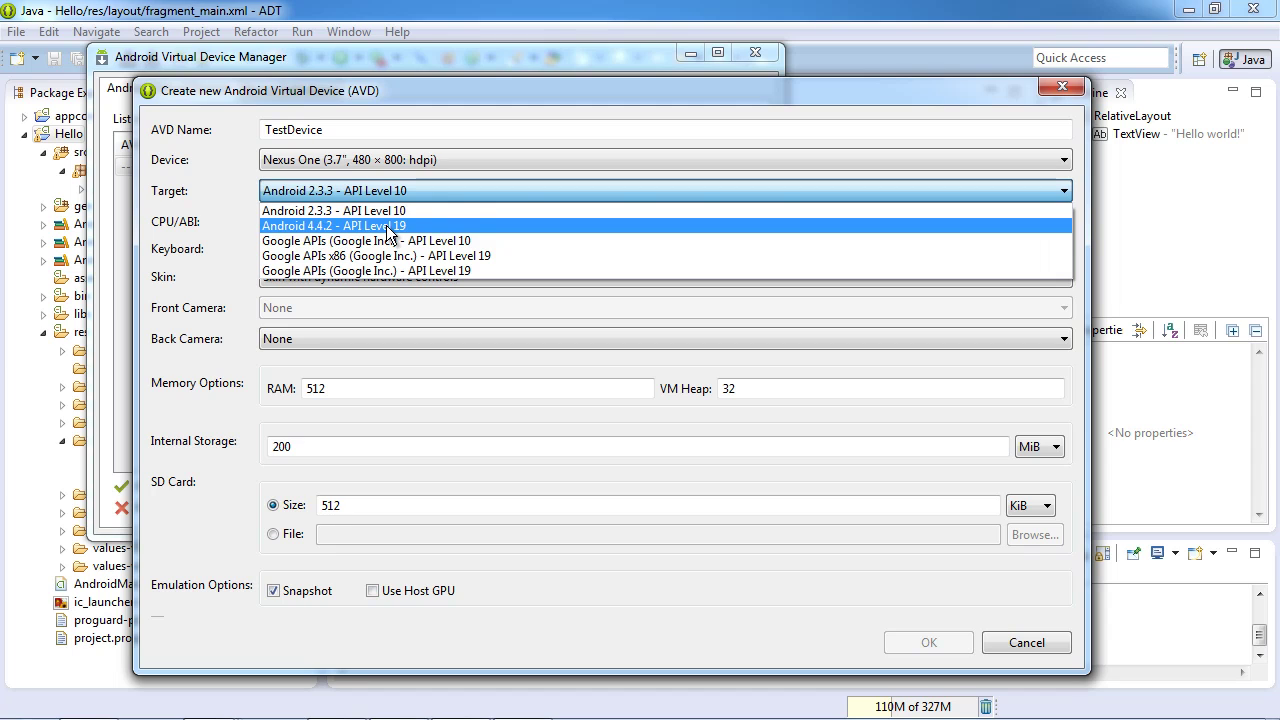
left_click(386, 226)
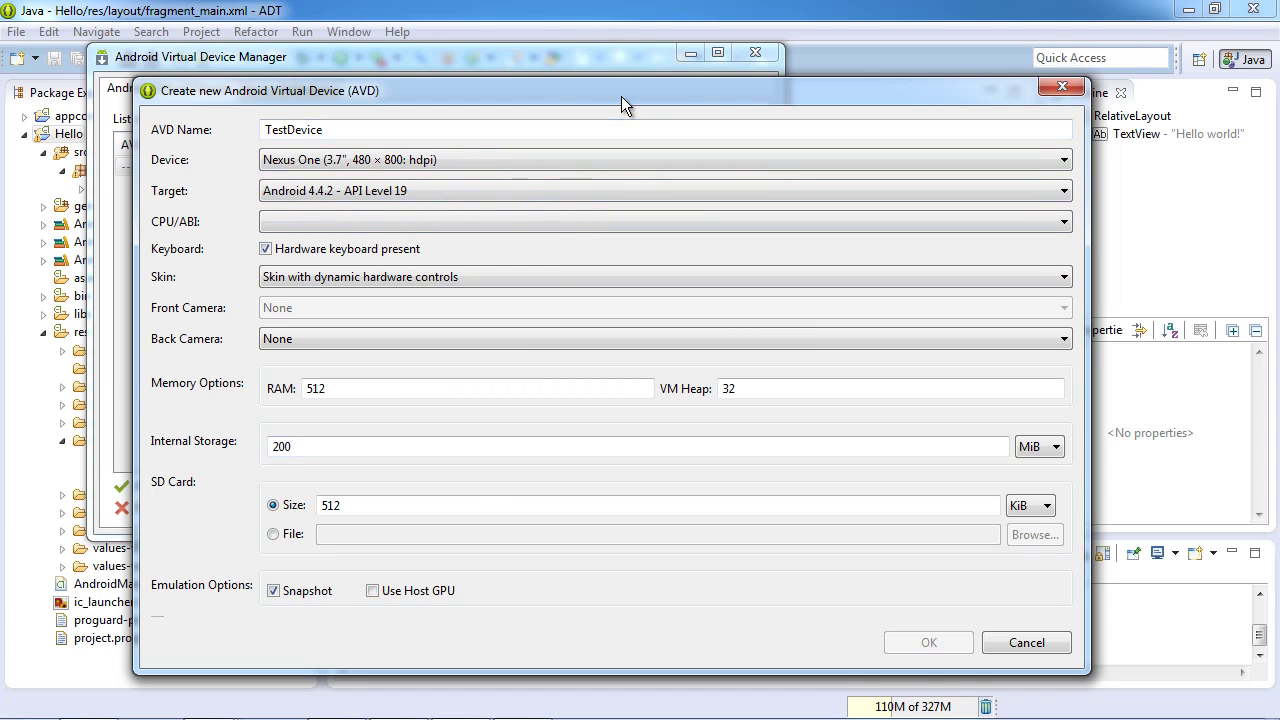
left_click(414, 220)
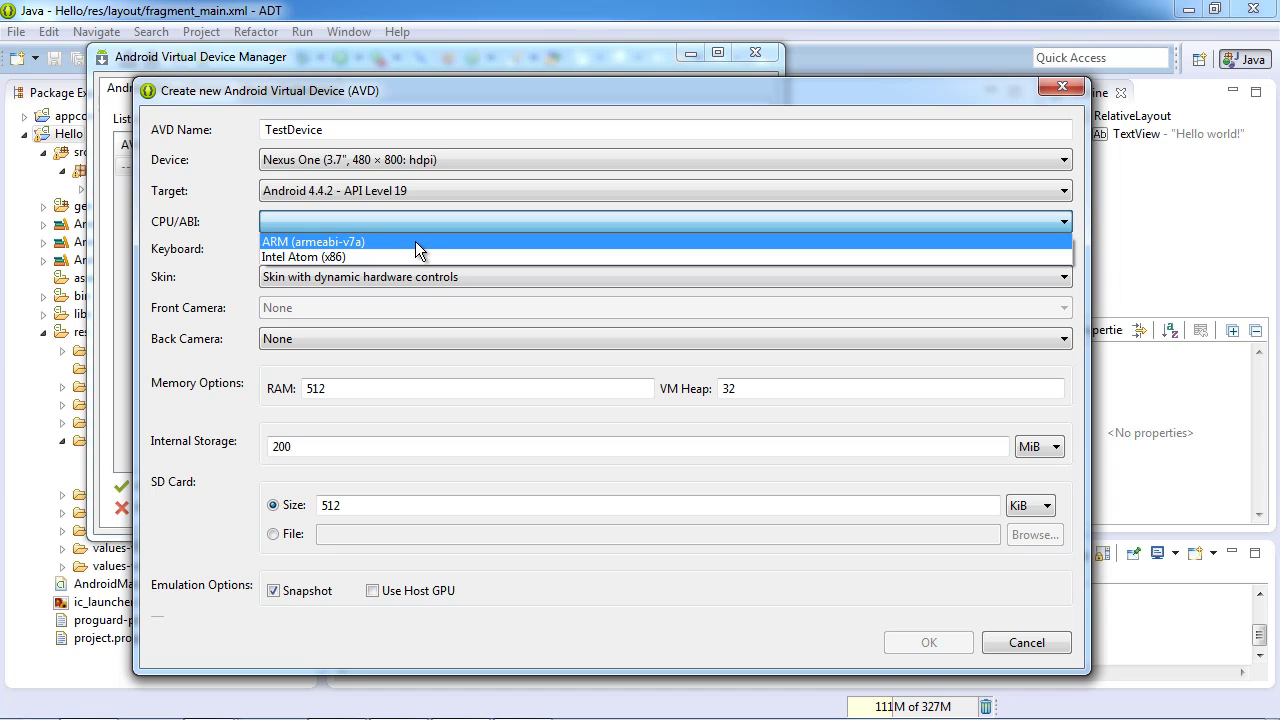
left_click(415, 242)
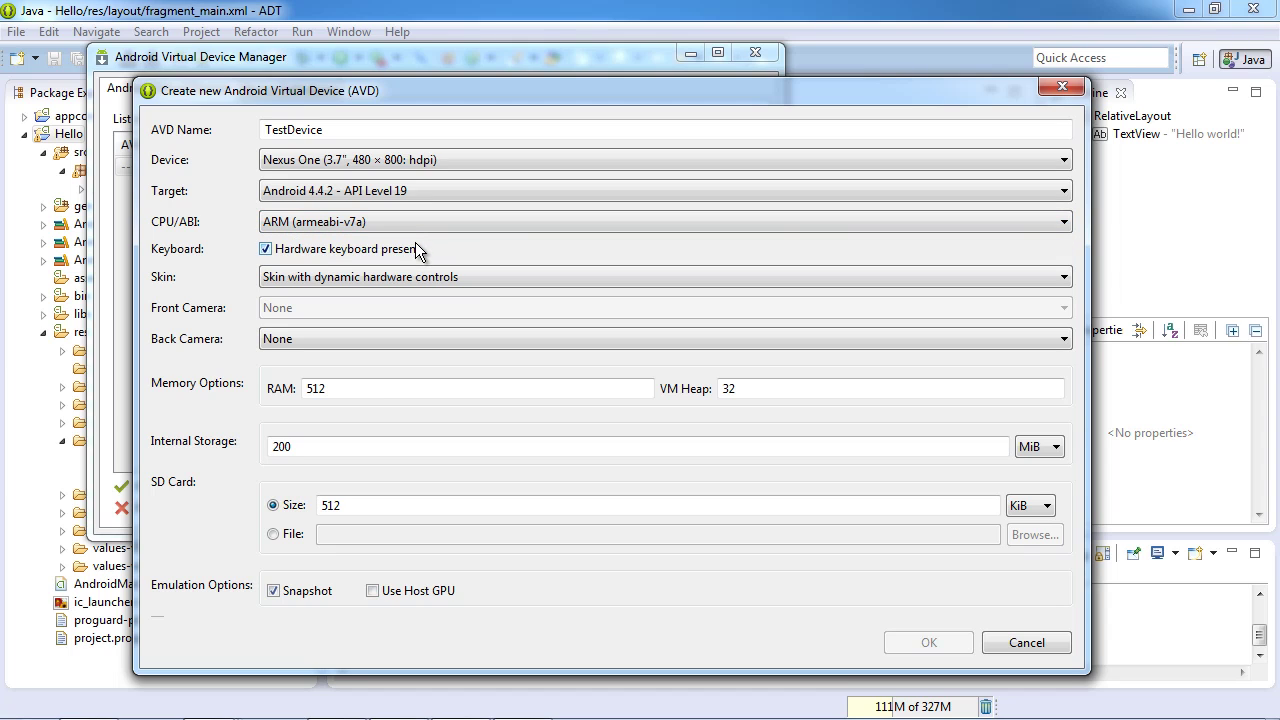
Set the virtual device to No skin, turn off Snapshot, and make the SD card size 512 MiB
left_click(507, 277)
left_click(460, 315)
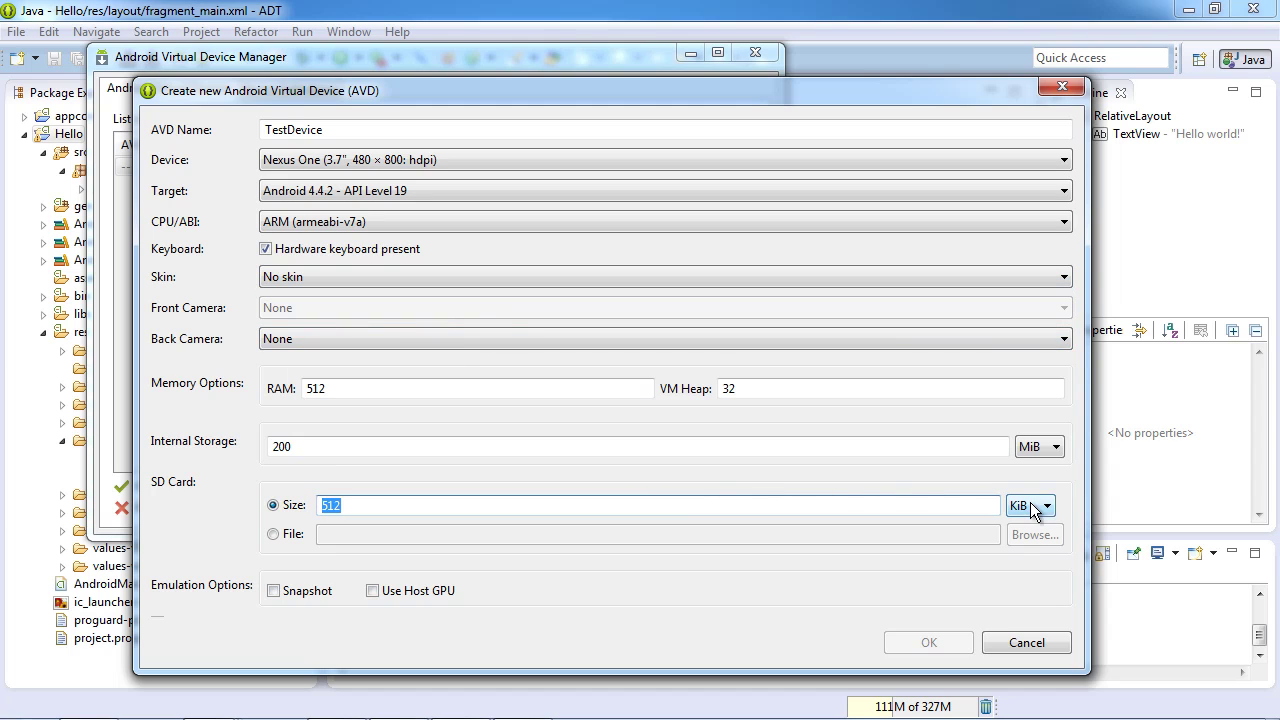
left_click(1032, 508)
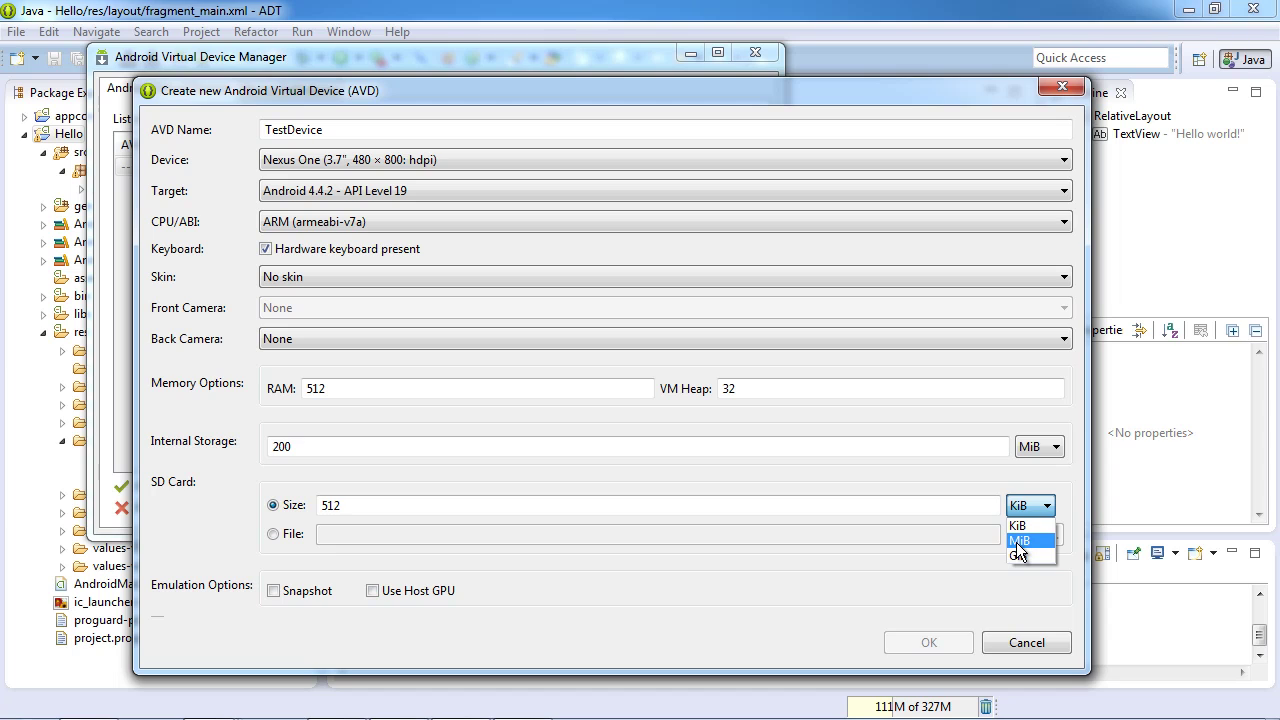
left_click(1018, 541)
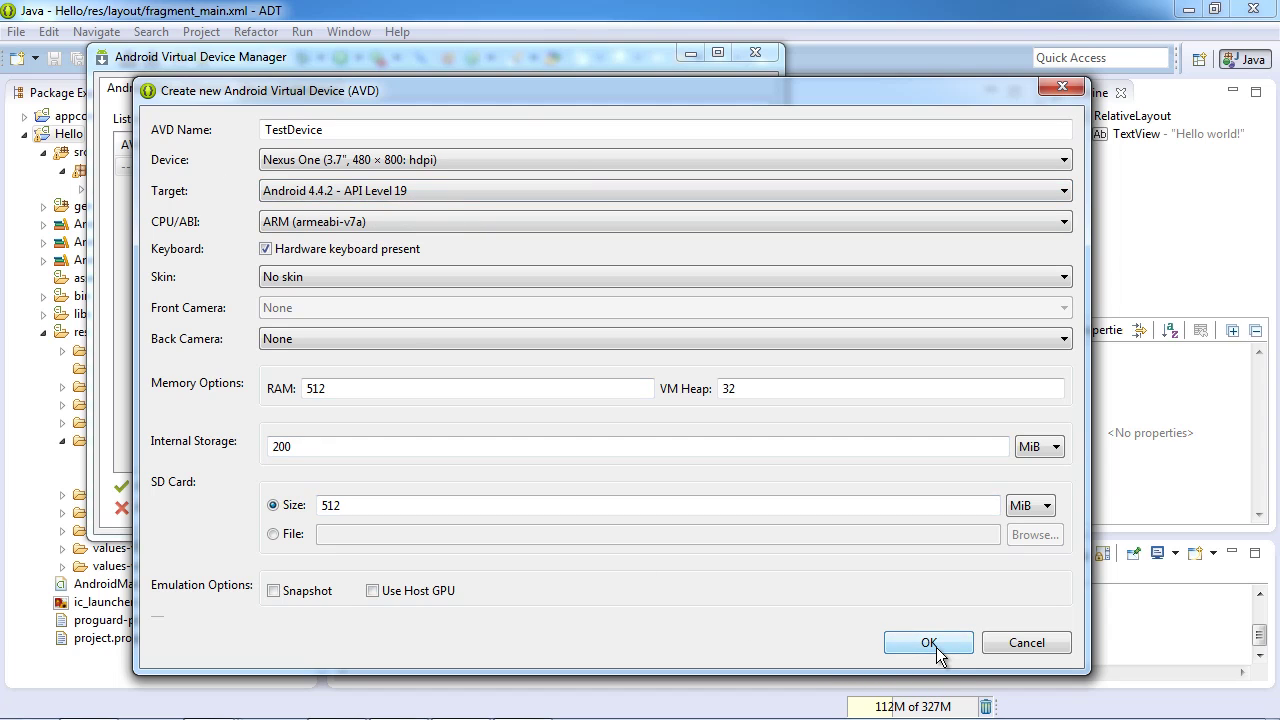
Rename the virtual device as TestDeviceAPI19 and create it
left_click(458, 137)
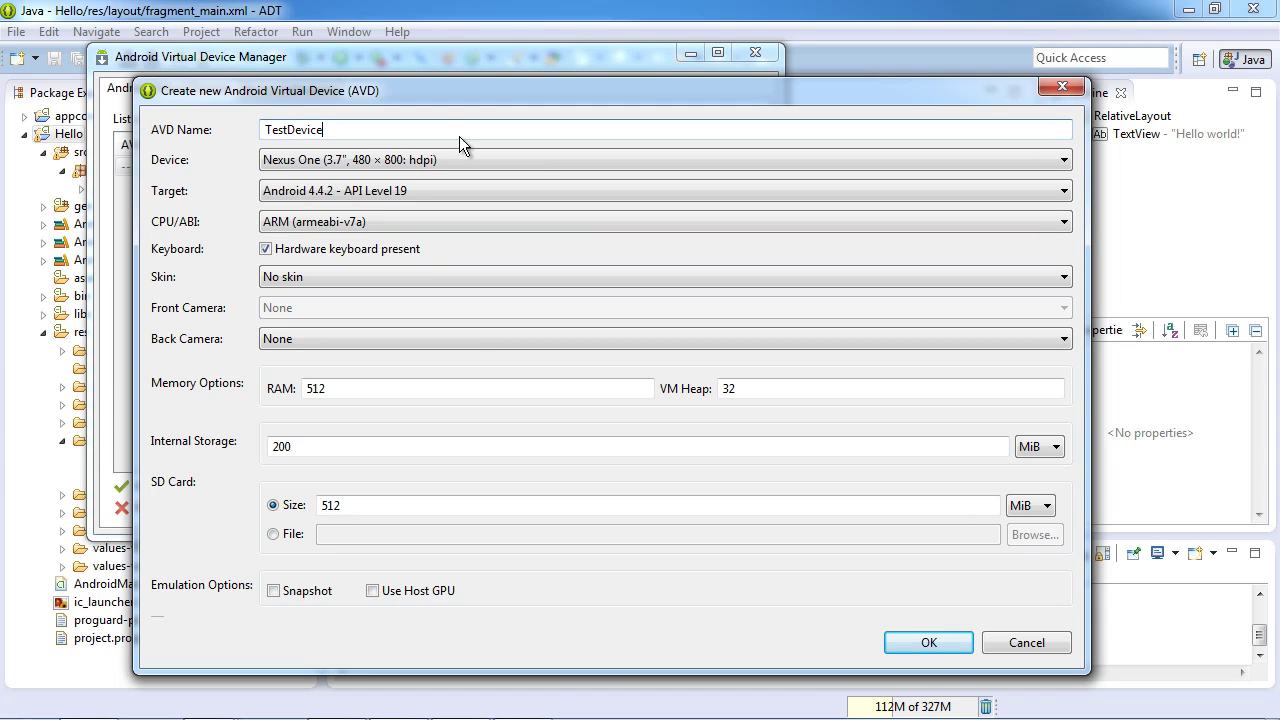
type("API19")
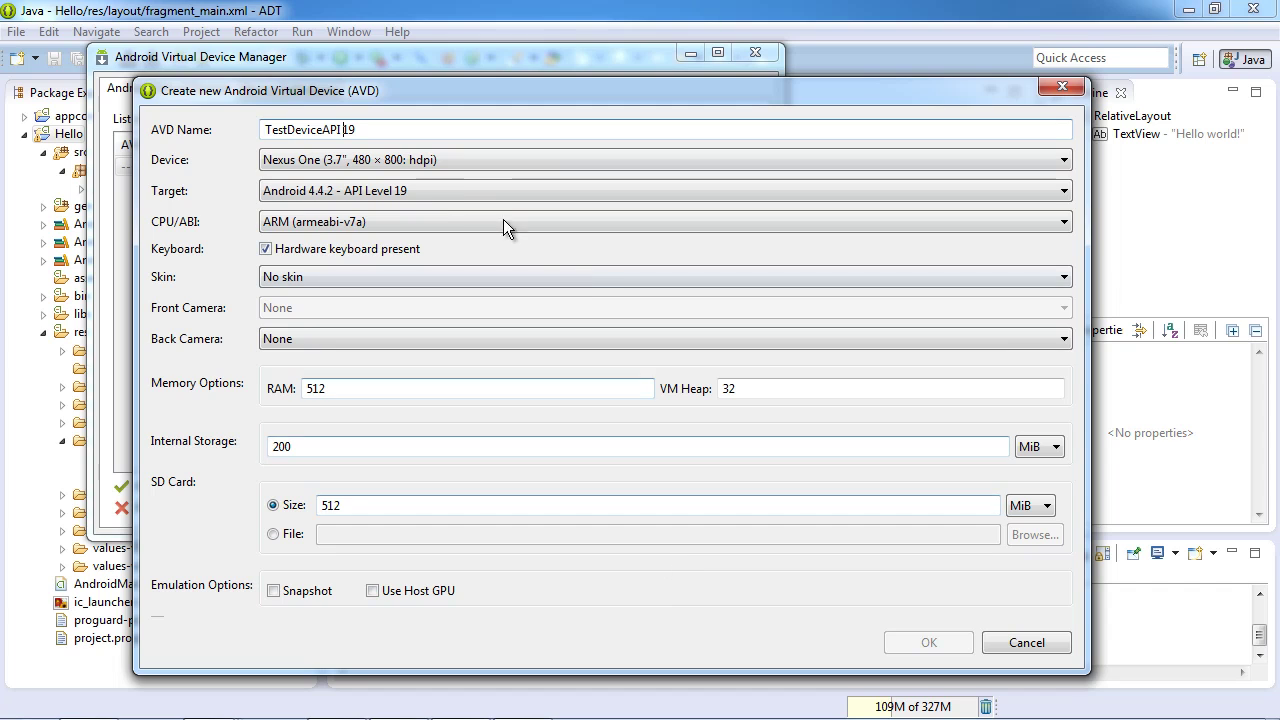
key("BackSpace")
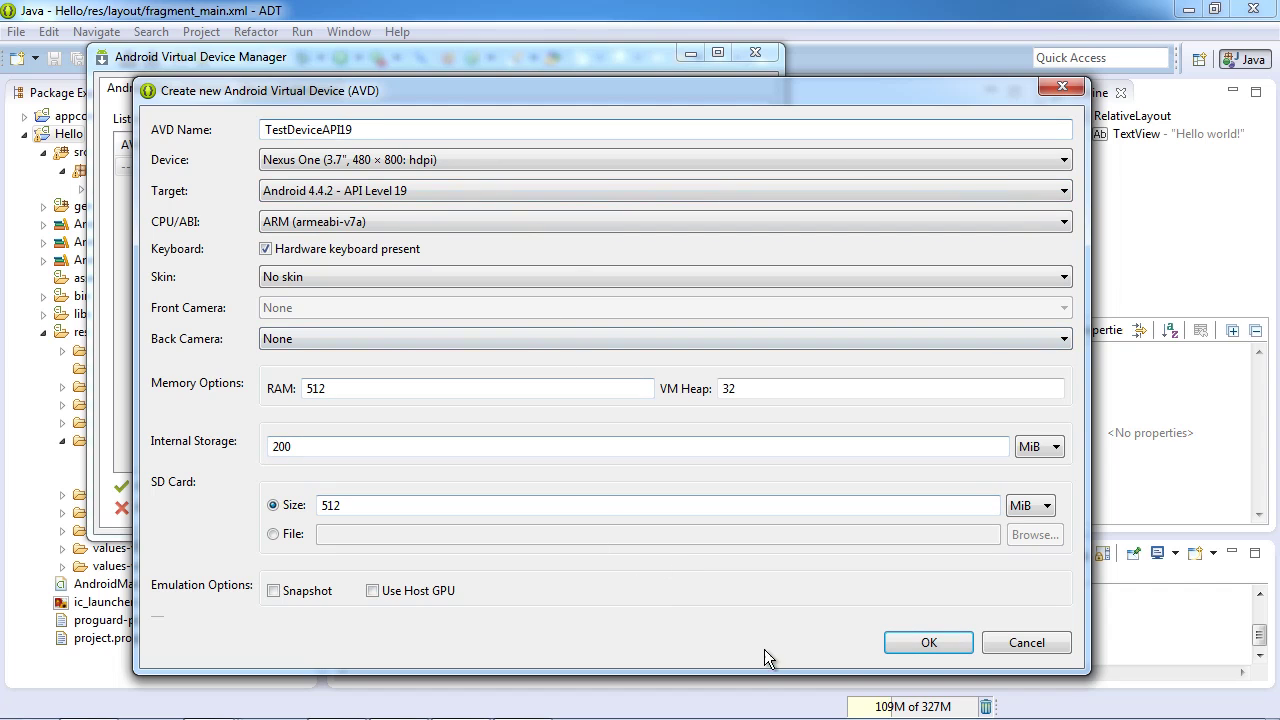
left_click(912, 641)
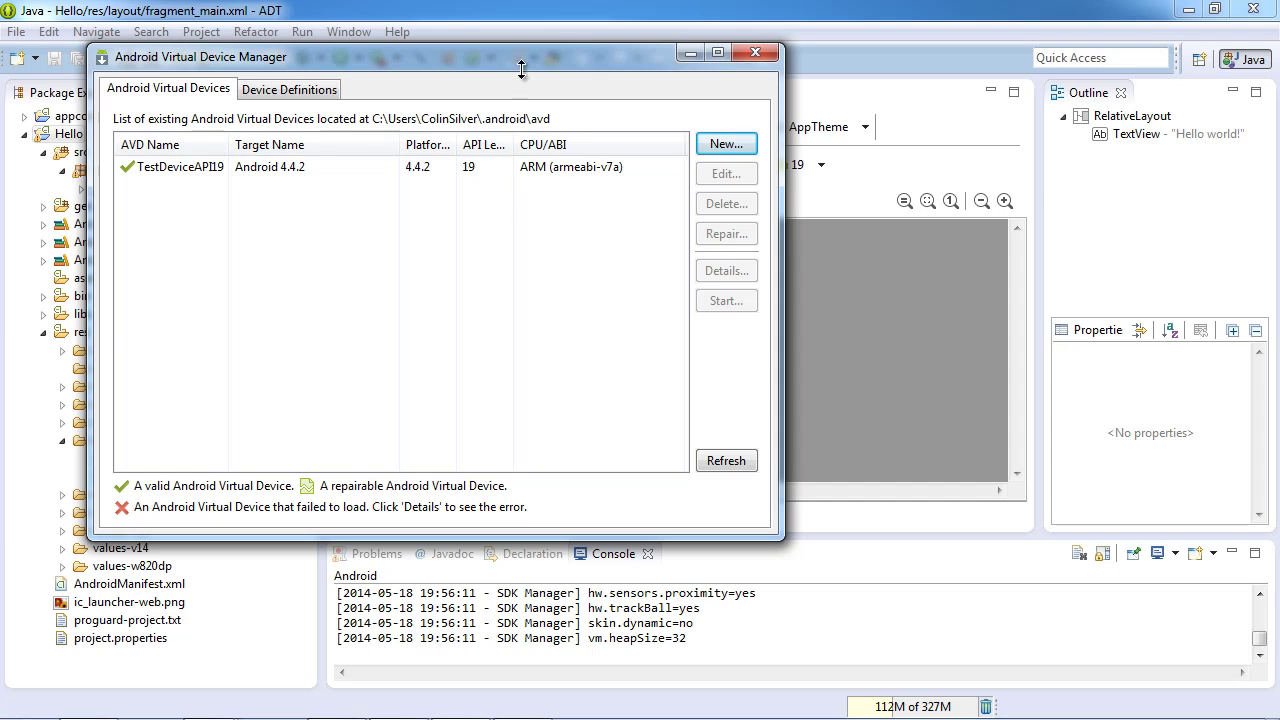
Launch the TestDeviceAPI19 virtual device with the default launch options and close the Android Virtual Device Manager
left_click(253, 166)
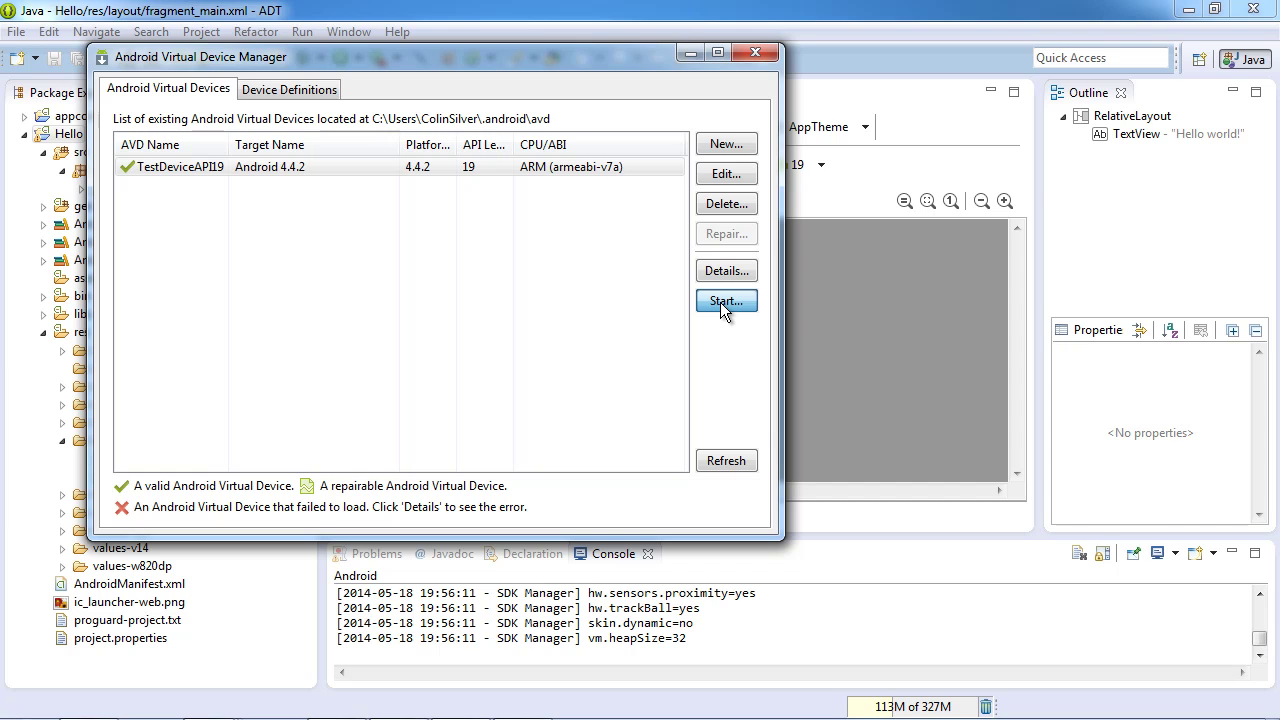
left_click(721, 301)
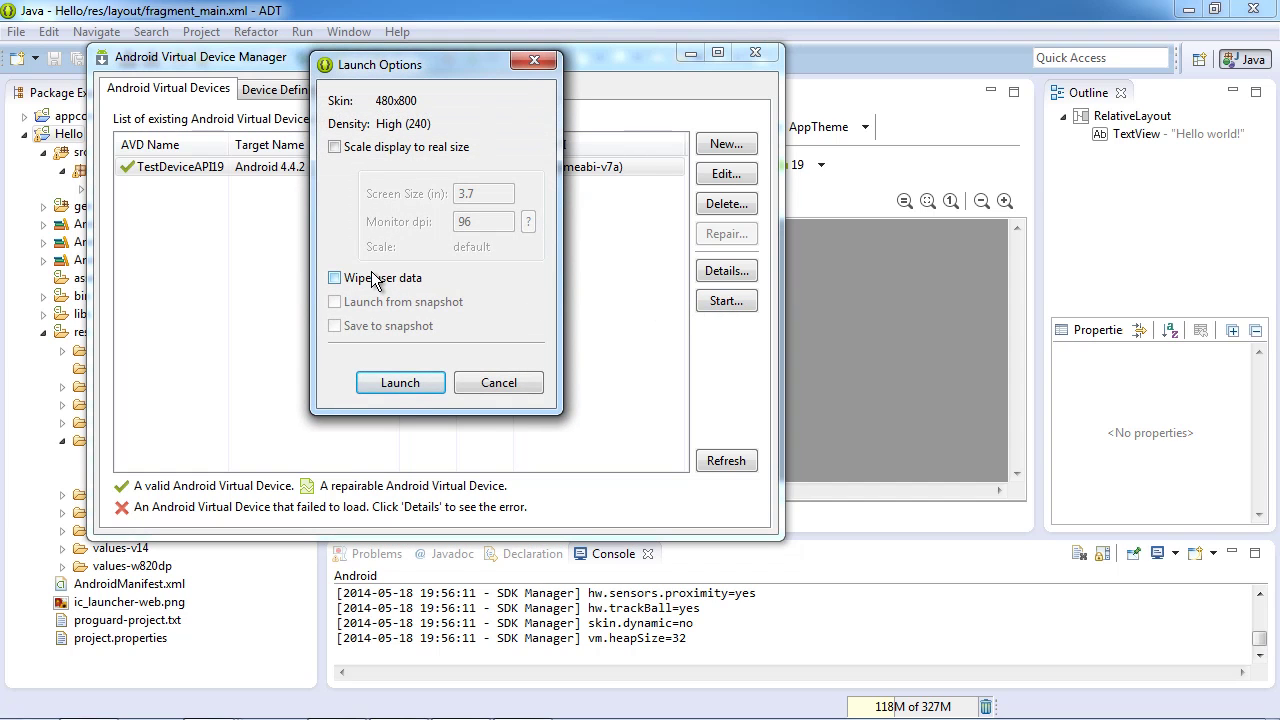
left_click(396, 383)
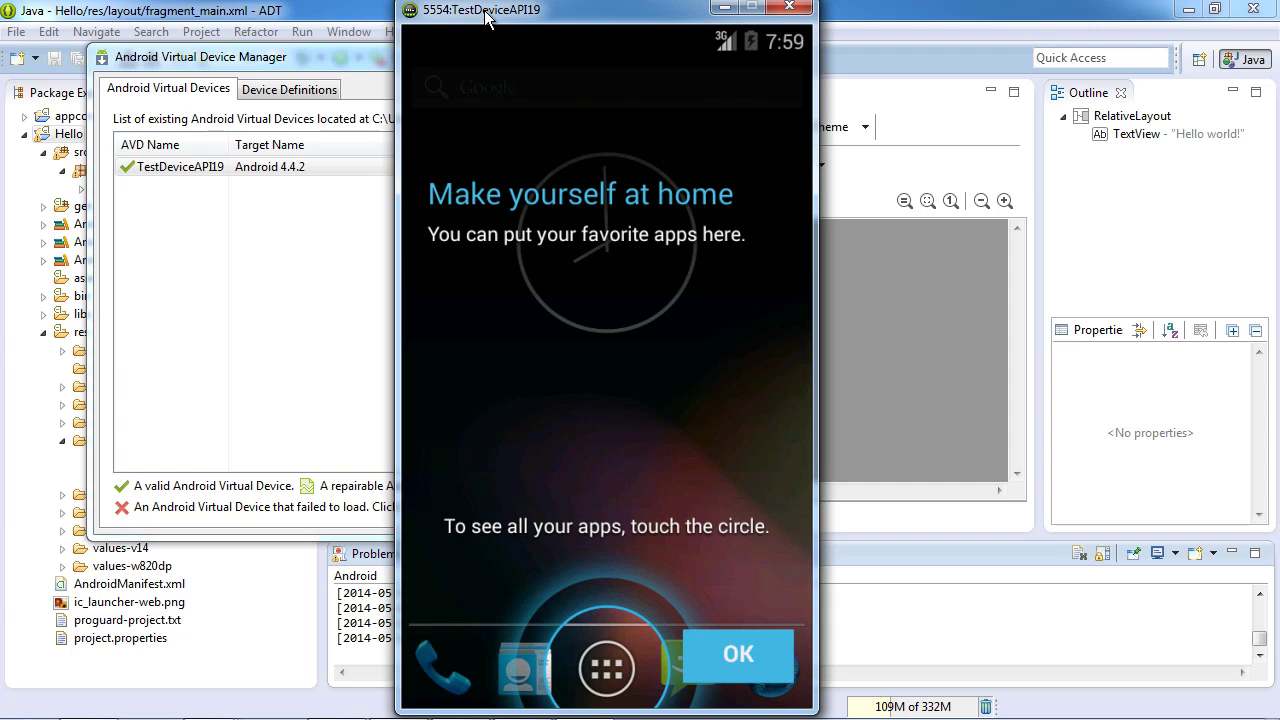
left_click(291, 386)
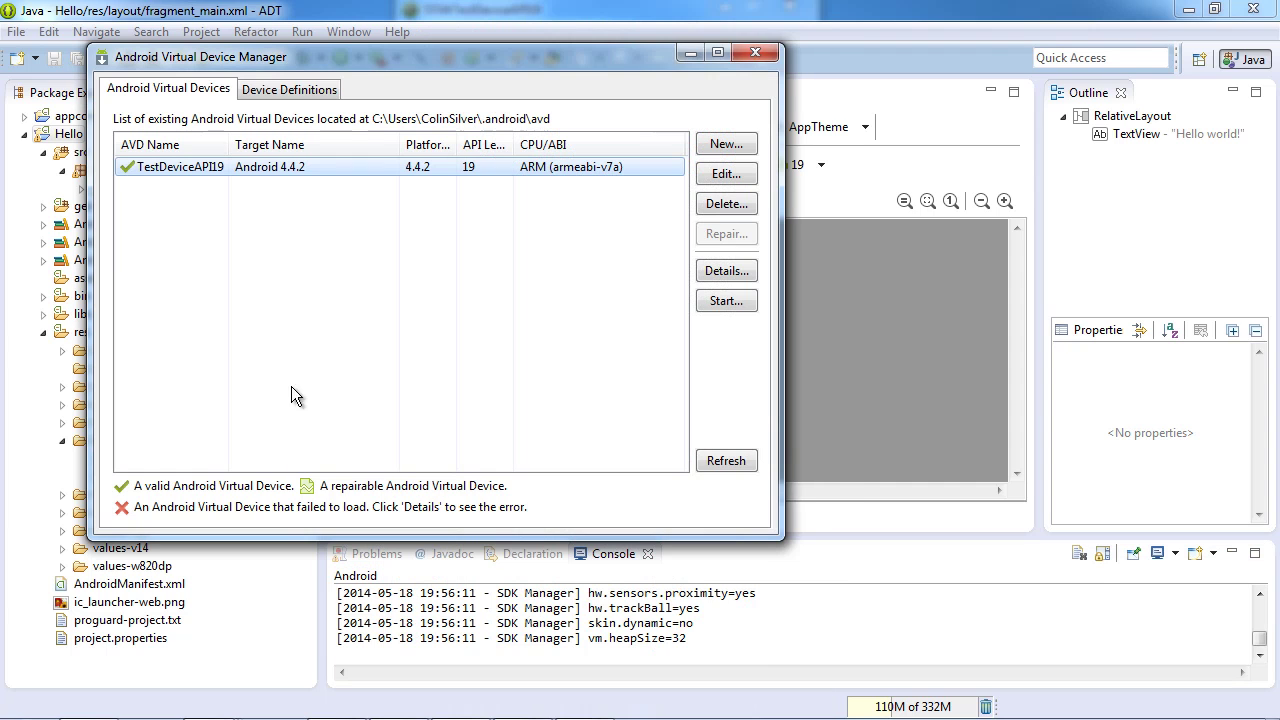
left_click(756, 53)
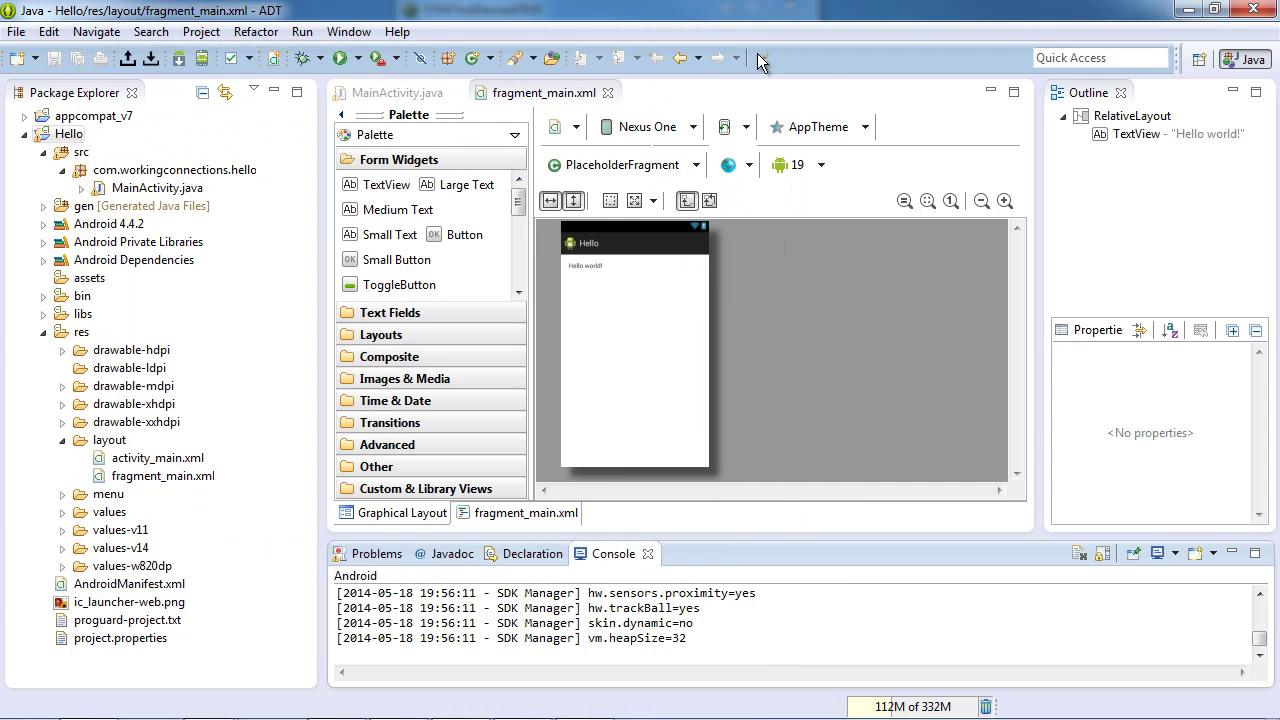
Run the Hello project as an Android application, enlarge the console area, and accept logcat monitoring for messages above error priority
left_click(68, 135)
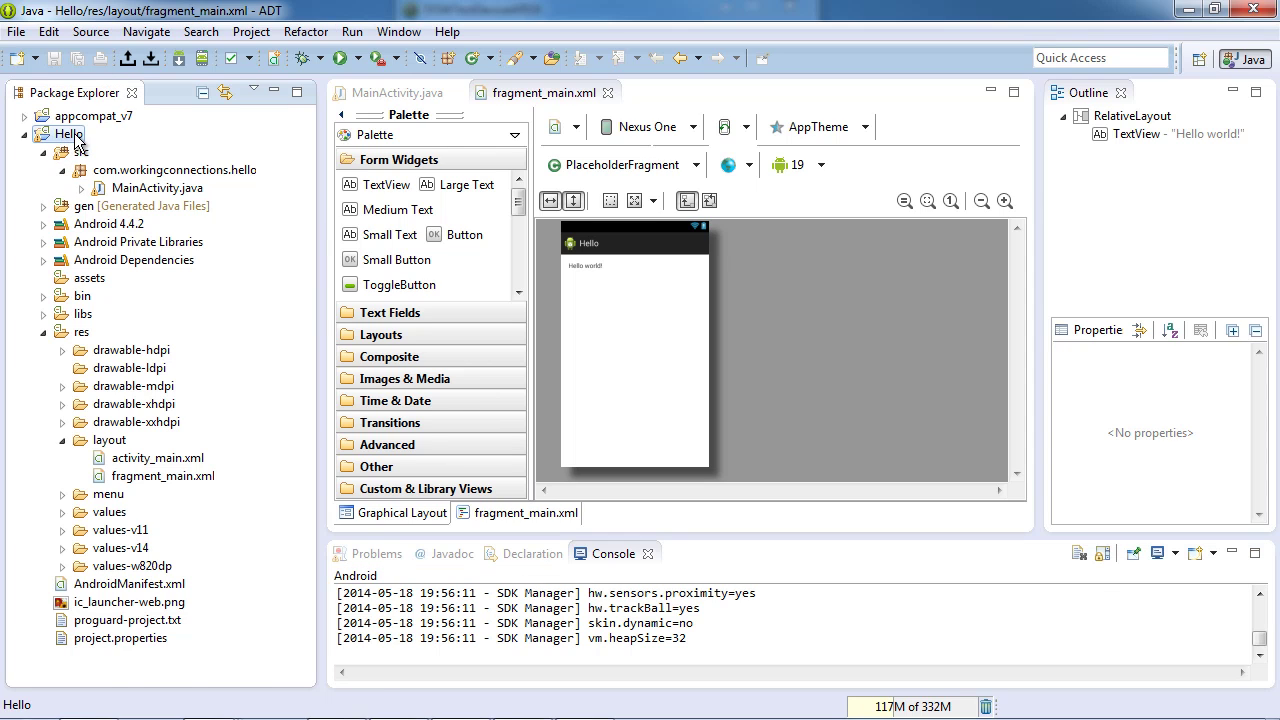
right_click(78, 141)
mouse_move(176, 545)
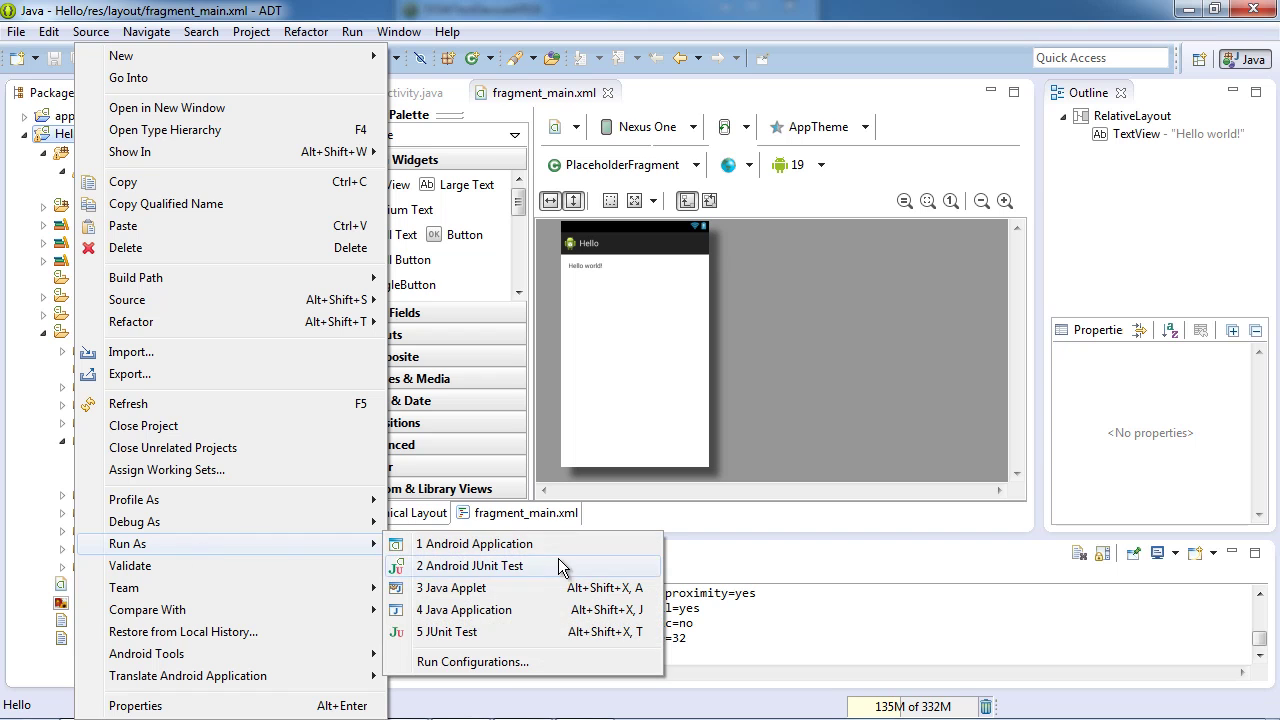
left_click(517, 542)
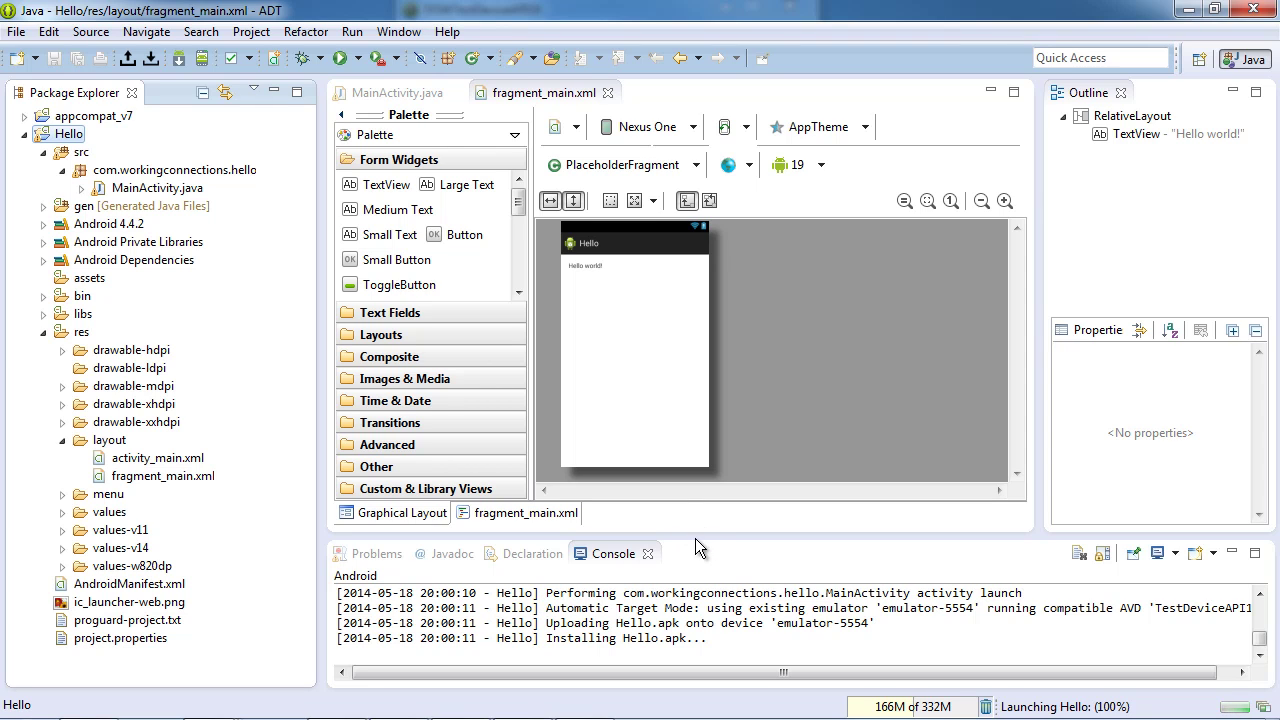
left_click_drag(689, 537, 680, 337)
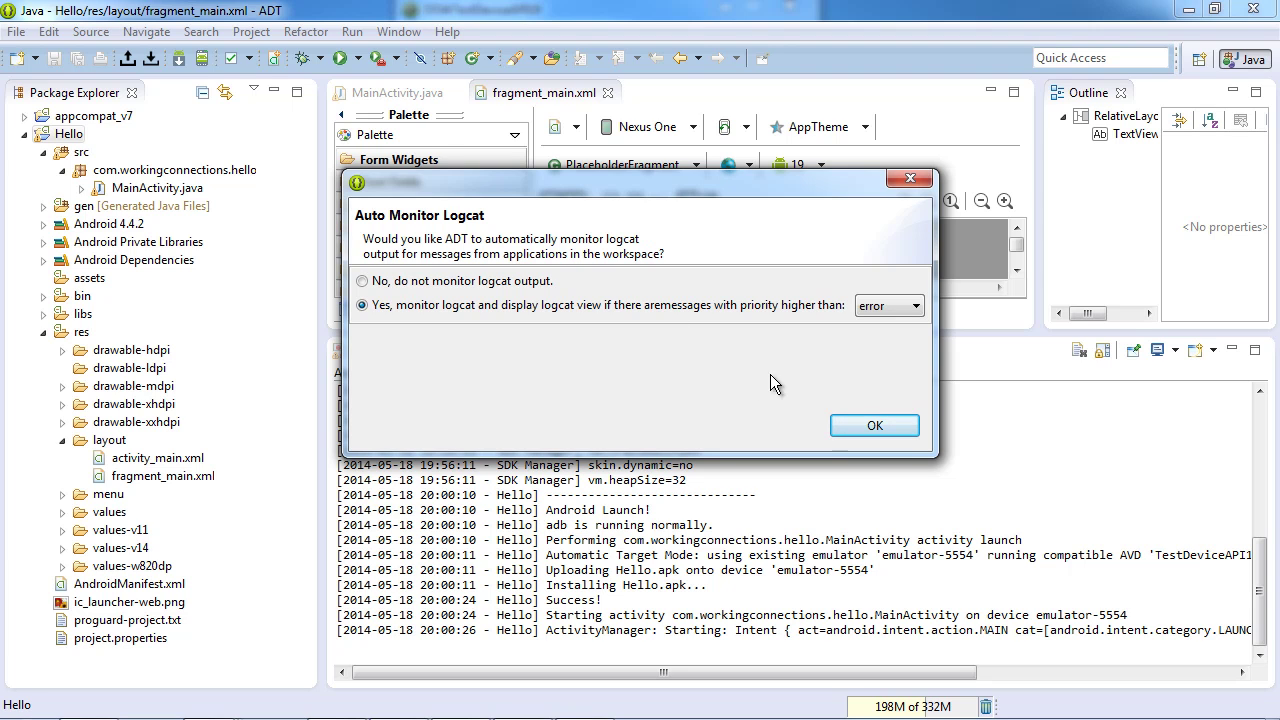
left_click(899, 428)
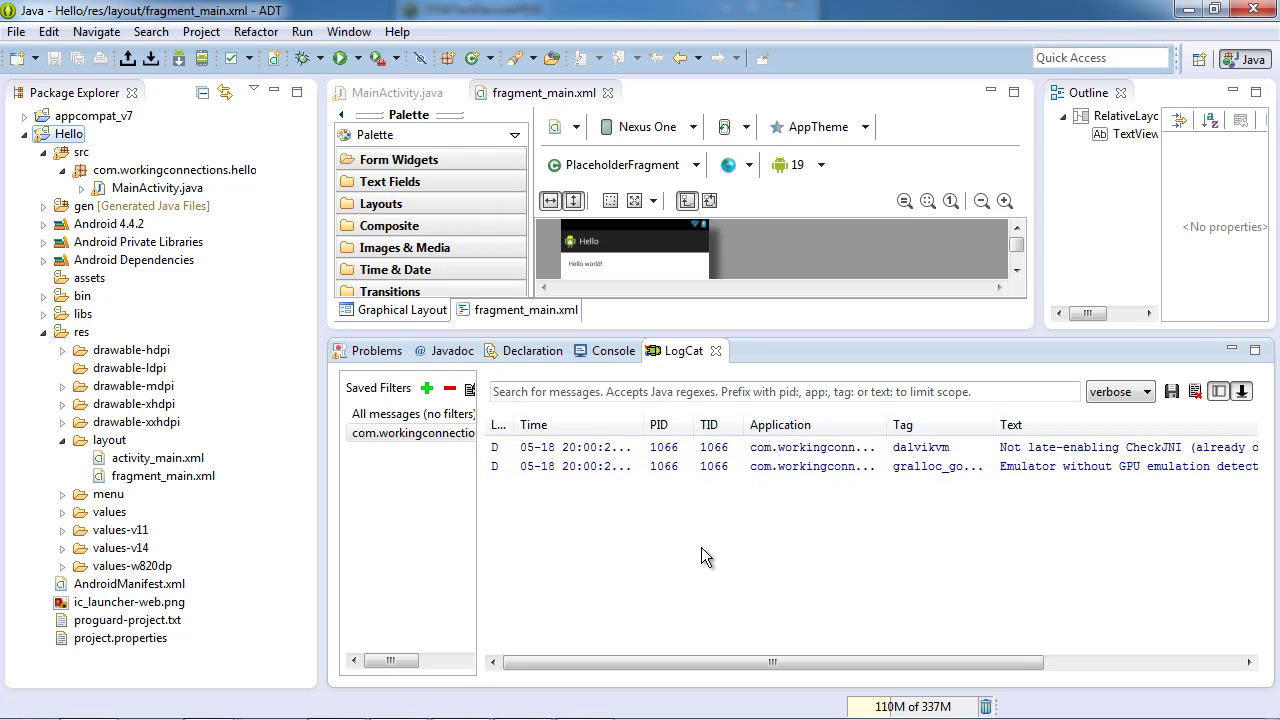
Switch to the TestDeviceAPI19 emulator to view the running Hello app and move its window aside
mouse_move(548, 712)
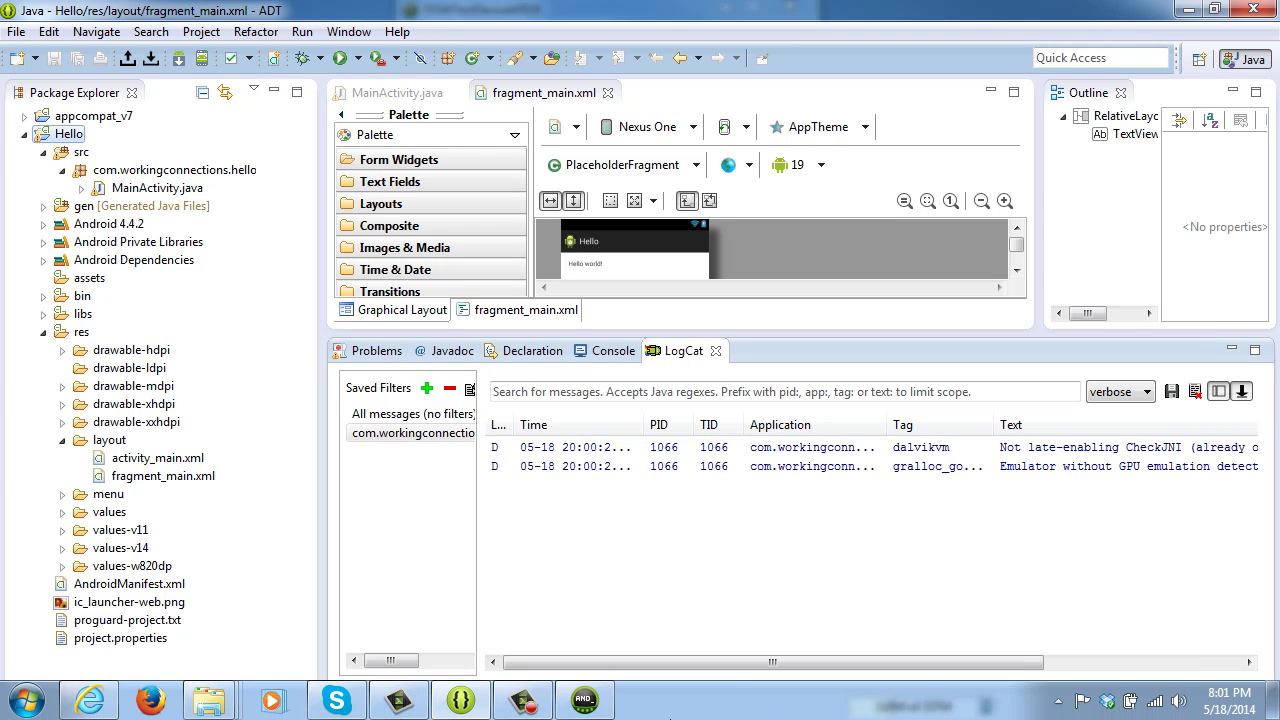
left_click(584, 700)
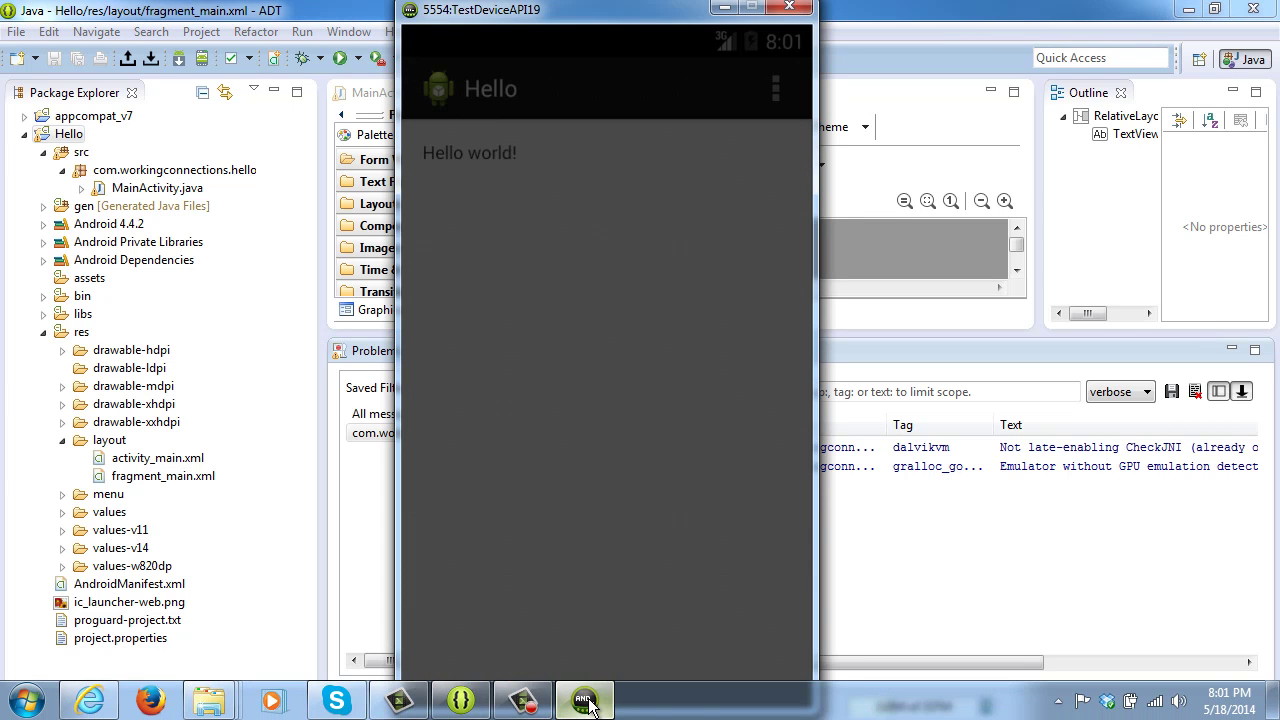
left_click(578, 426)
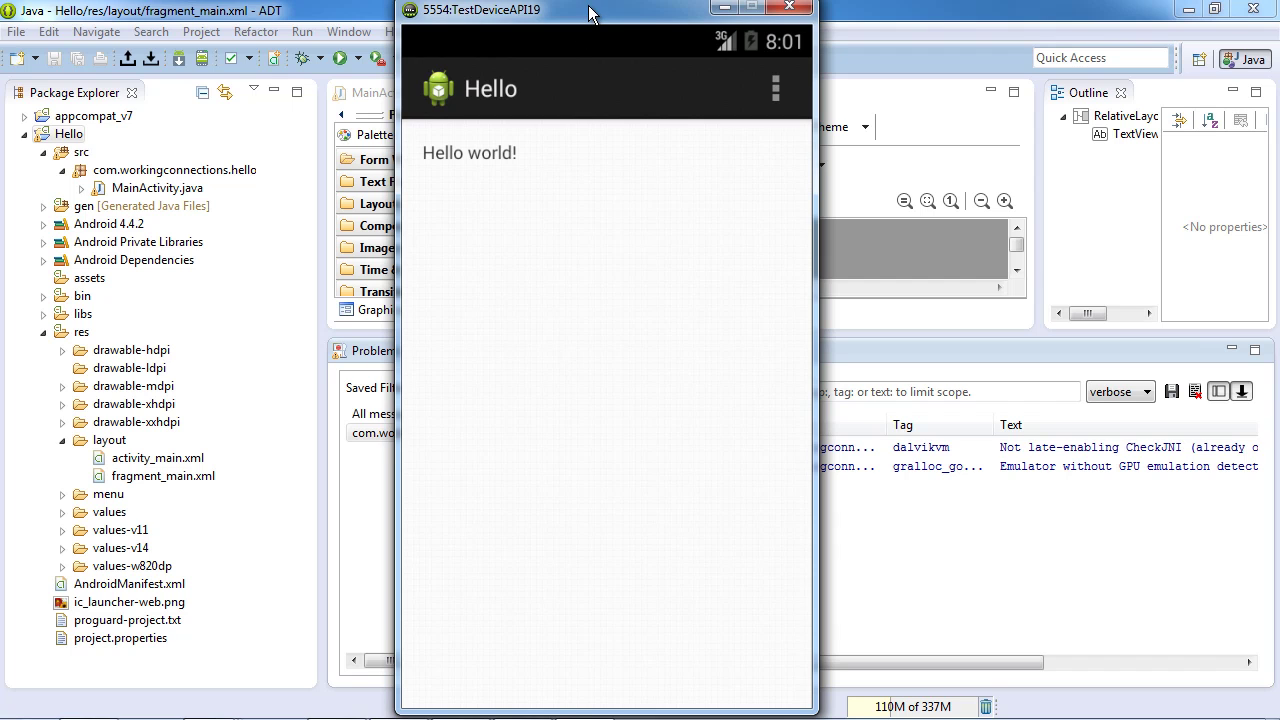
left_click_drag(600, 11, 907, 115)
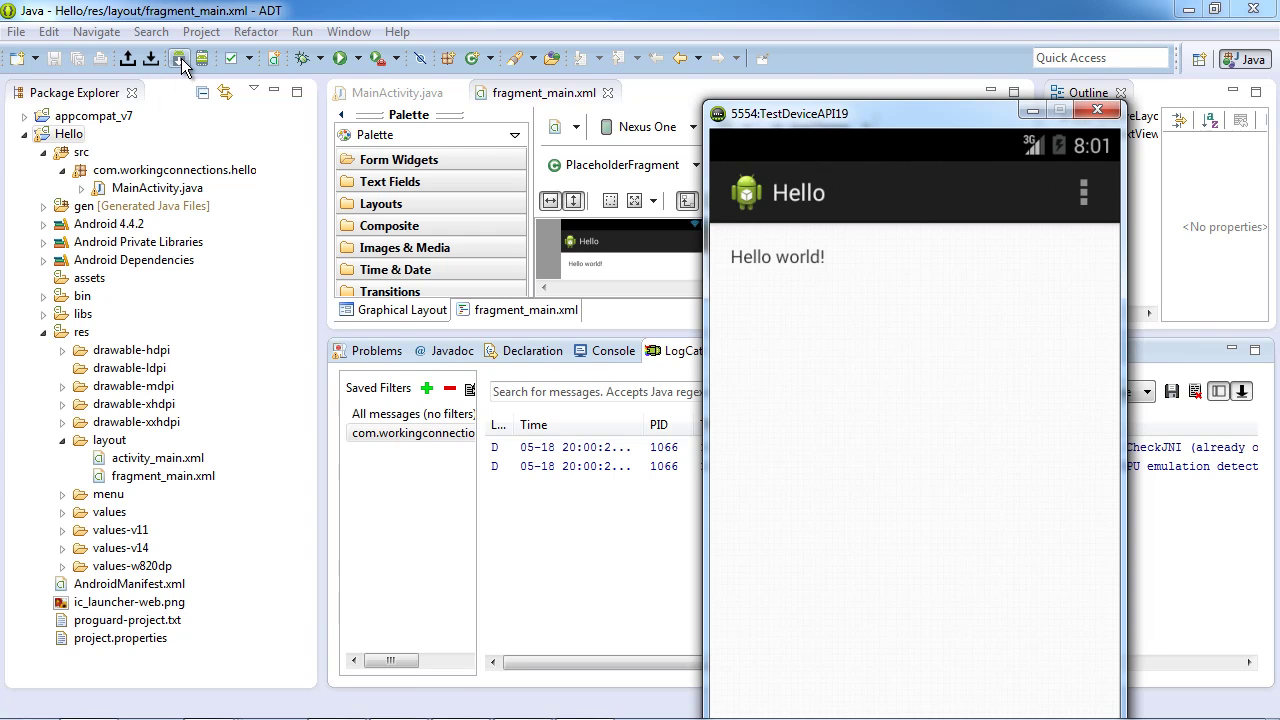
Review the Android SDK Manager's package list, collapsing the Android 4.4.2 (API 19) and Android 2.3.3 (API 10) groups
left_click(181, 60)
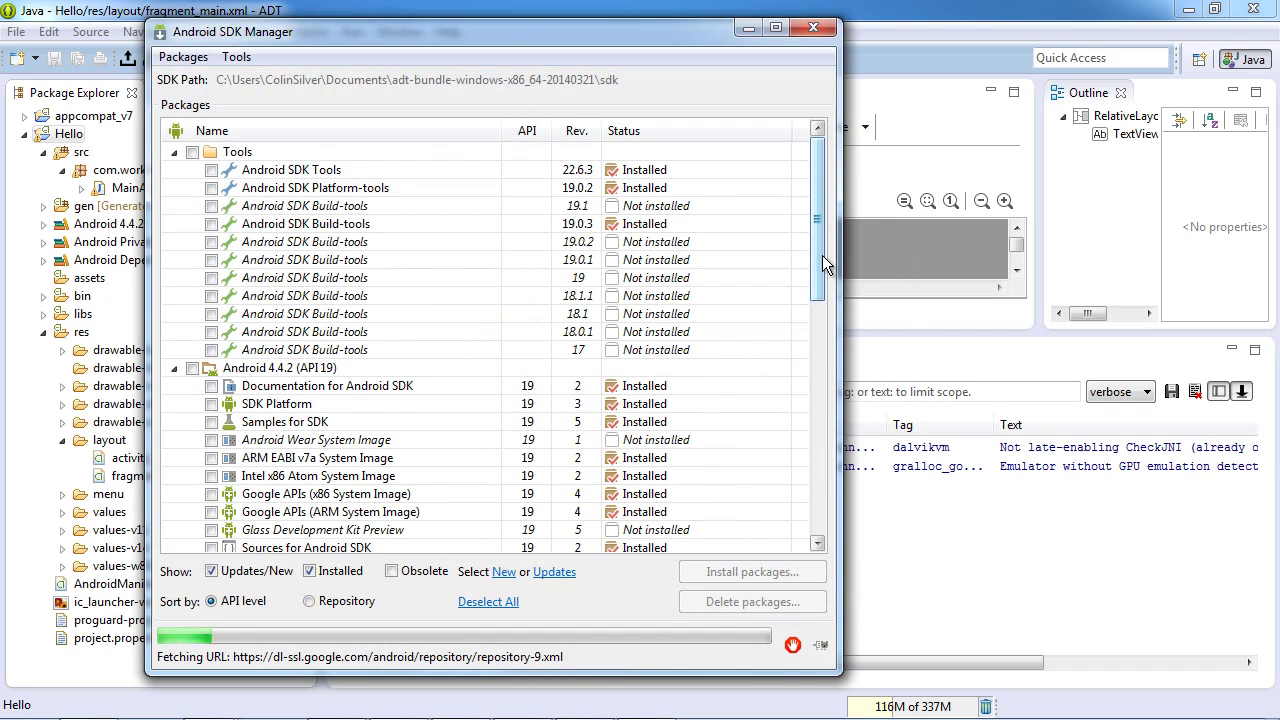
left_click_drag(818, 251, 796, 360)
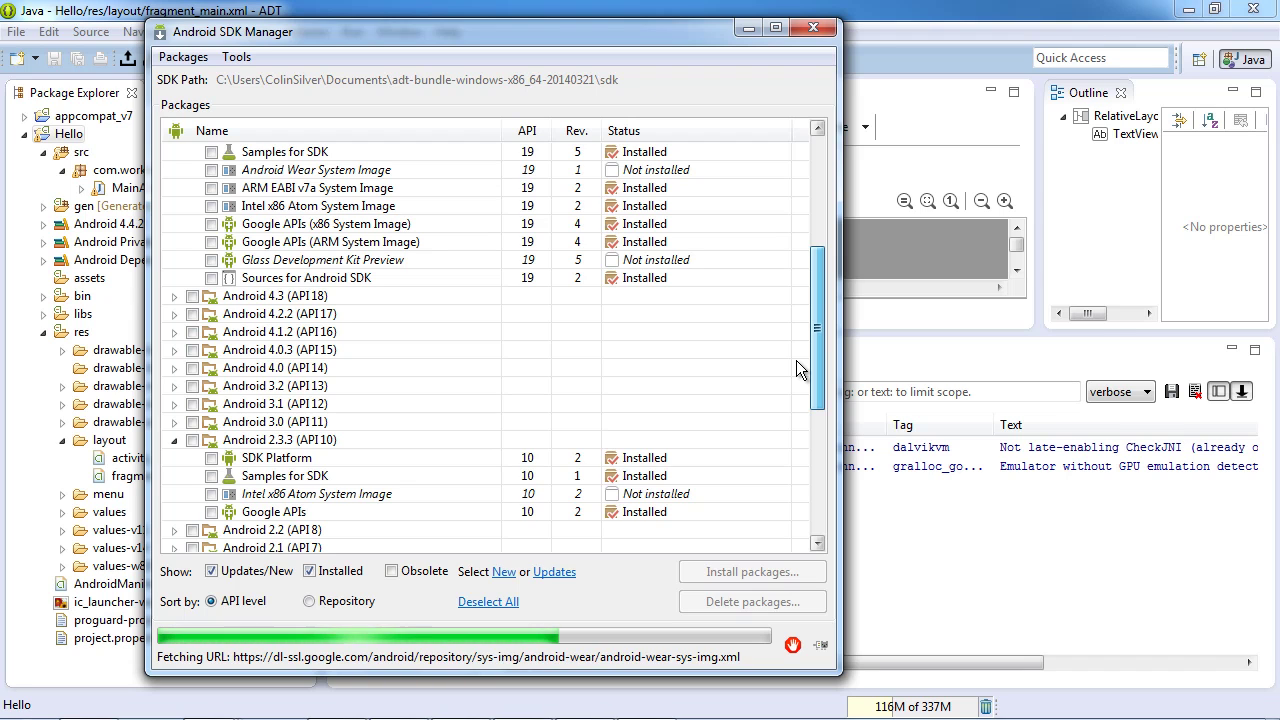
left_click_drag(796, 360, 779, 240)
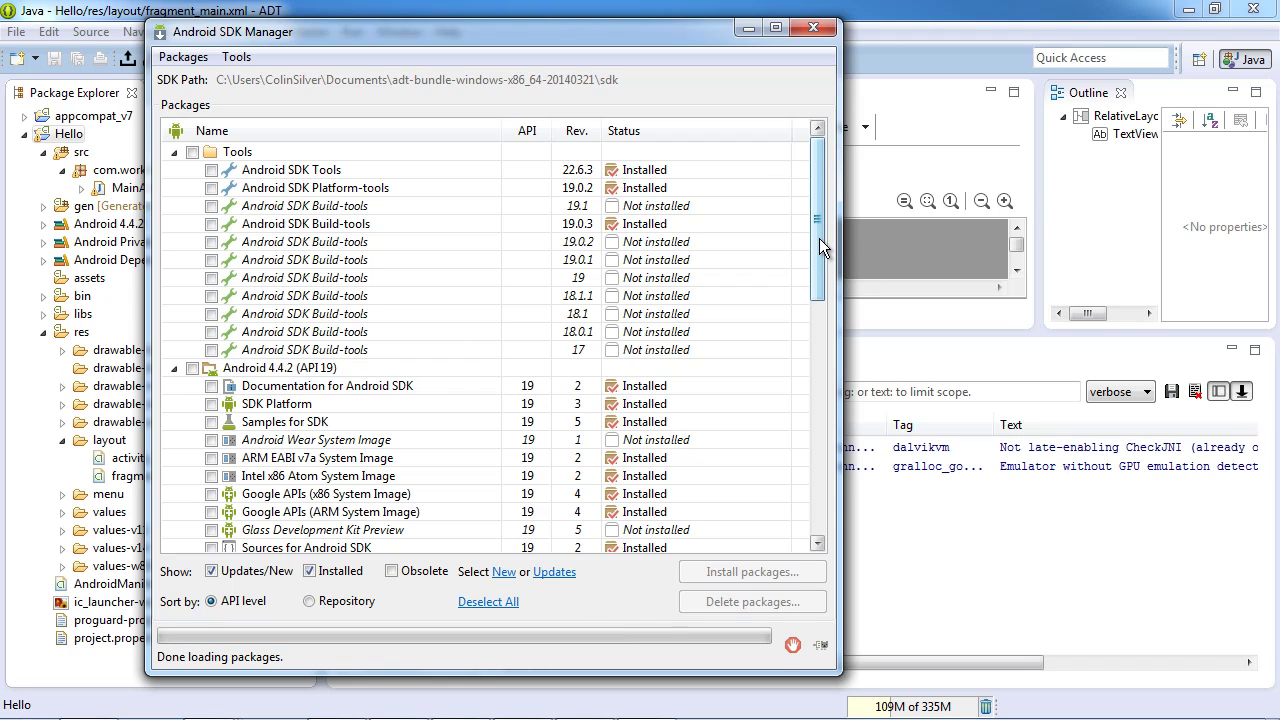
left_click_drag(819, 238, 823, 321)
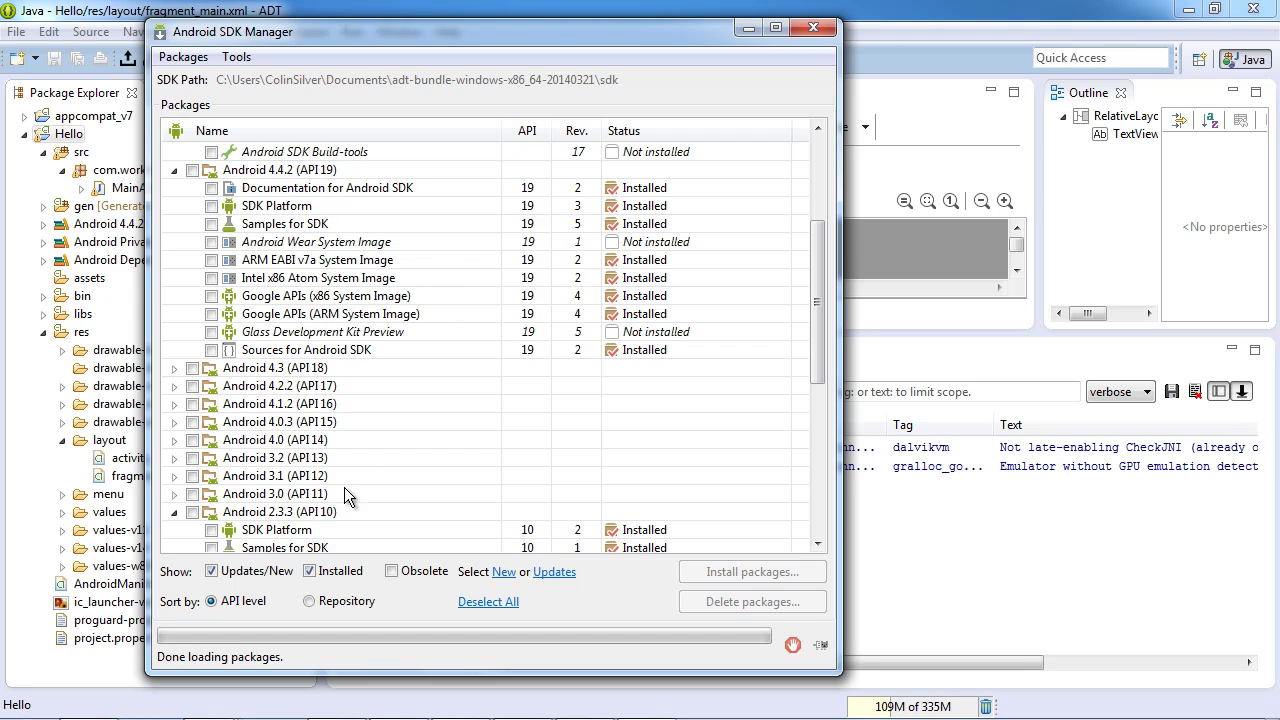
left_click(174, 171)
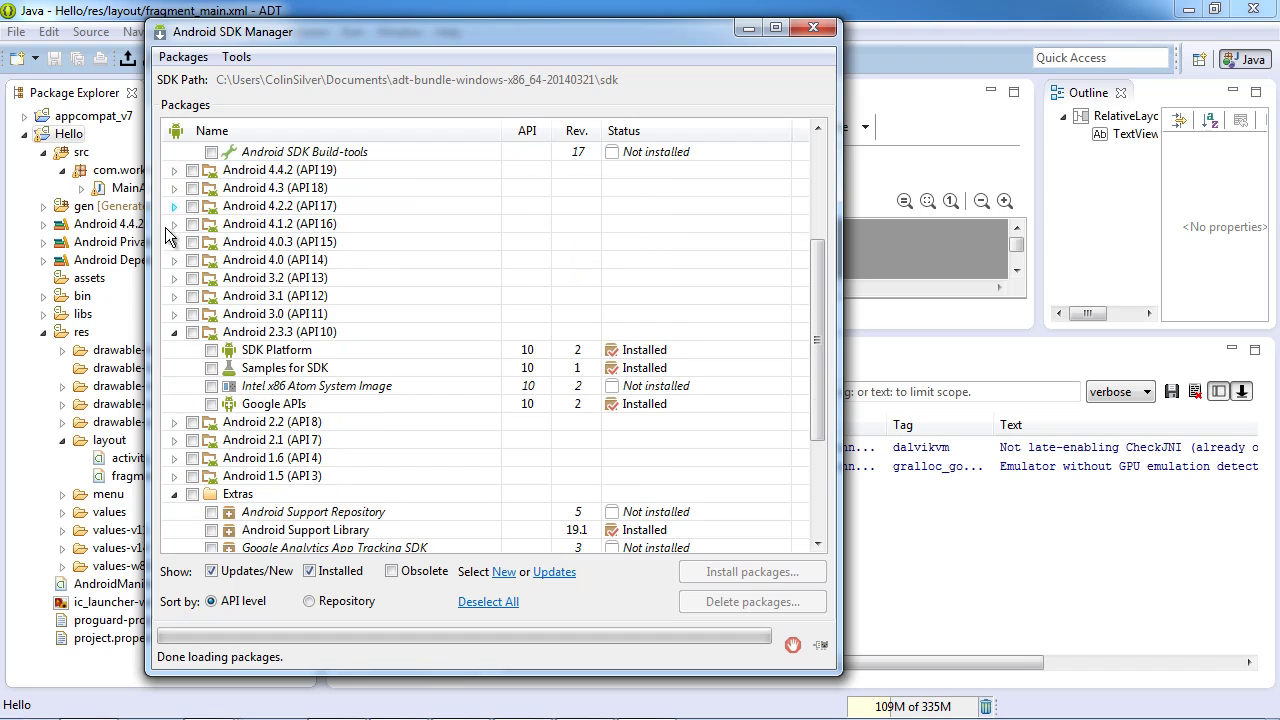
left_click(175, 333)
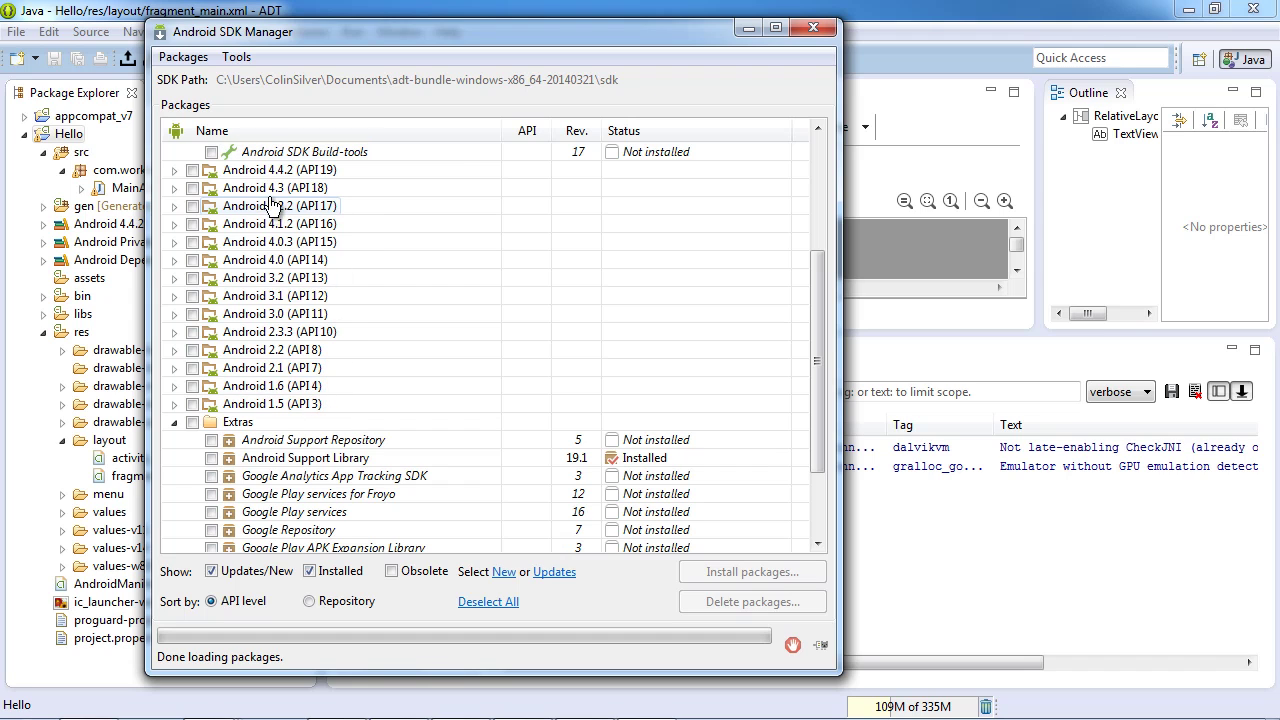
left_click_drag(821, 352, 788, 176)
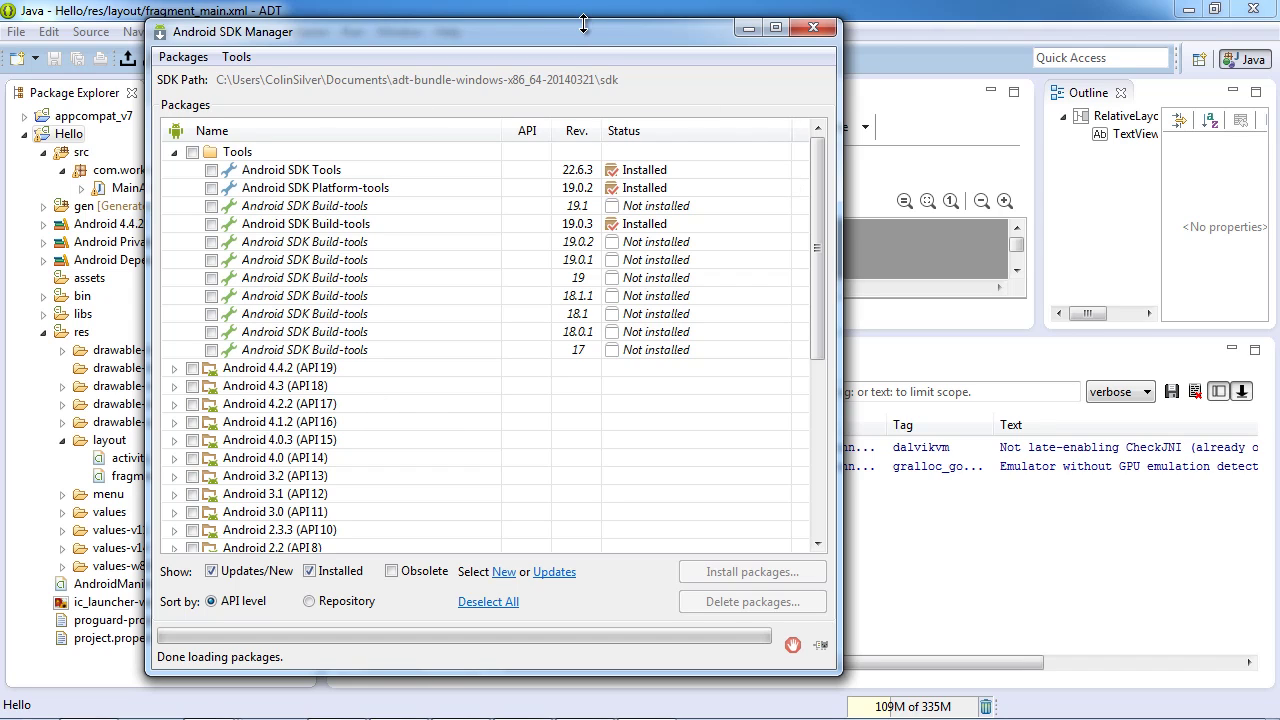
Close the Android SDK Manager and switch to the TestDeviceAPI19 emulator, repositioning its window to show the Hello app near the screen's upper edge
left_click_drag(583, 41, 638, 52)
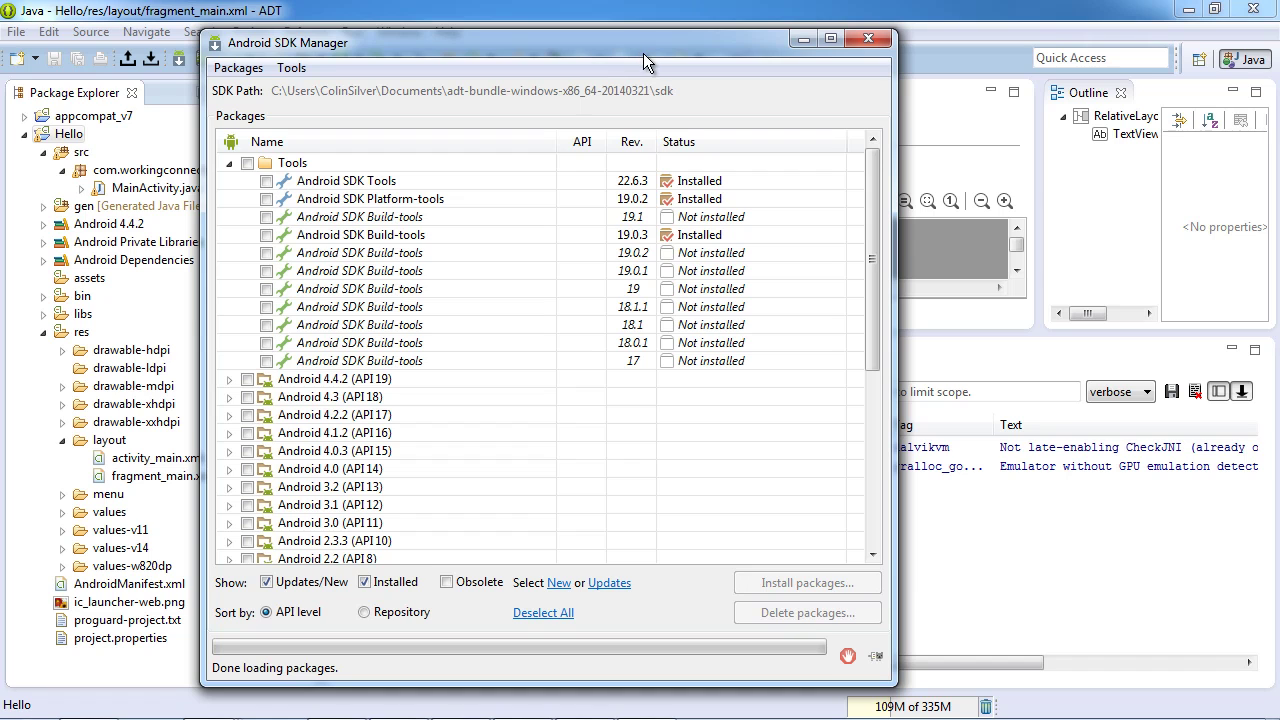
left_click(869, 32)
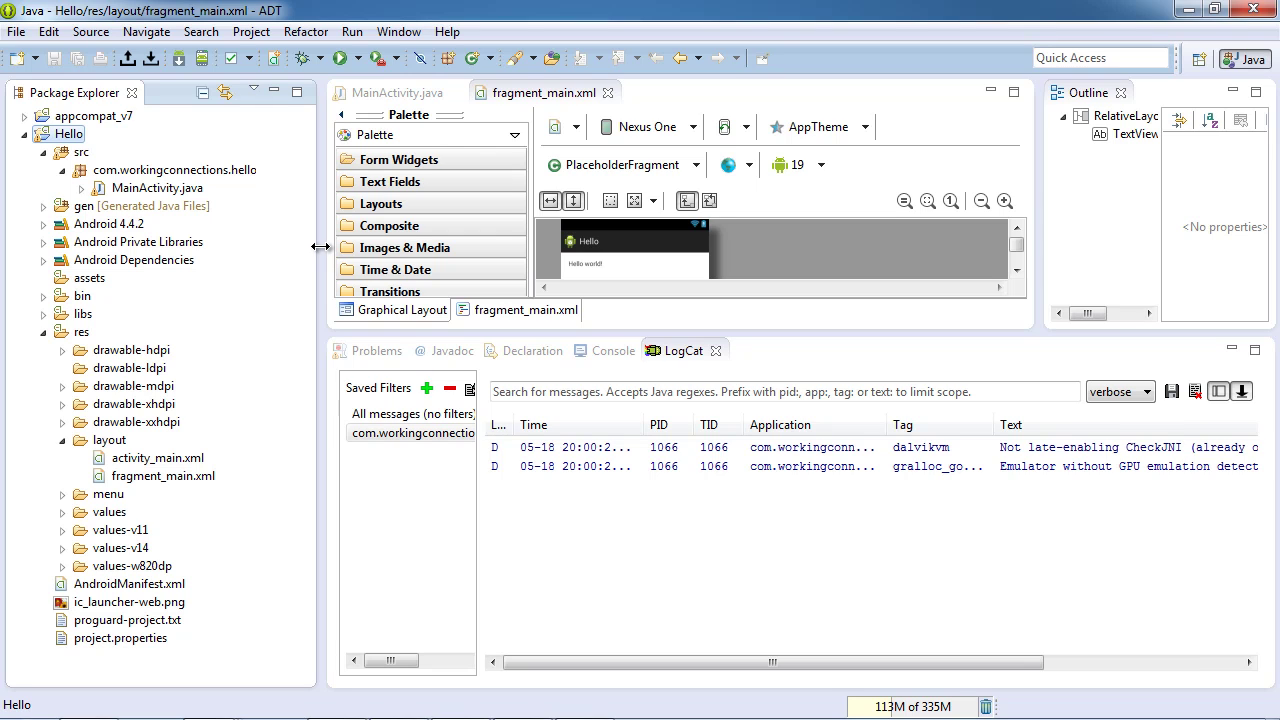
mouse_move(760, 715)
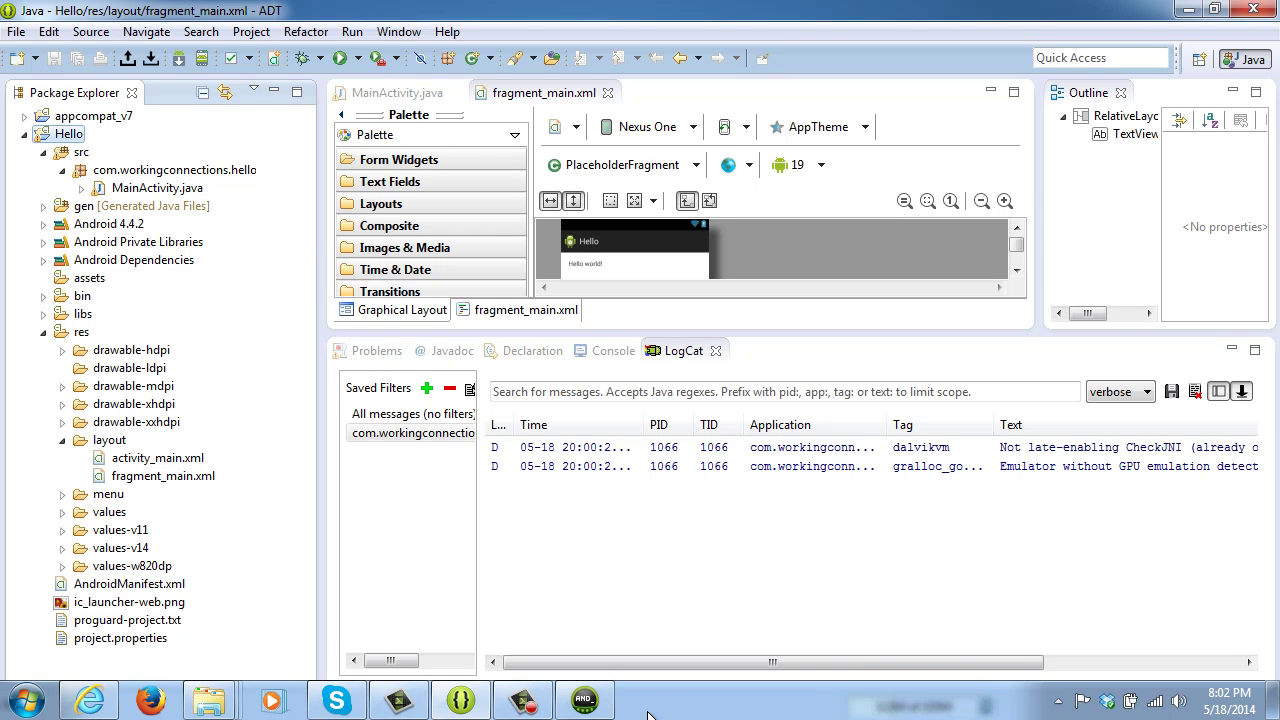
left_click(601, 706)
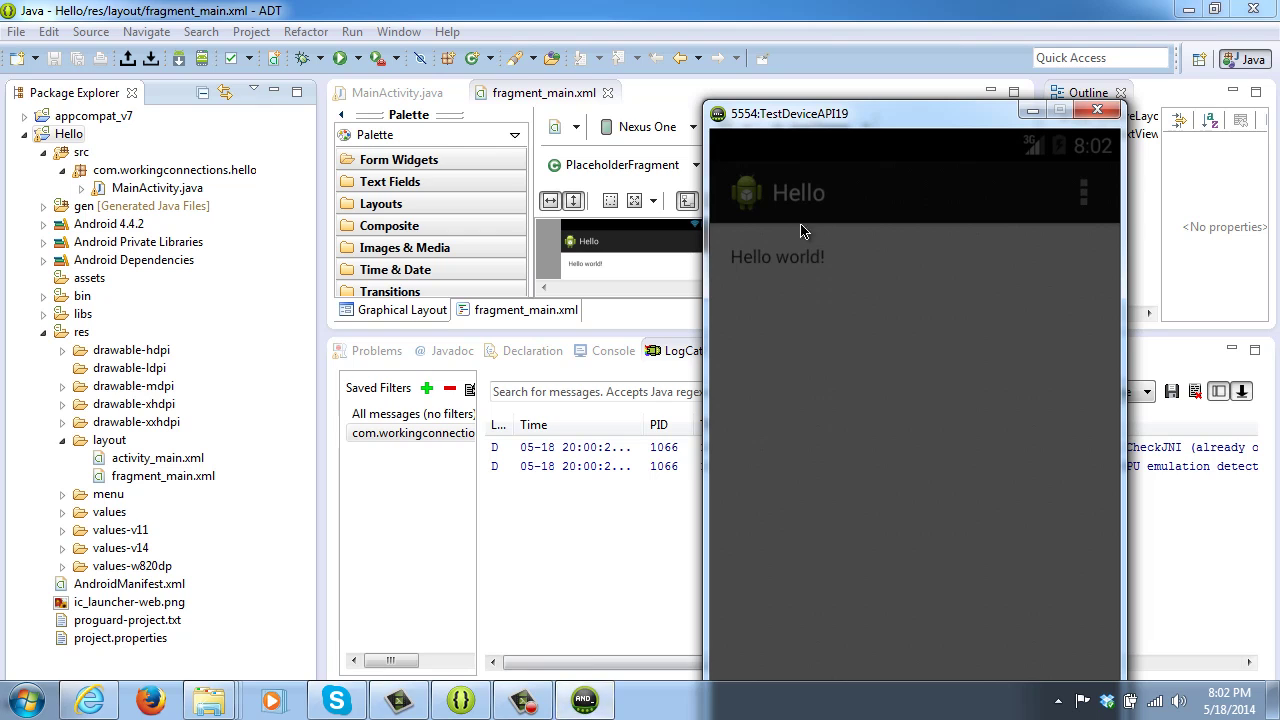
left_click(821, 419)
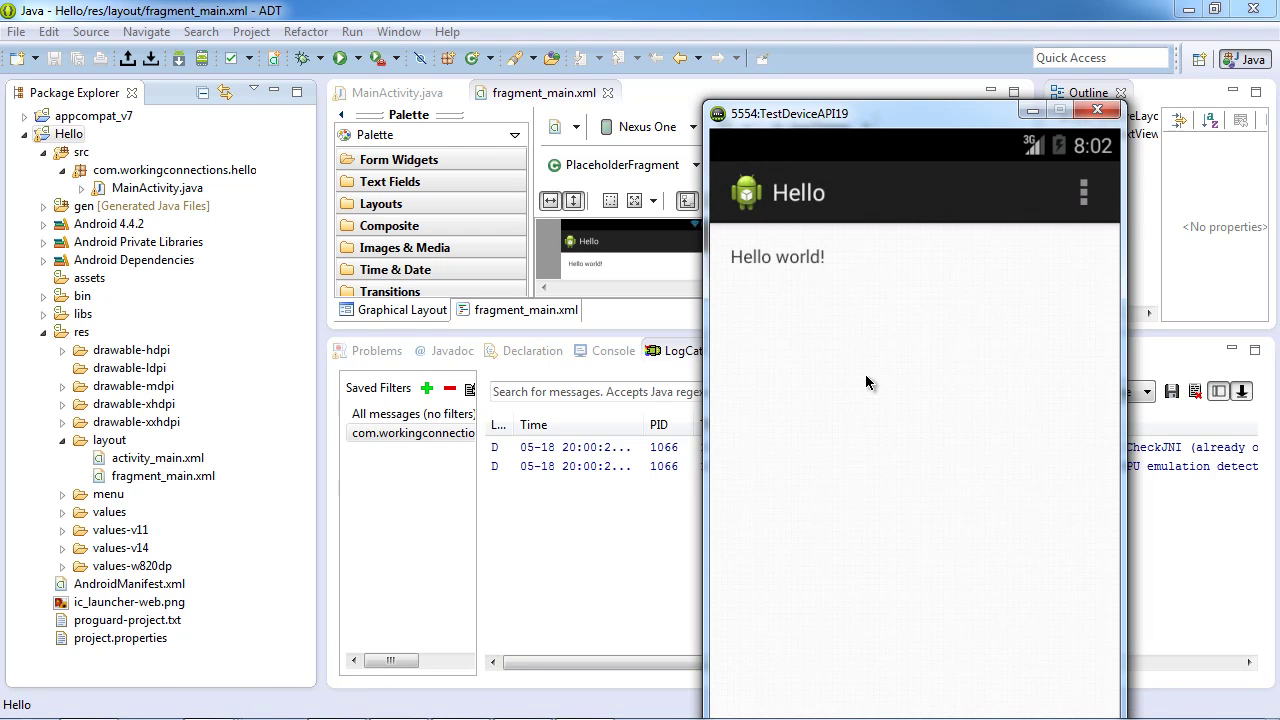
left_click_drag(897, 116, 806, 30)
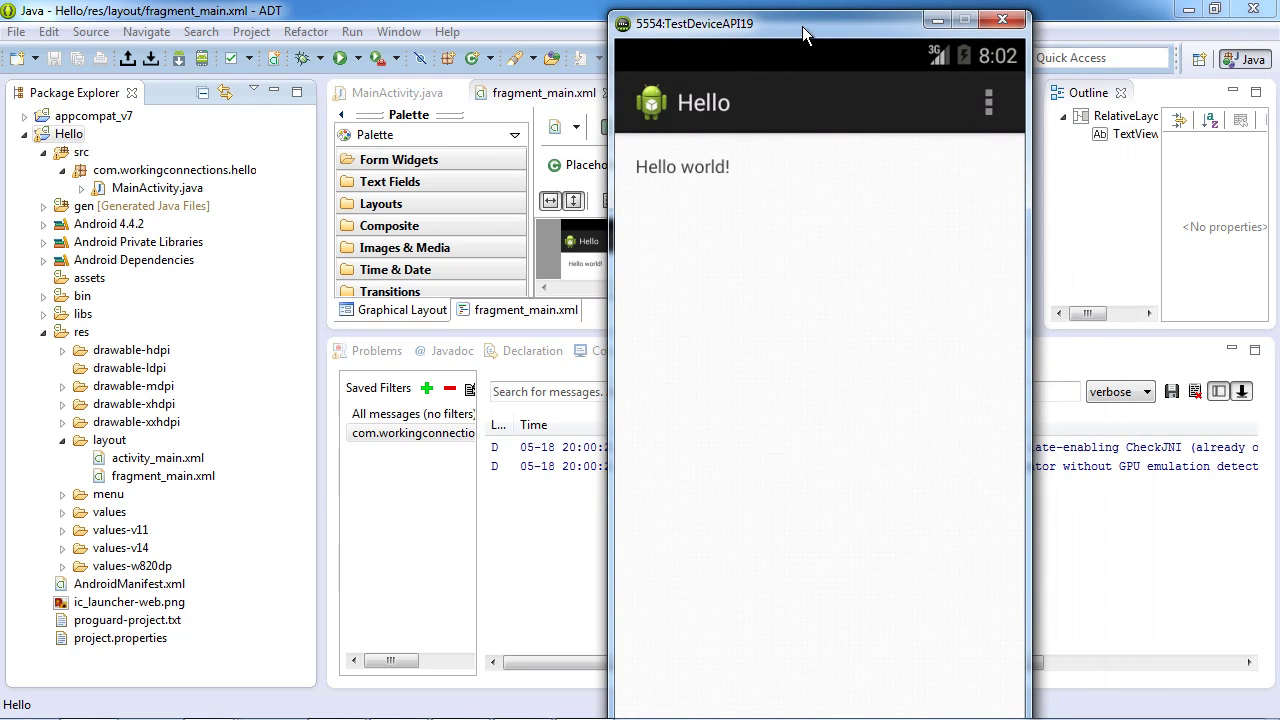